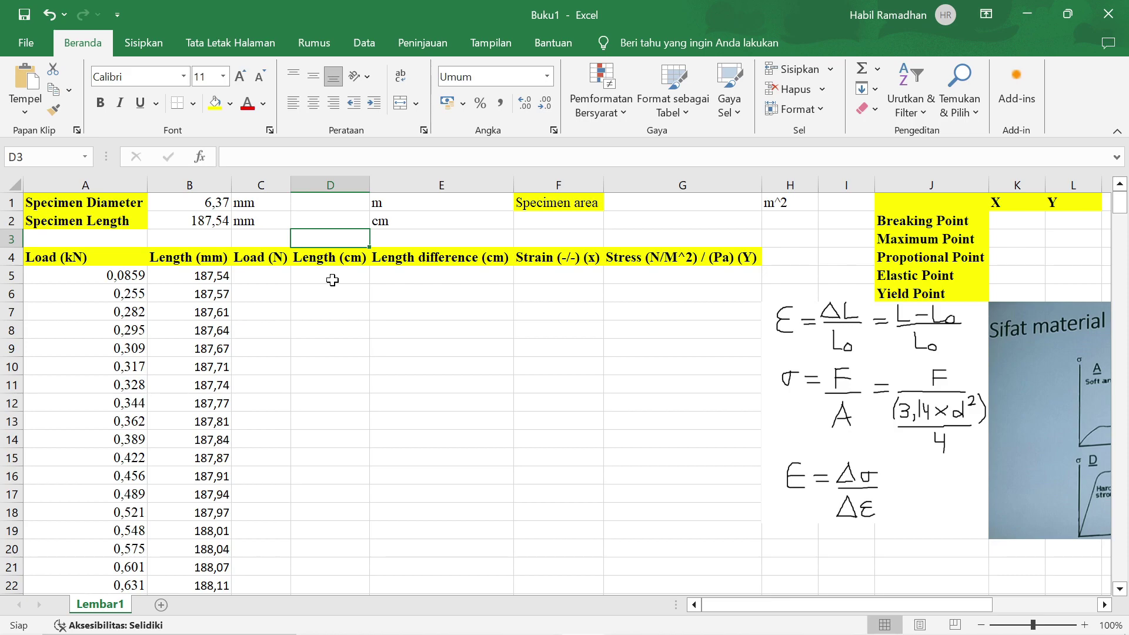
left_click(126, 207)
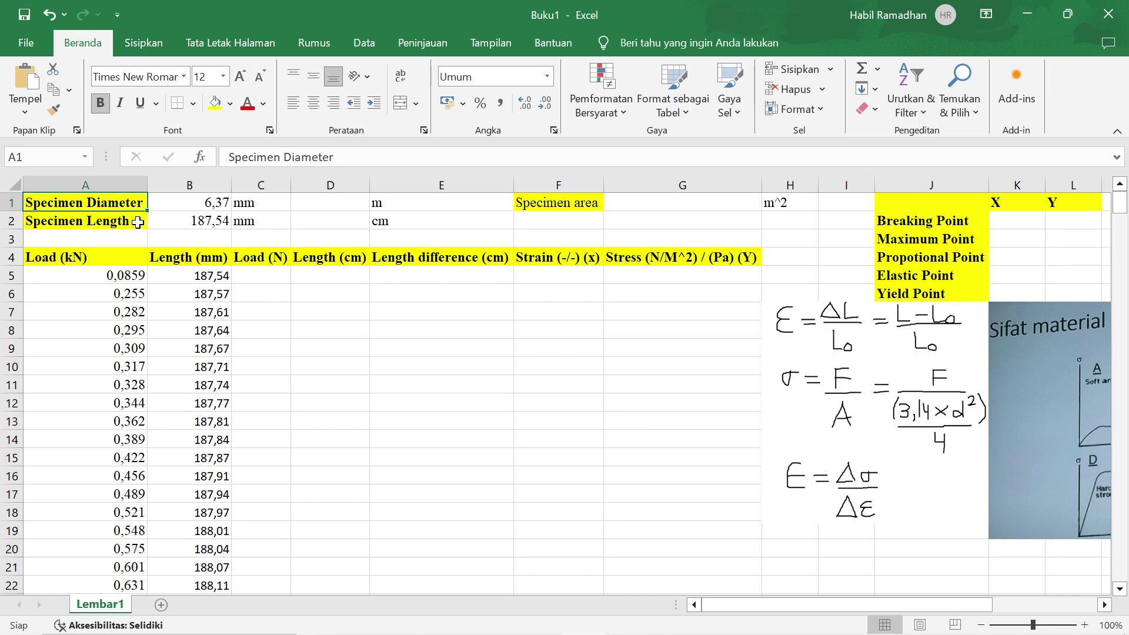
left_click(123, 222)
left_click(101, 259)
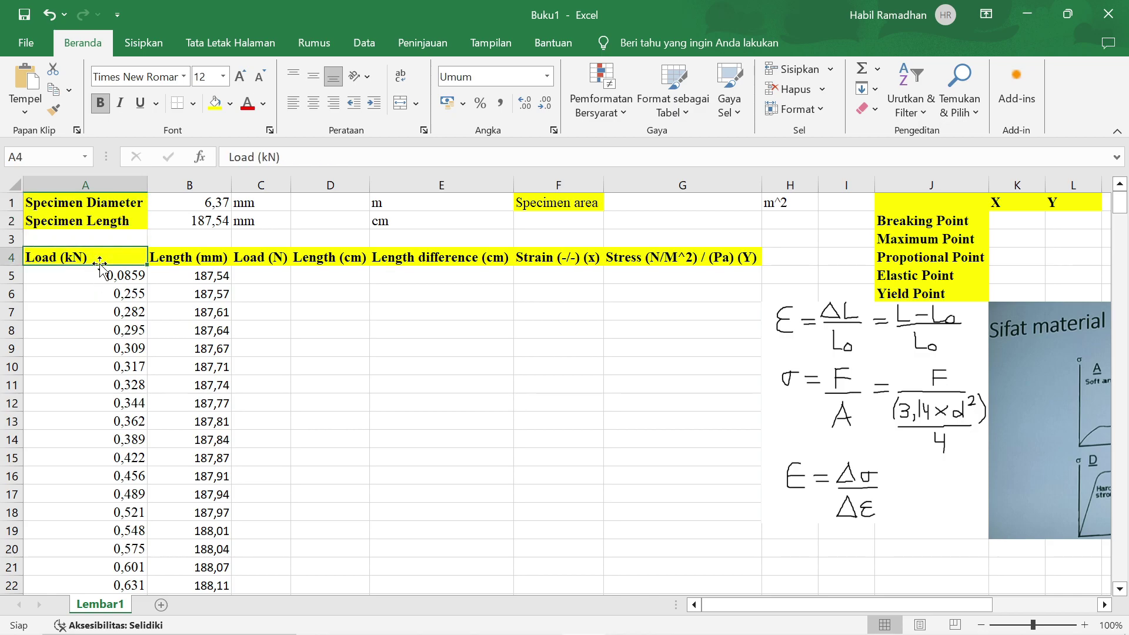
left_click(156, 258)
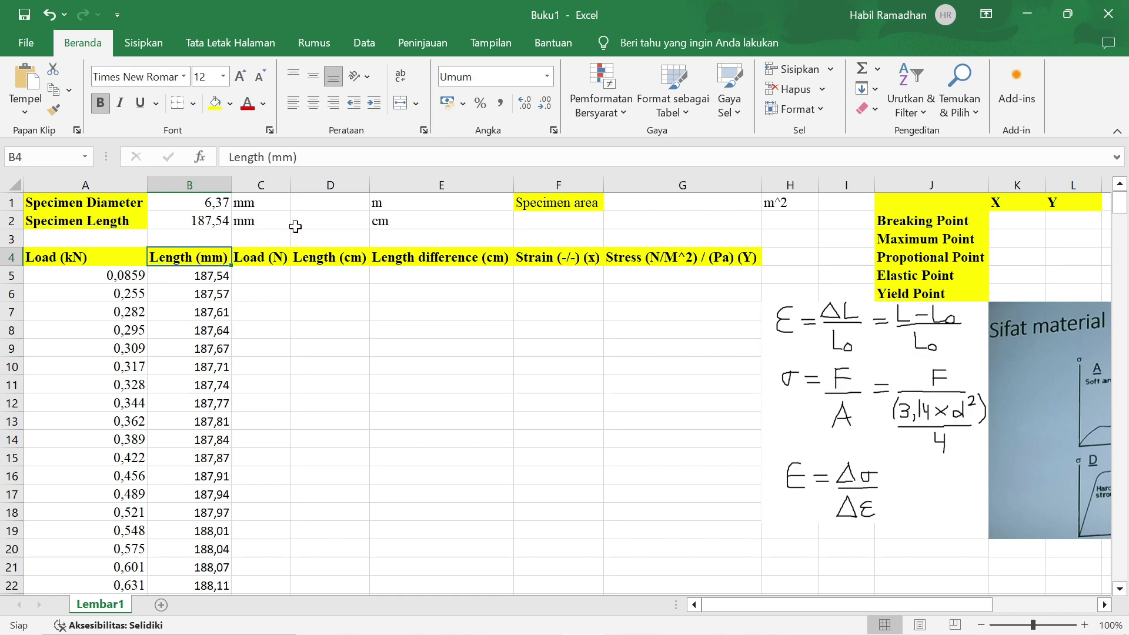
Convert the specimen diameter to metres in D1 with the formula =B1/1000
left_click(286, 207)
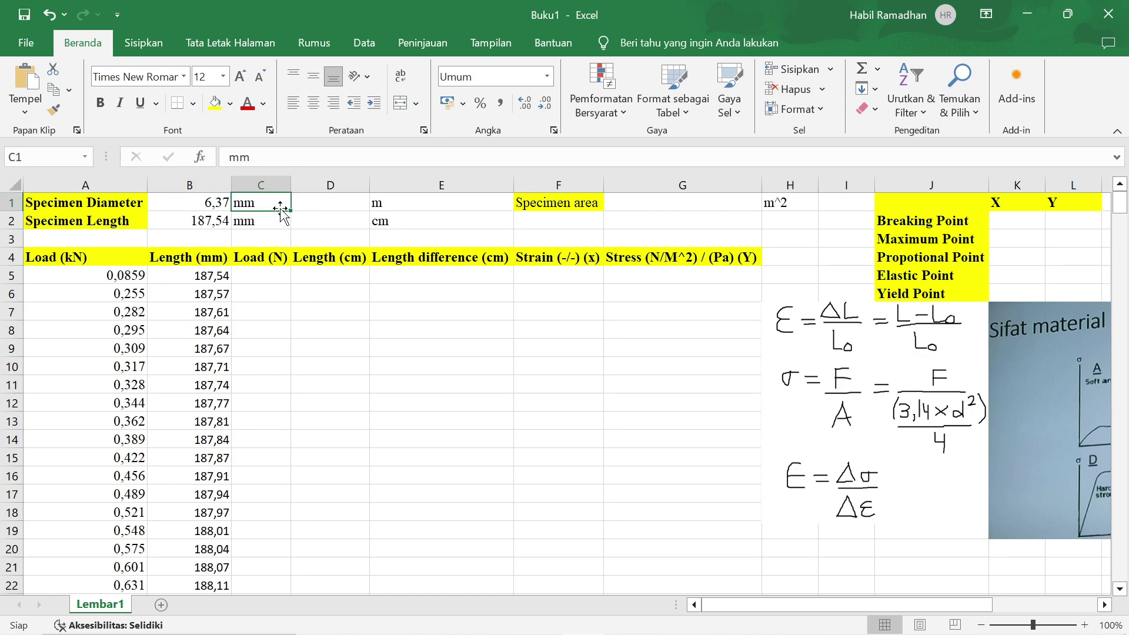
left_click(323, 202)
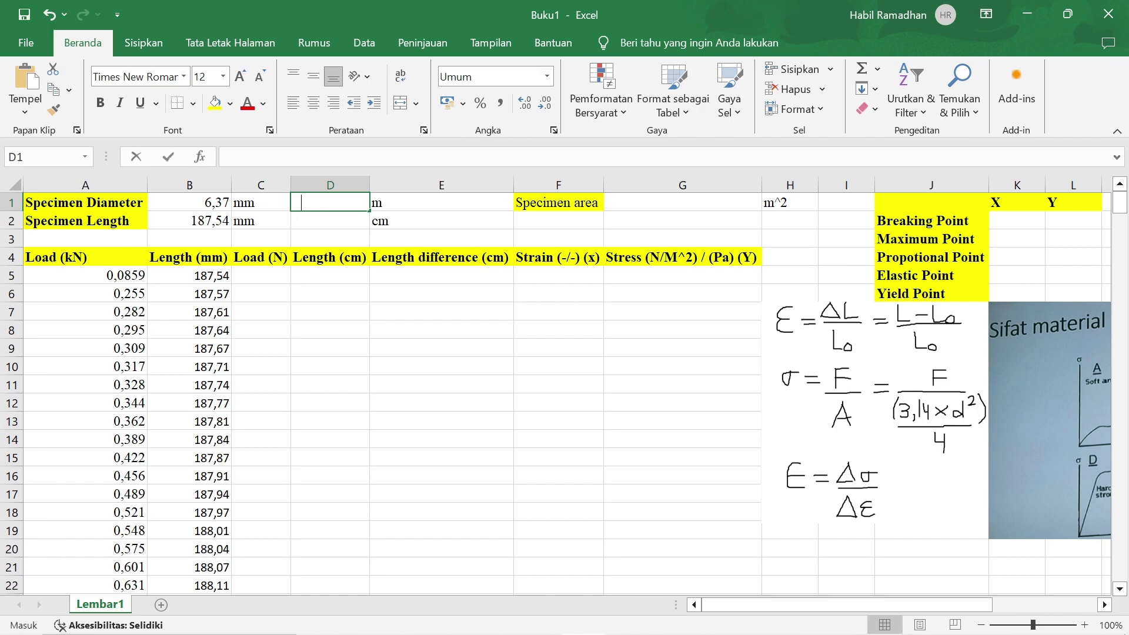
type("=")
left_click(216, 205)
type("/1000")
key("Return")
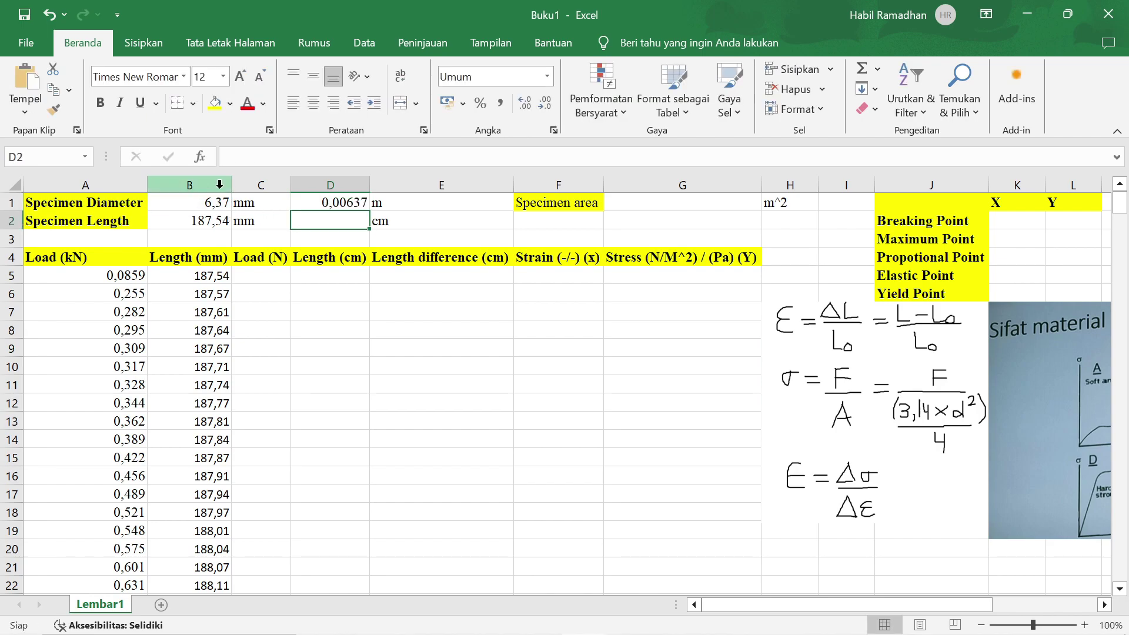
Convert the specimen length to centimetres in D2 with the formula =B2/10
left_click(135, 223)
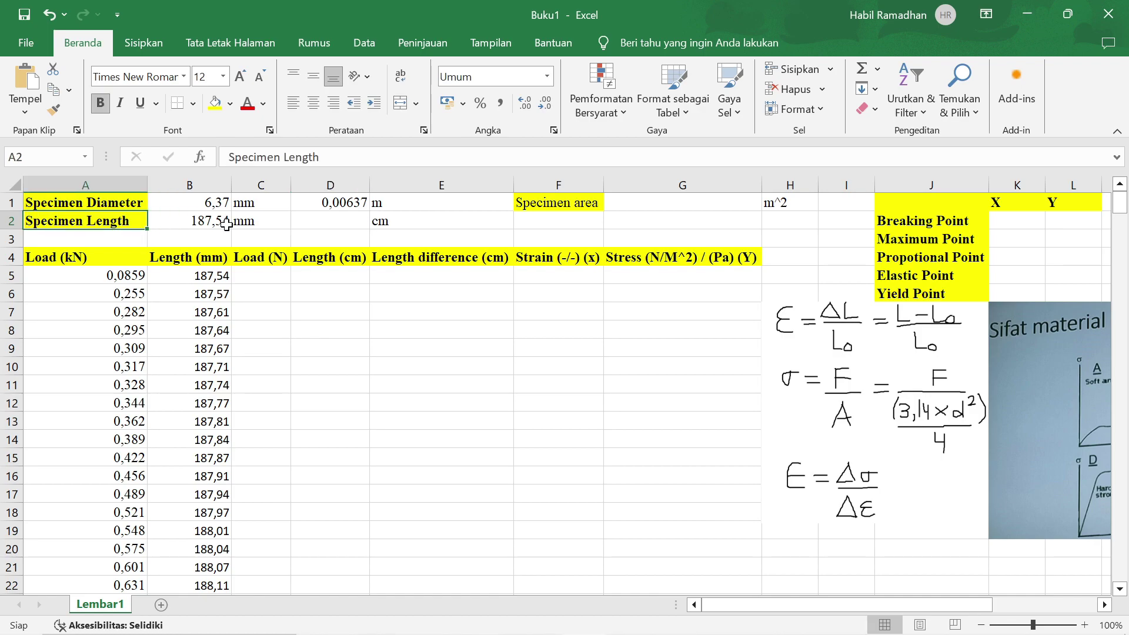
left_click(260, 221)
left_click(323, 225)
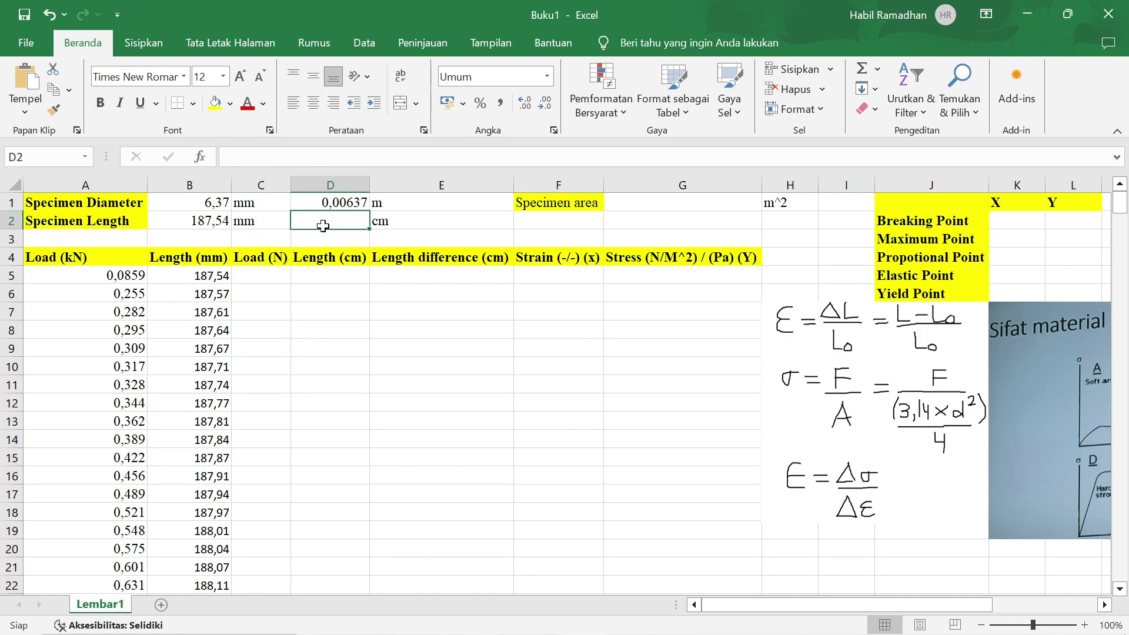
type("=")
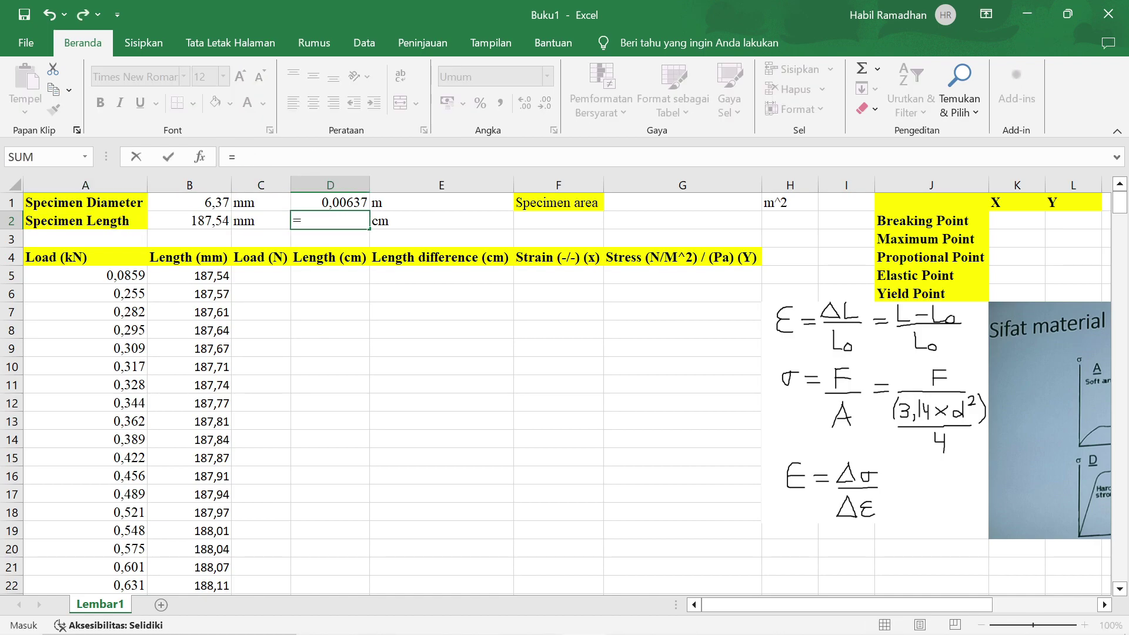
left_click(214, 220)
type("/10")
key("Return")
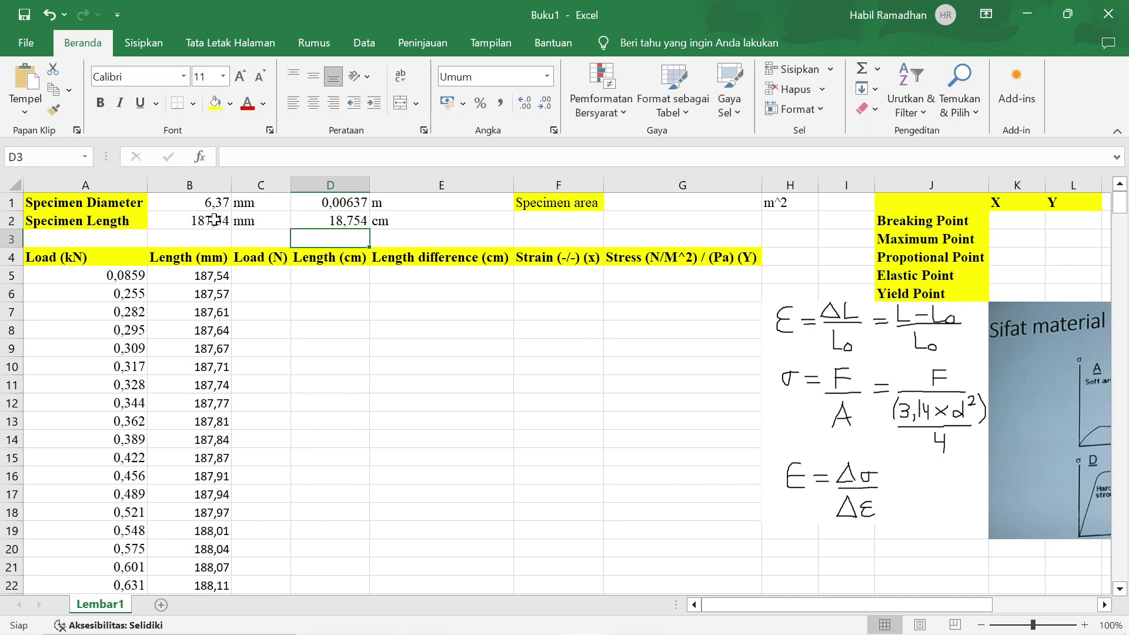
Calculate the specimen area in G1 with the formula =3,14*0,00637^2/4
left_click(576, 205)
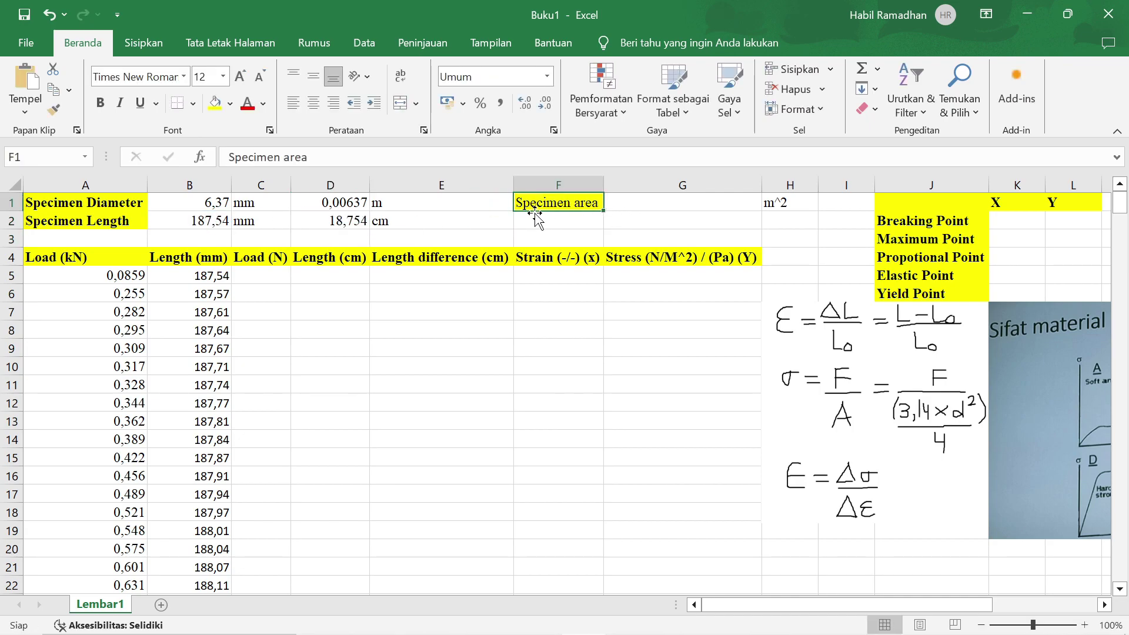
left_click(637, 207)
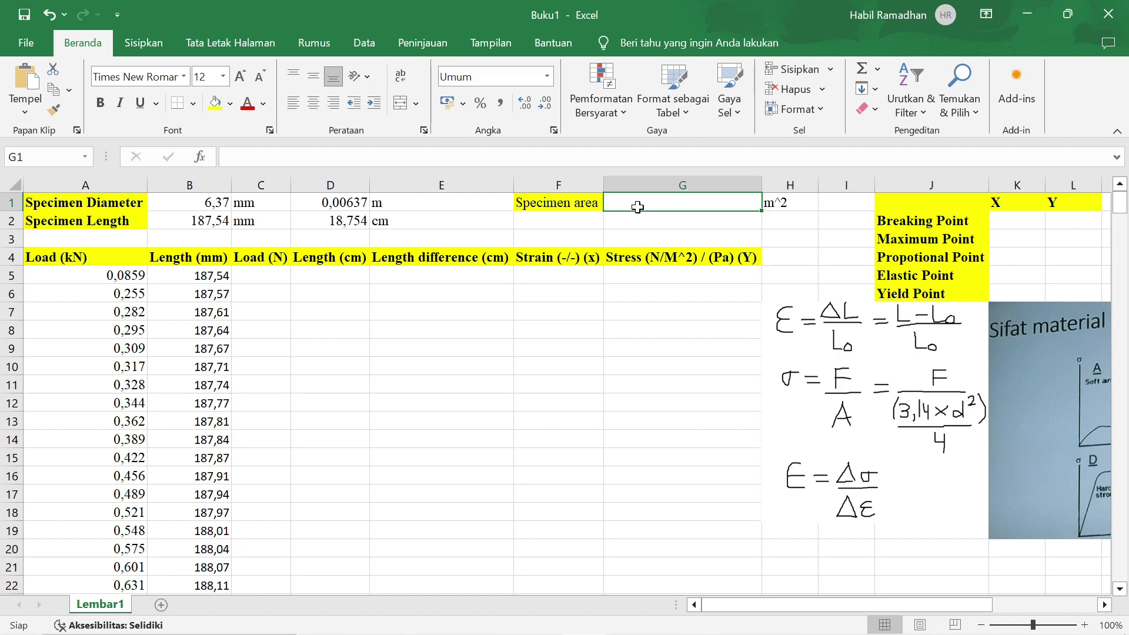
type("=3,14*0,00637^2")
key("Return")
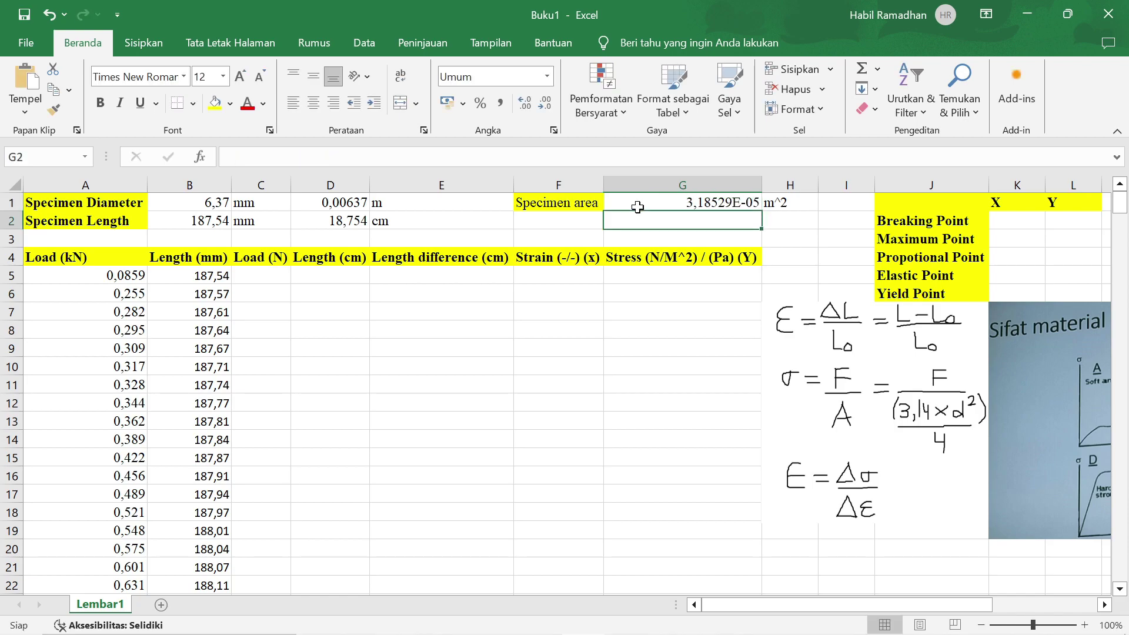
left_click(713, 204)
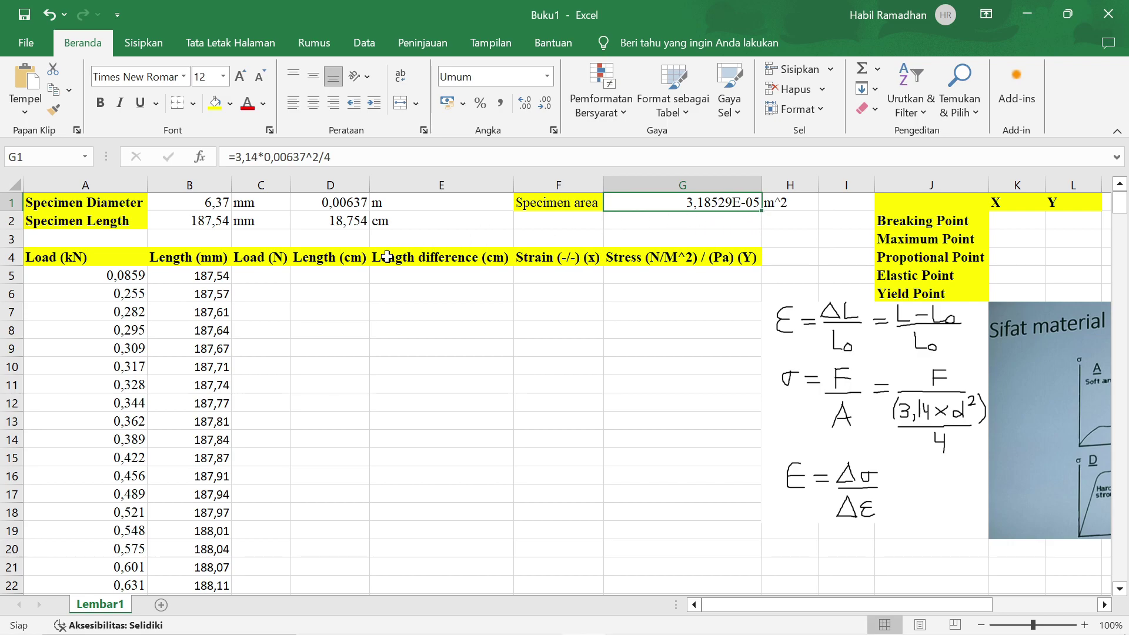
Convert the loads to newtons with =A5*1000 in C5 and fill the formula down the Load (N) column
left_click(126, 259)
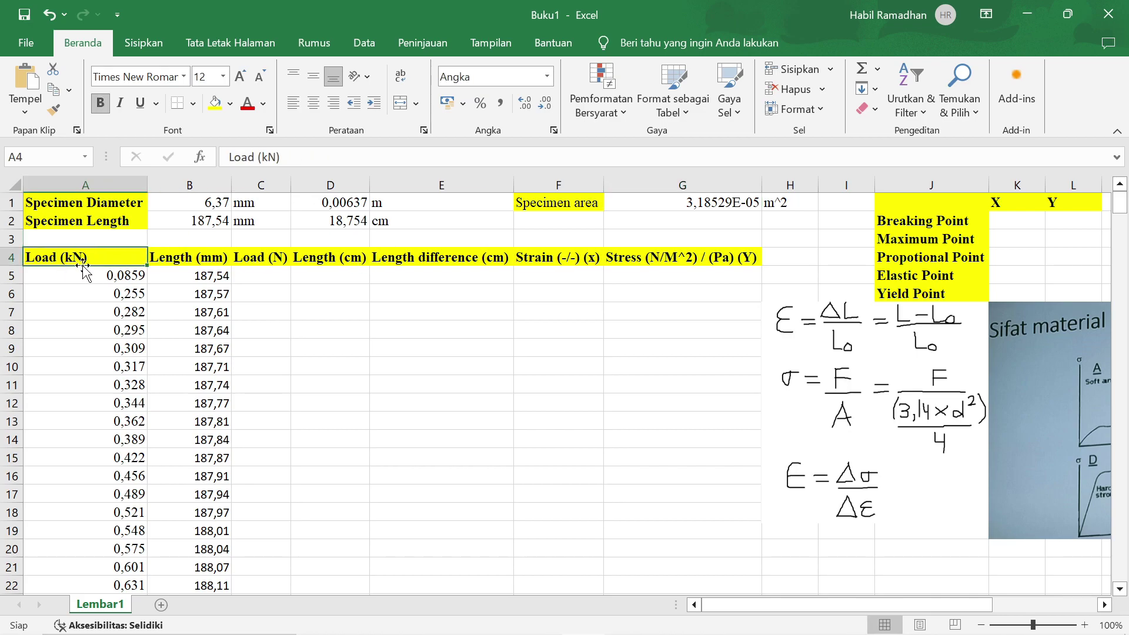
left_click(272, 273)
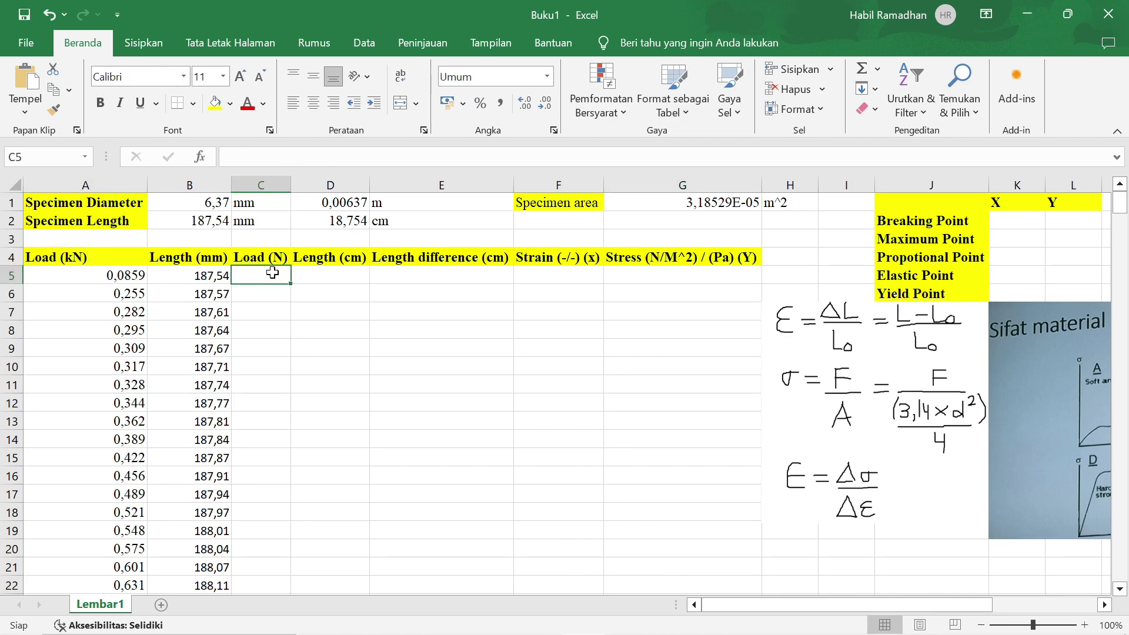
type("=")
left_click(133, 282)
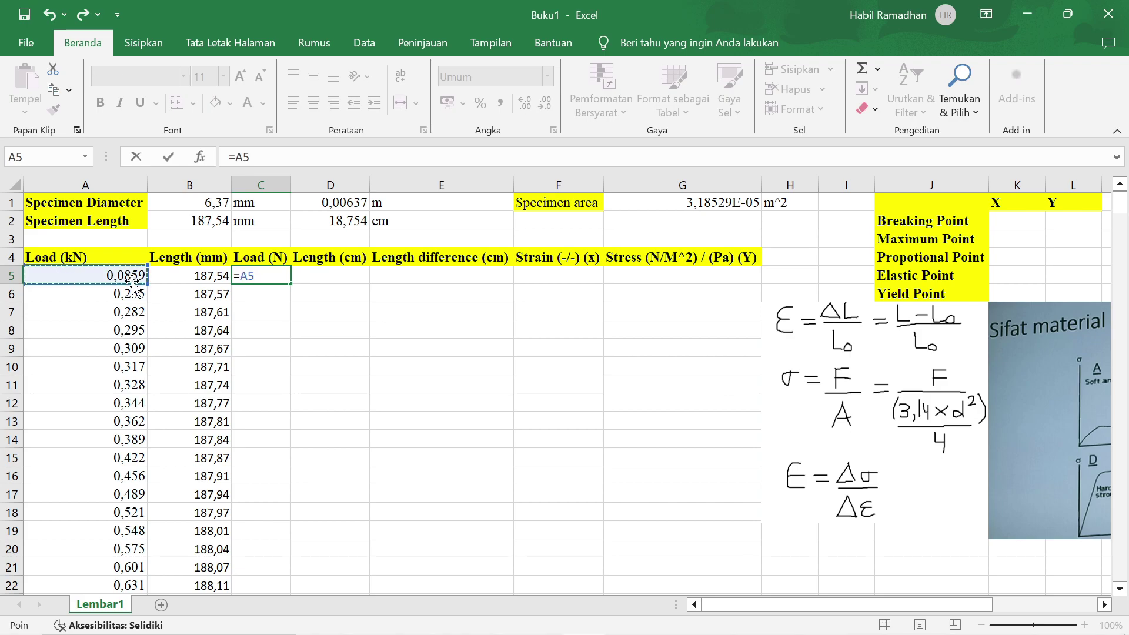
type("*1000")
key("Return")
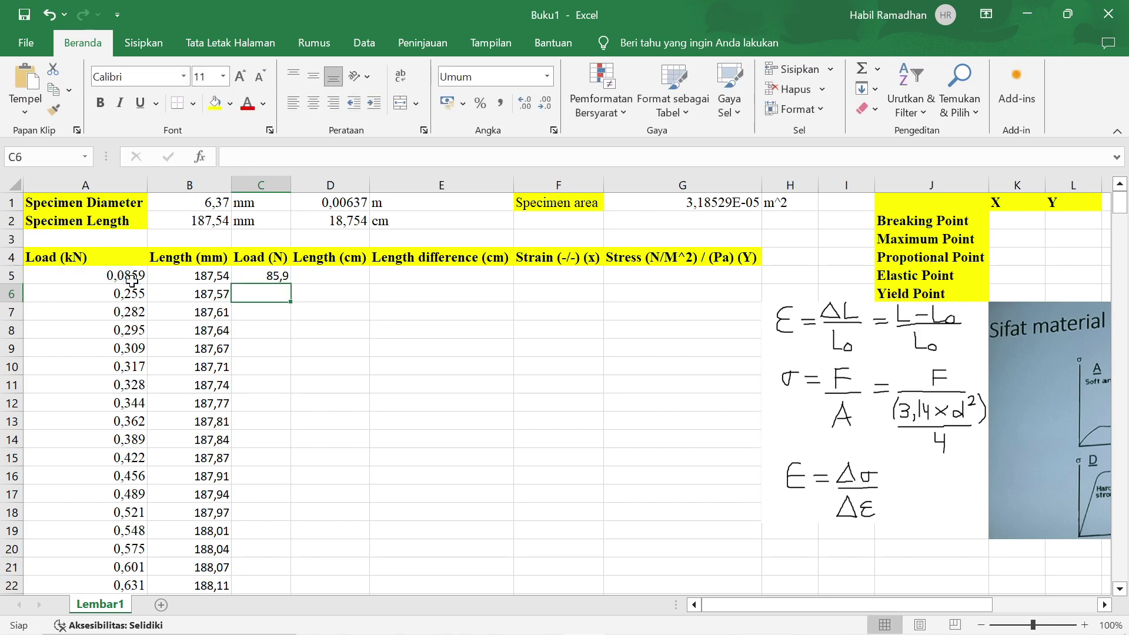
left_click(274, 280)
double_click(291, 285)
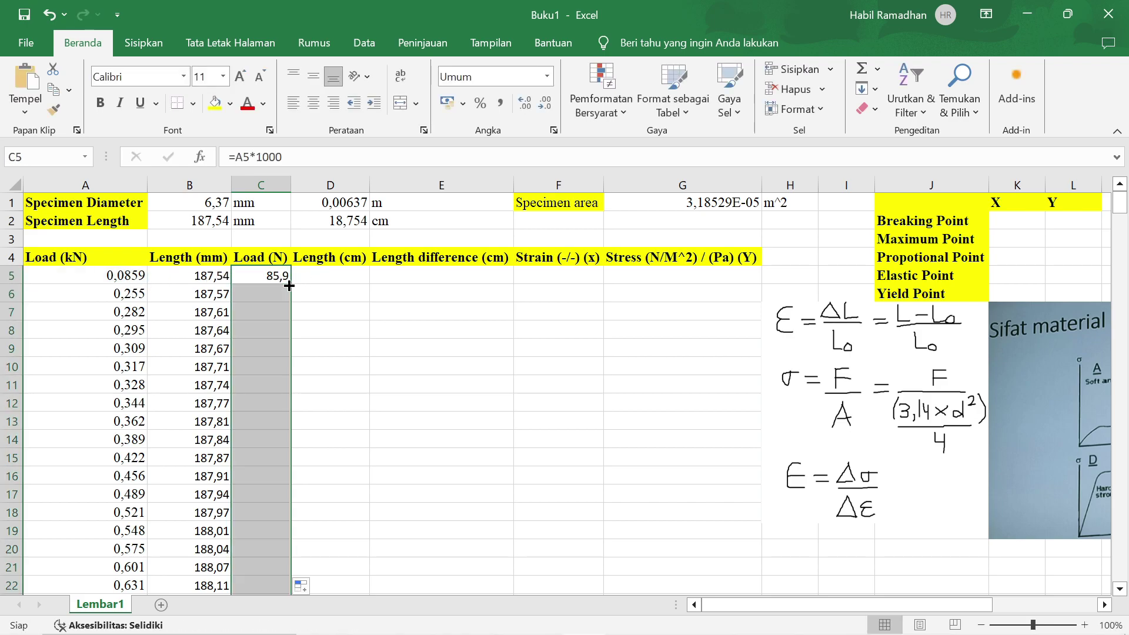
Convert the lengths to centimetres with =B5/10 in D5 and fill the formula down the Length (cm) column
left_click(327, 281)
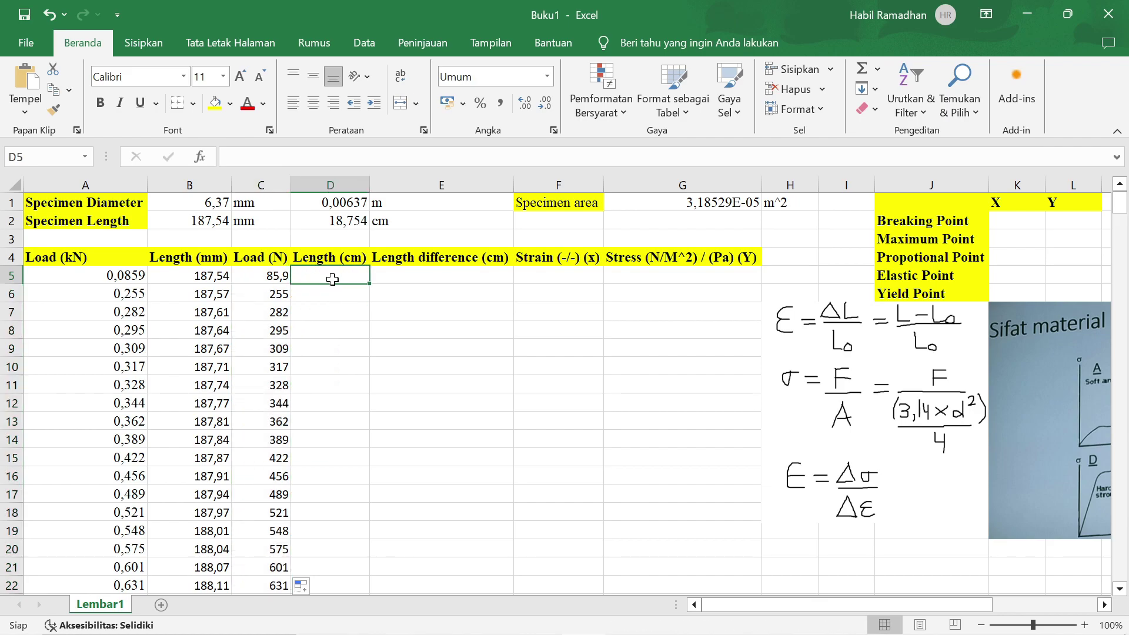
left_click(225, 261)
left_click(329, 262)
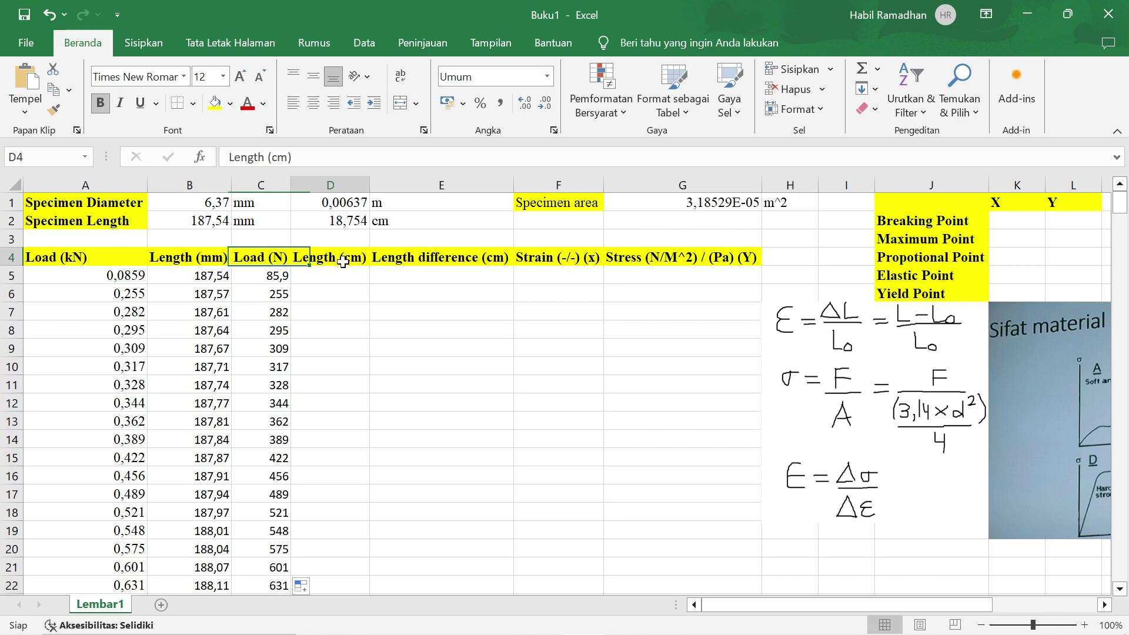
left_click(351, 280)
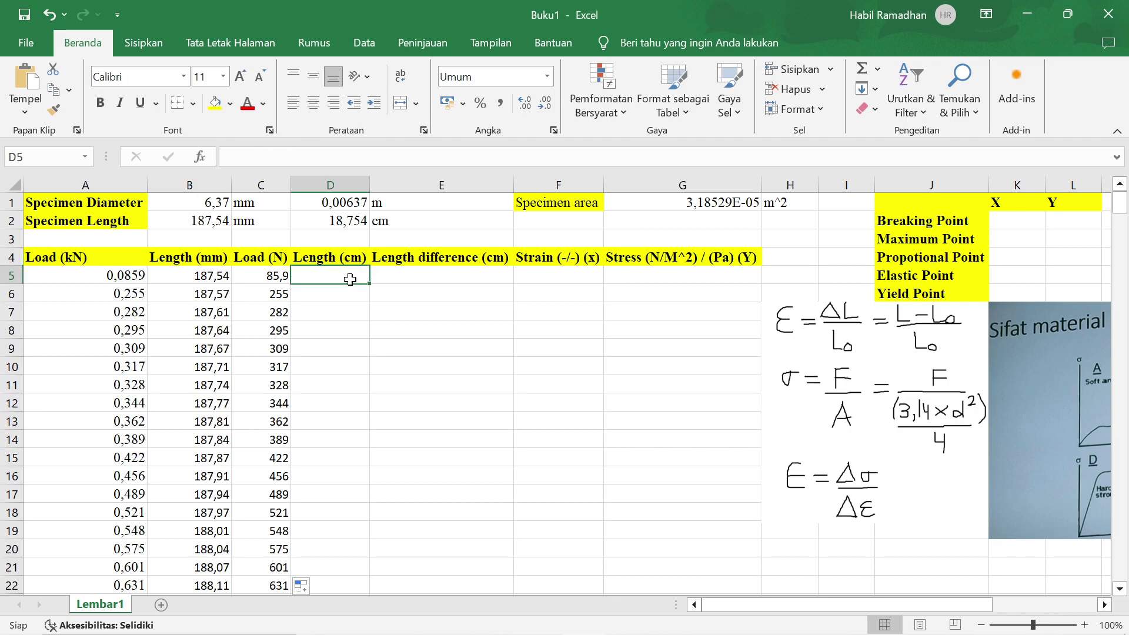
type("=")
left_click(194, 275)
type("/10")
key("Return")
left_click(334, 277)
double_click(368, 285)
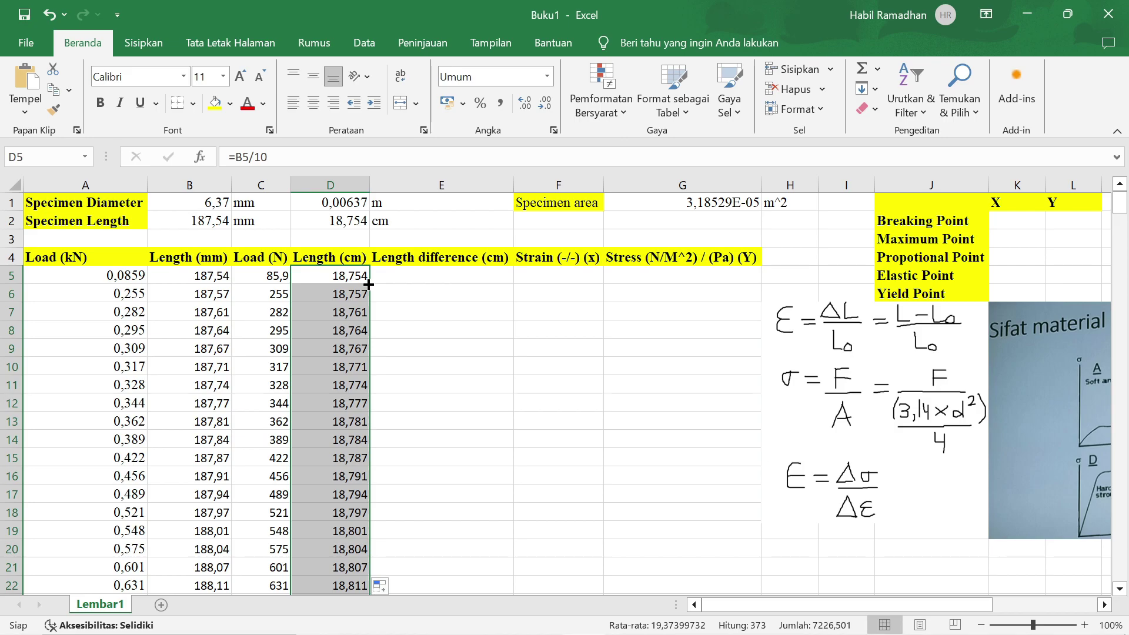
left_click(368, 283)
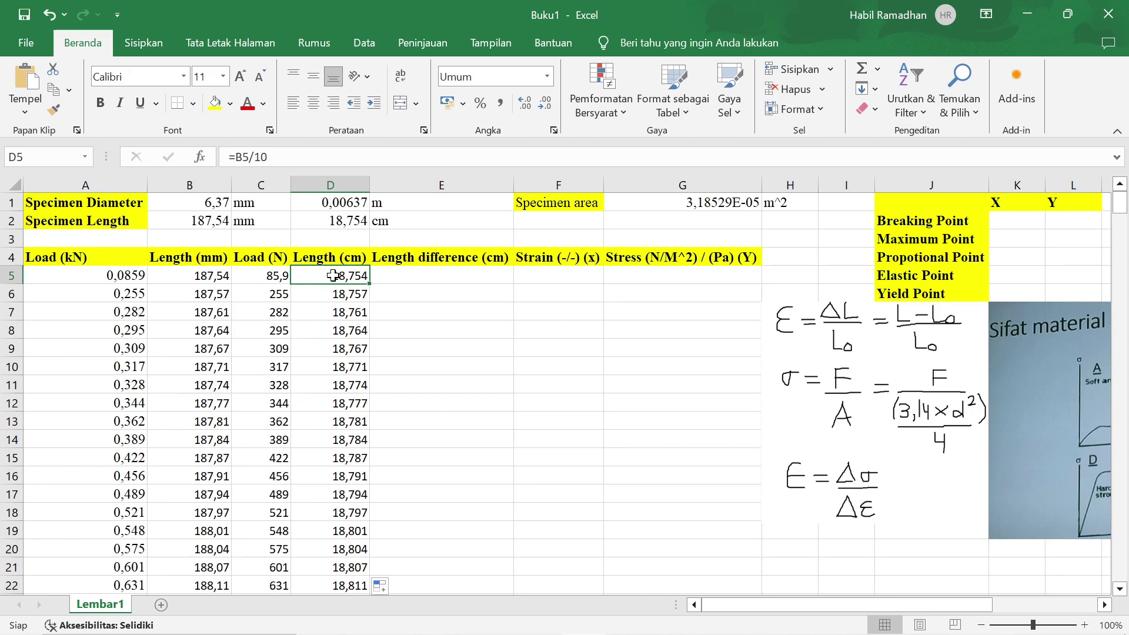
Calculate the length difference with =D5-$D$2 in E5 and fill the formula down the Length difference (cm) column
left_click(345, 222)
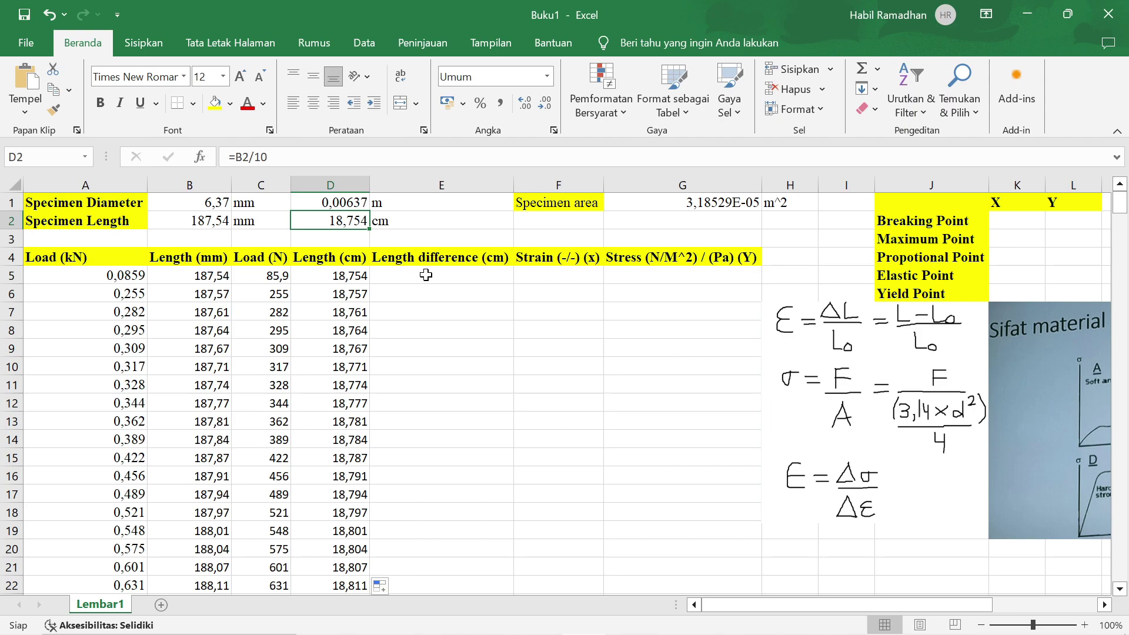
left_click(427, 276)
type("=")
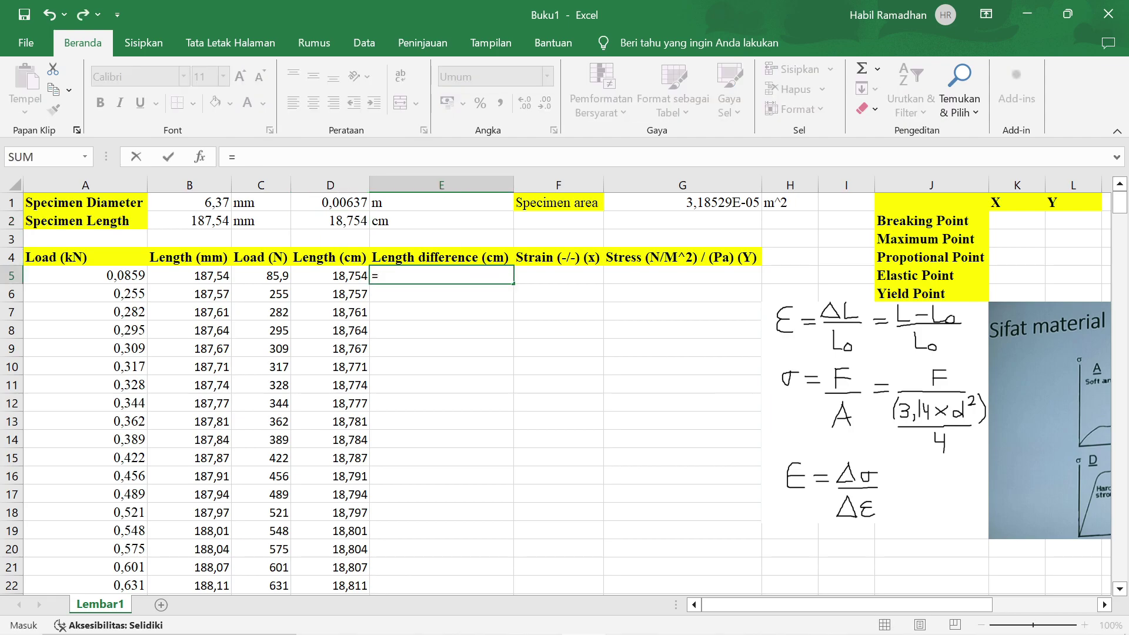
left_click(353, 277)
type("-")
left_click(347, 226)
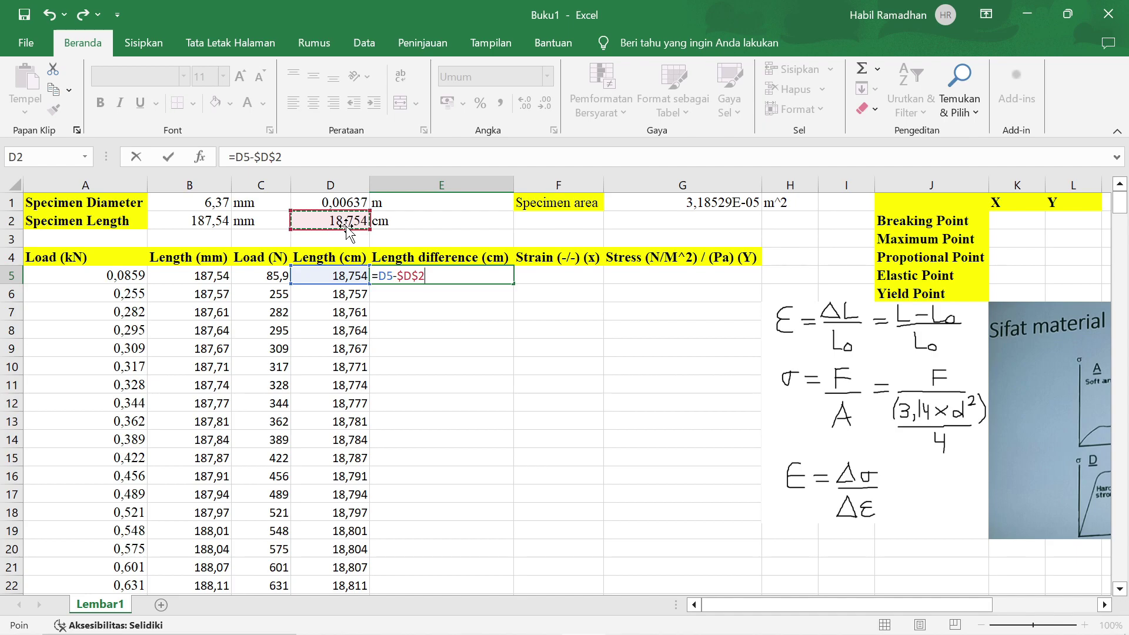
key("Return")
left_click(507, 277)
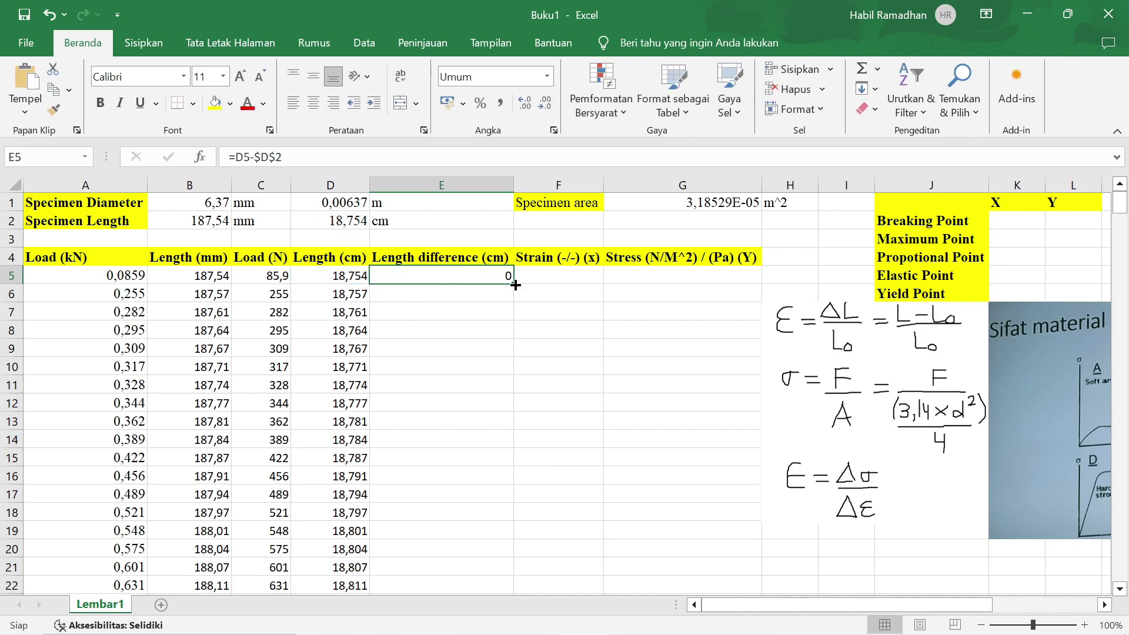
double_click(514, 285)
Calculate the first strain value in F5 by dividing the length difference in E5 by the specimen length in D2
left_click(546, 282)
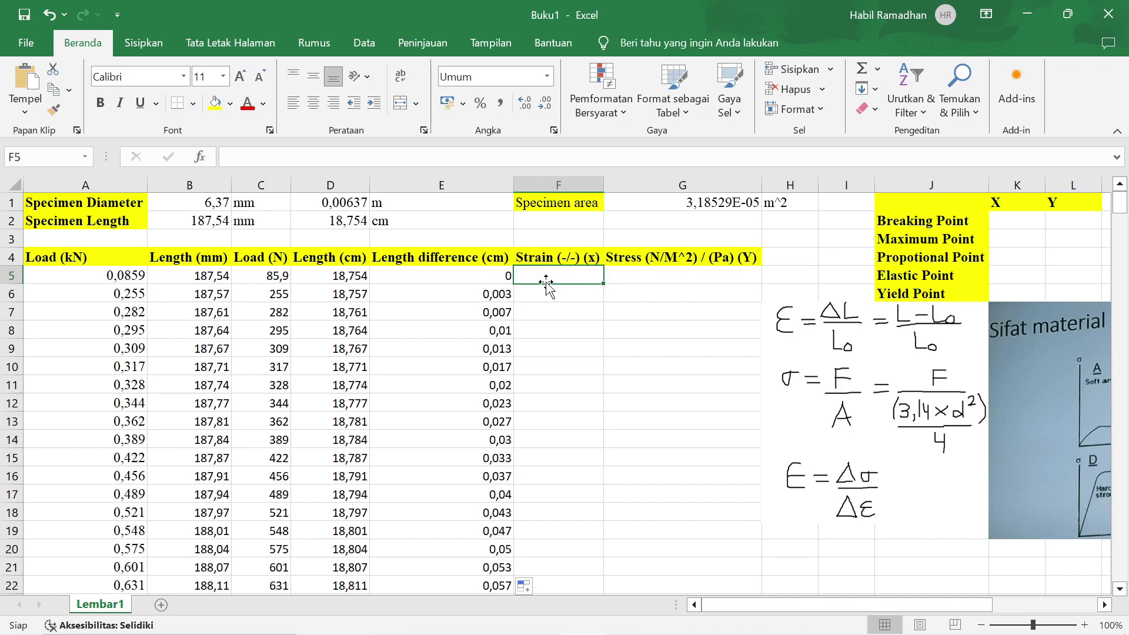
left_click(792, 348)
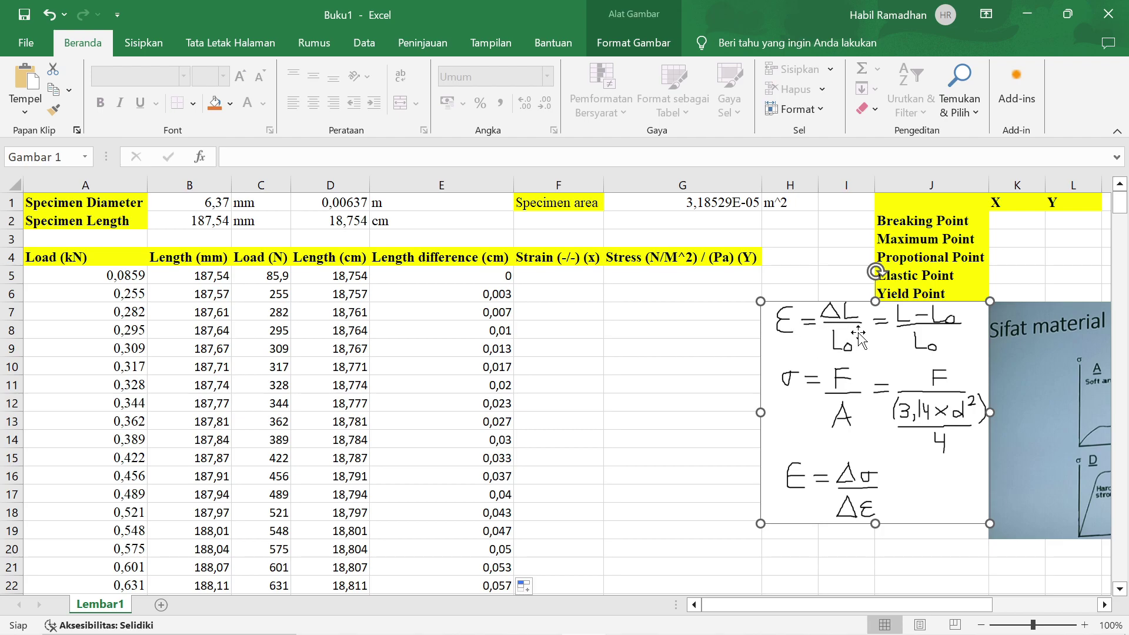
left_click(584, 284)
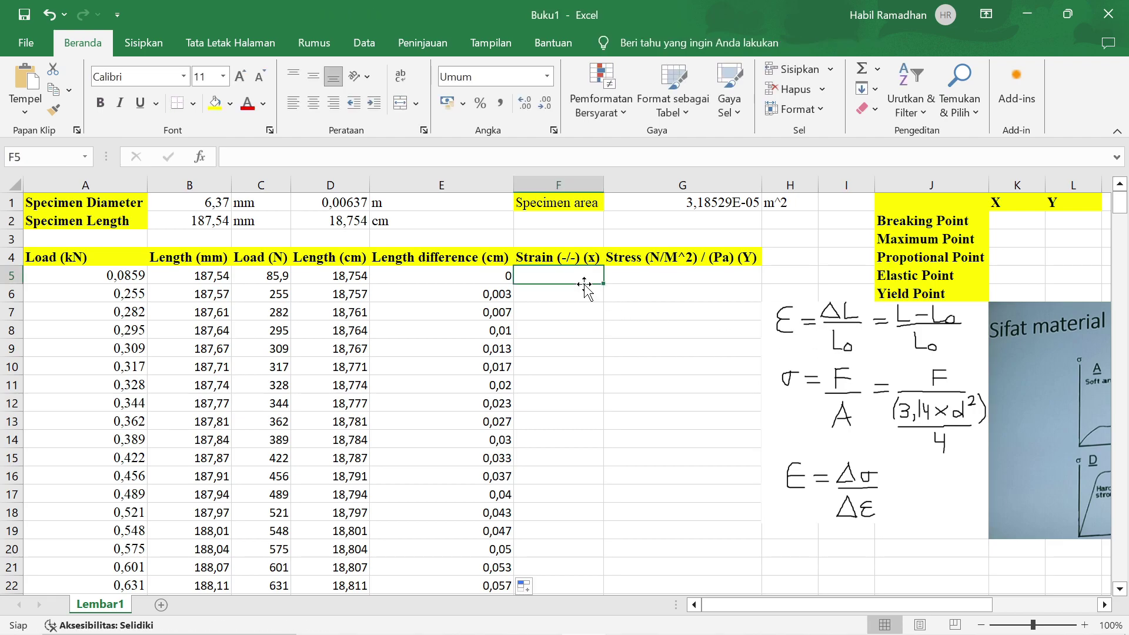
type("=")
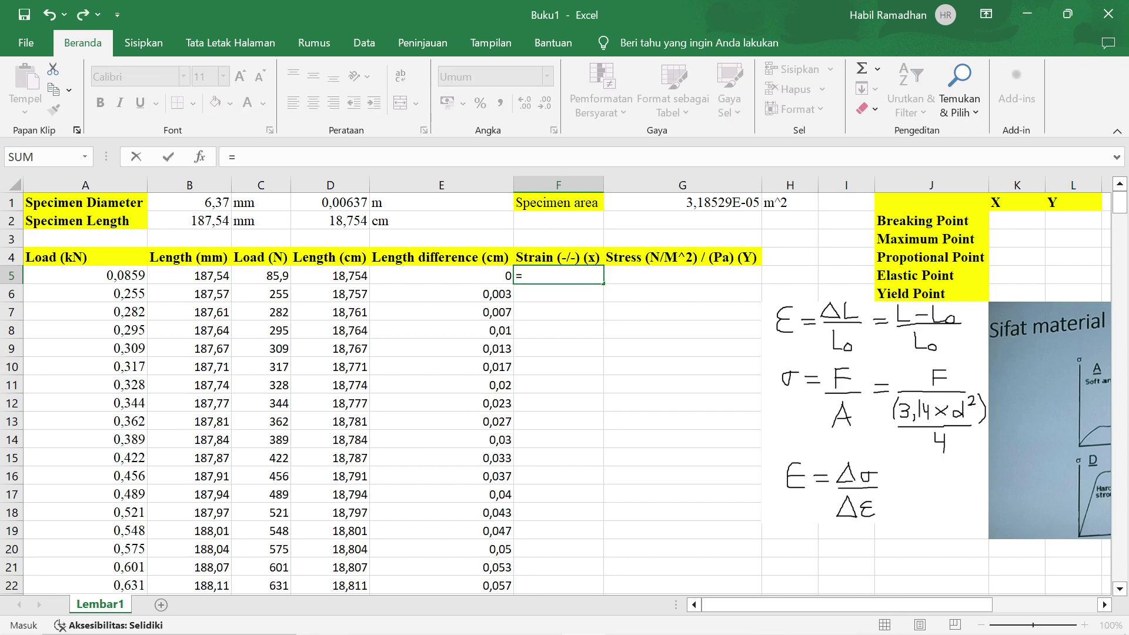
left_click(506, 278)
type("/")
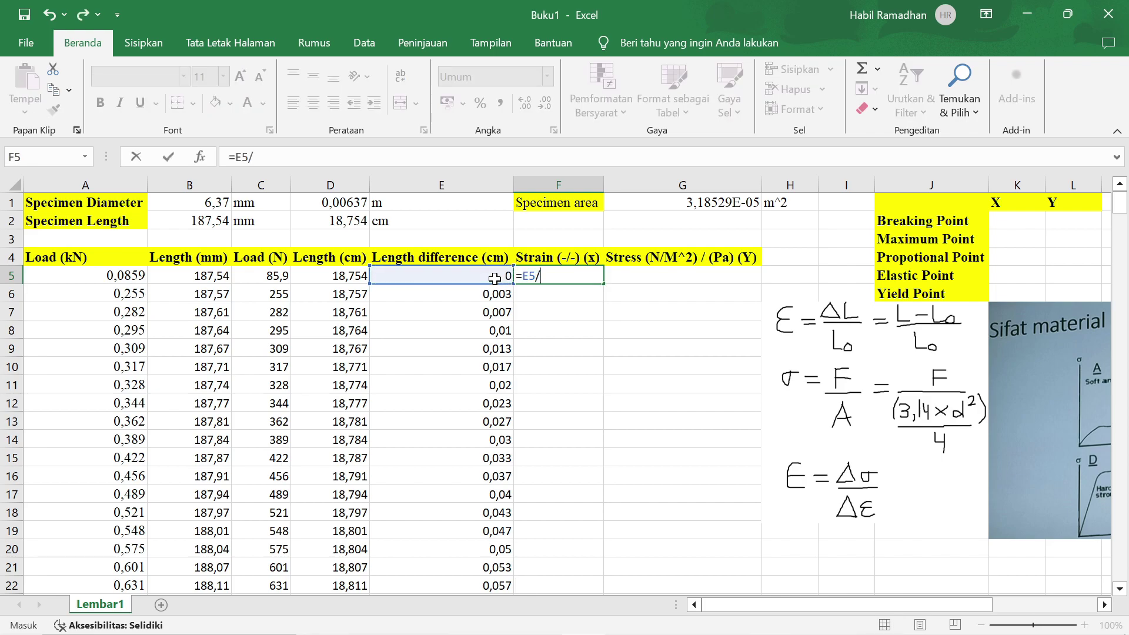
left_click(351, 224)
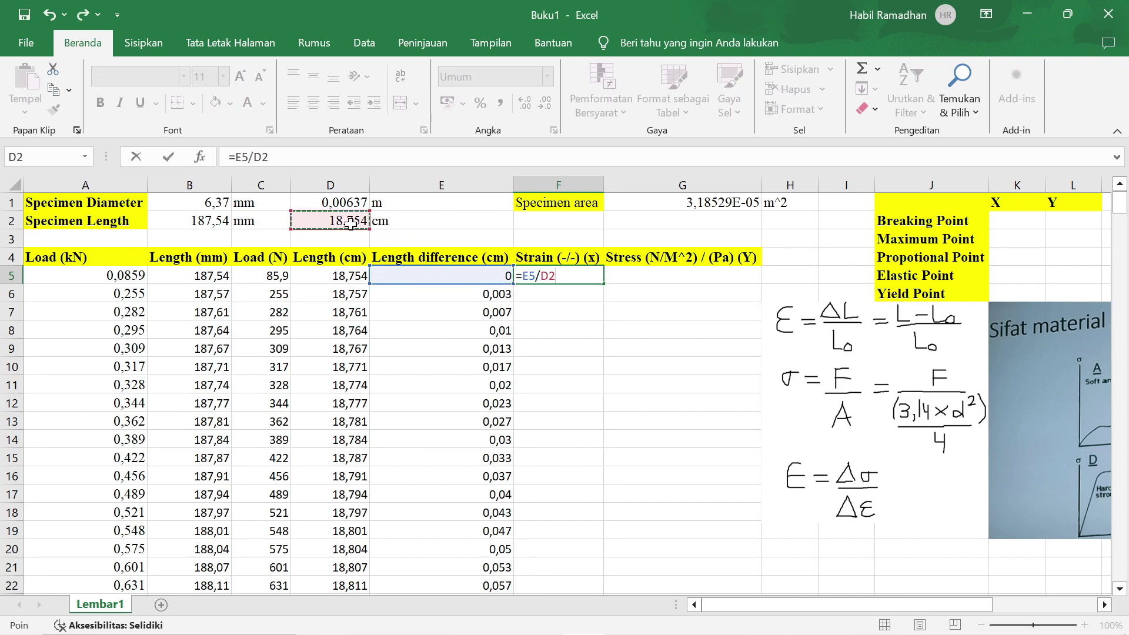
key("Return")
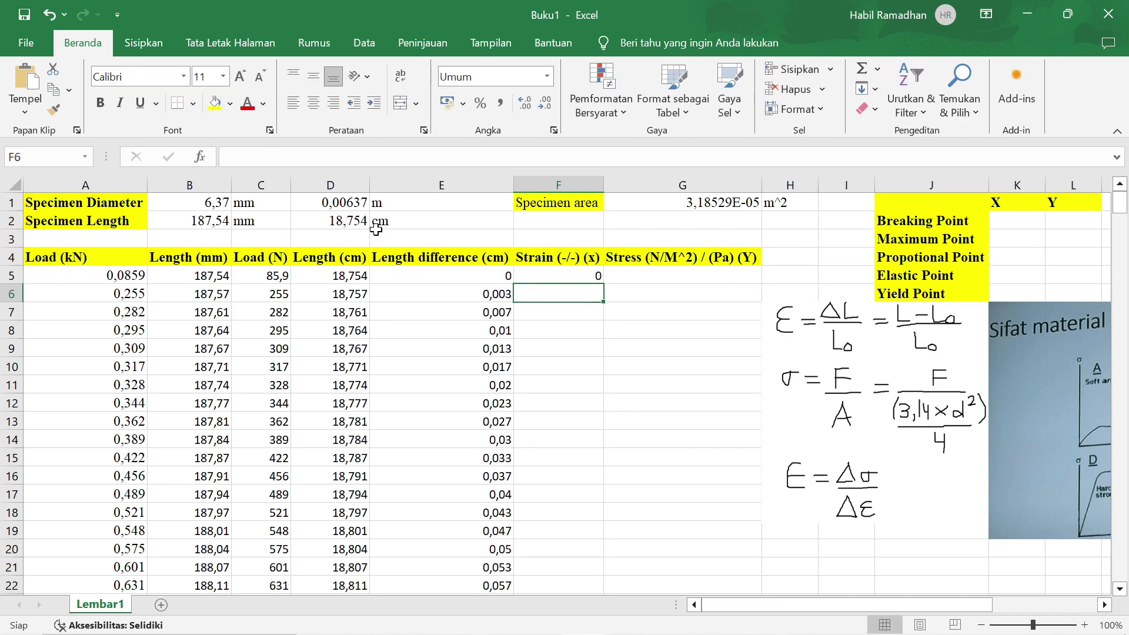
Fill the strain formula from F5 down the whole Strain column
left_click(580, 275)
double_click(605, 284)
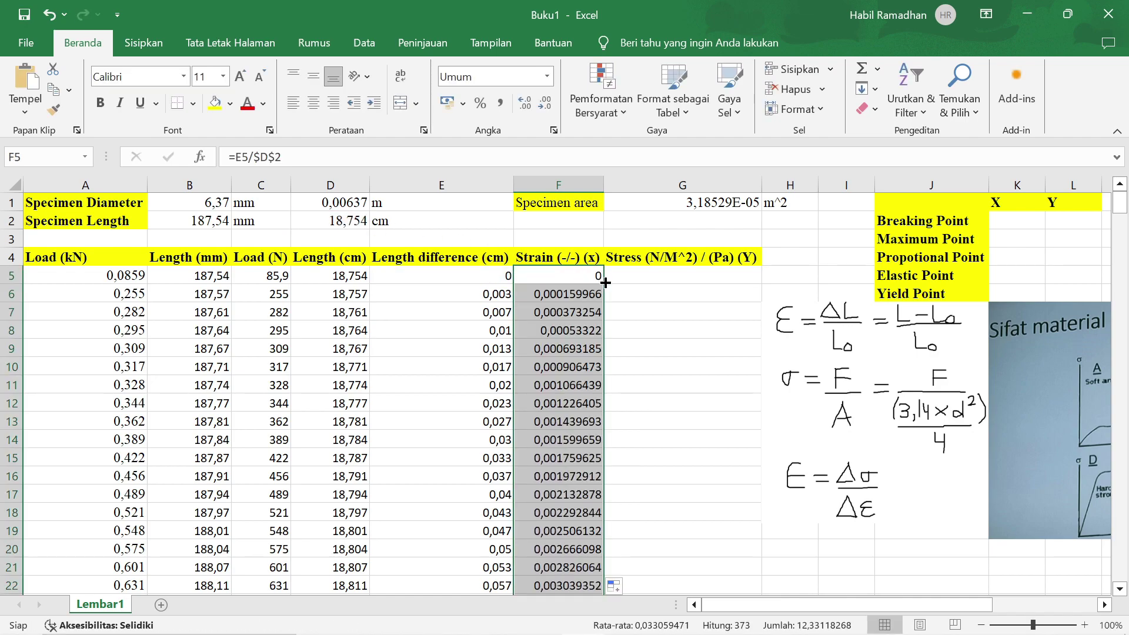
left_click(771, 391)
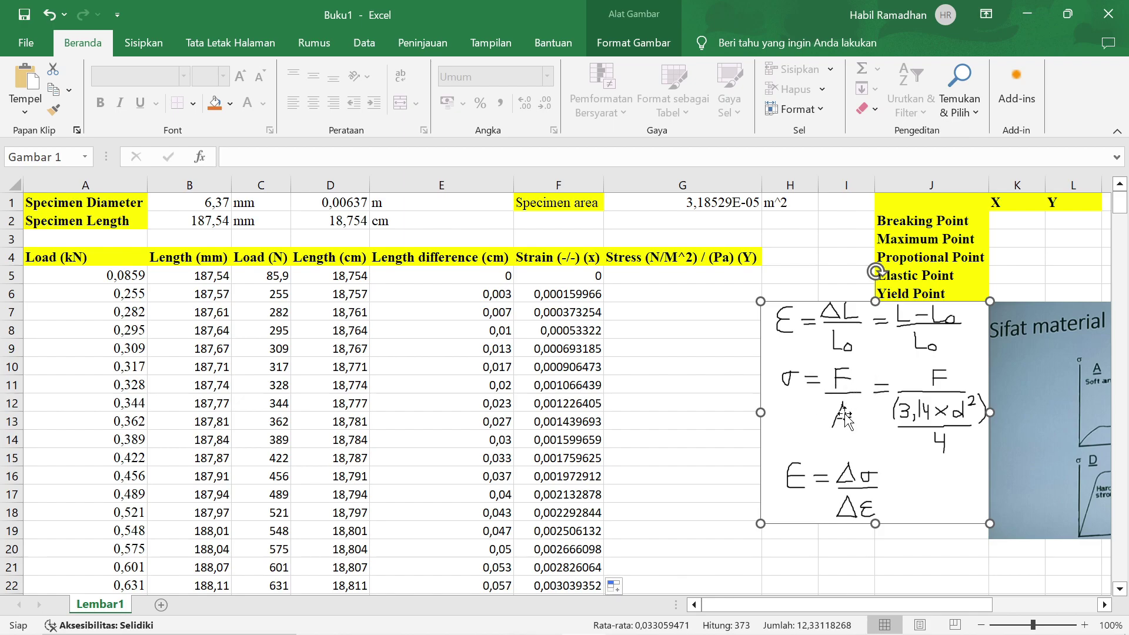
Calculate the stress with =C5/$G$1 in G5 and fill the formula down the Stress (Pa) column
mouse_move(262, 276)
left_mouse_down()
mouse_move(353, 350)
mouse_move(273, 276)
left_mouse_up()
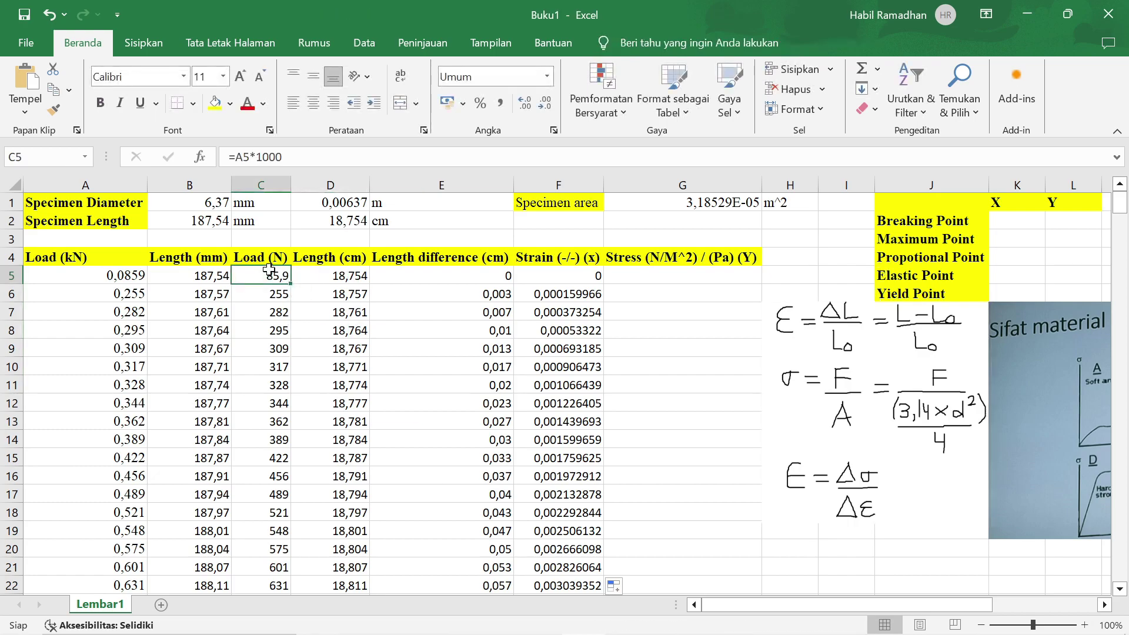
left_click(710, 203)
left_click(710, 278)
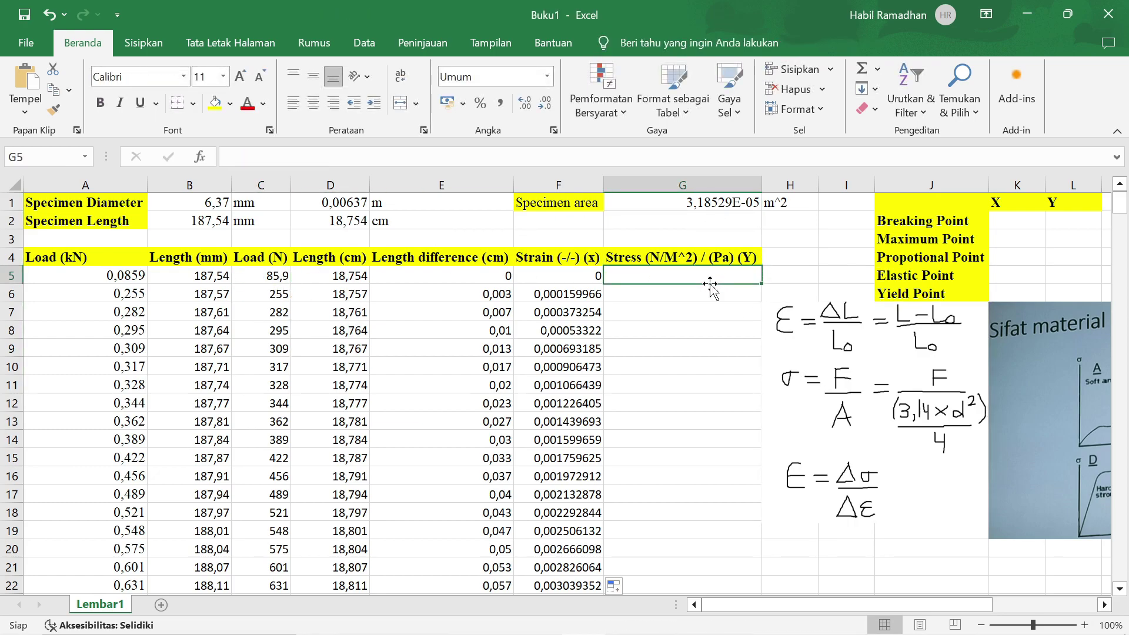
type("=")
left_click(273, 277)
type("/")
left_click(663, 203)
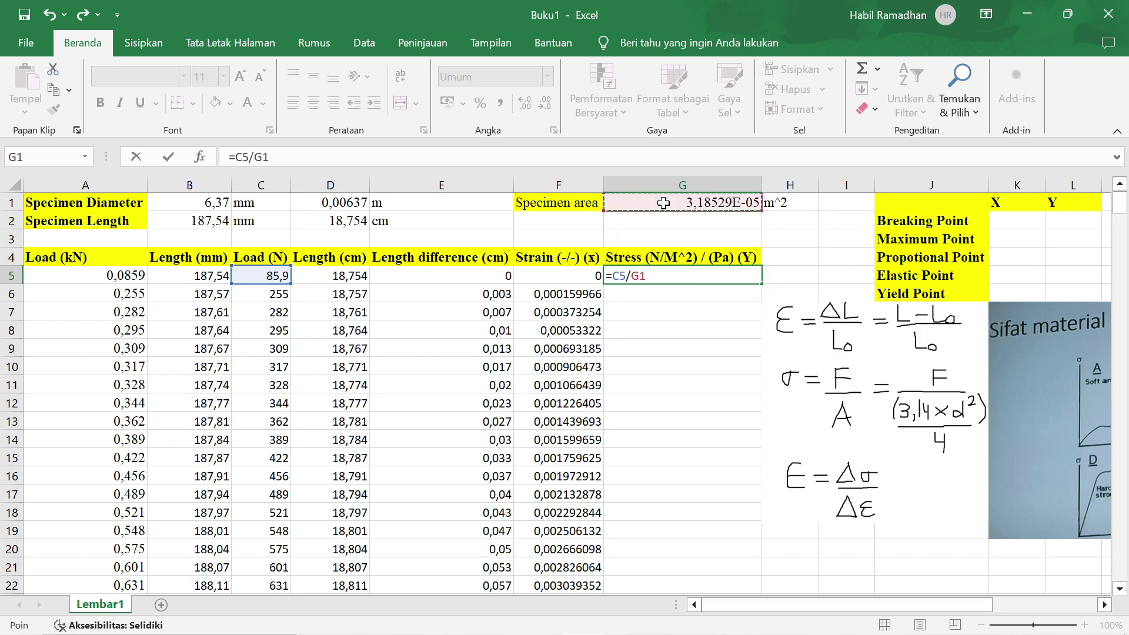
key("F4")
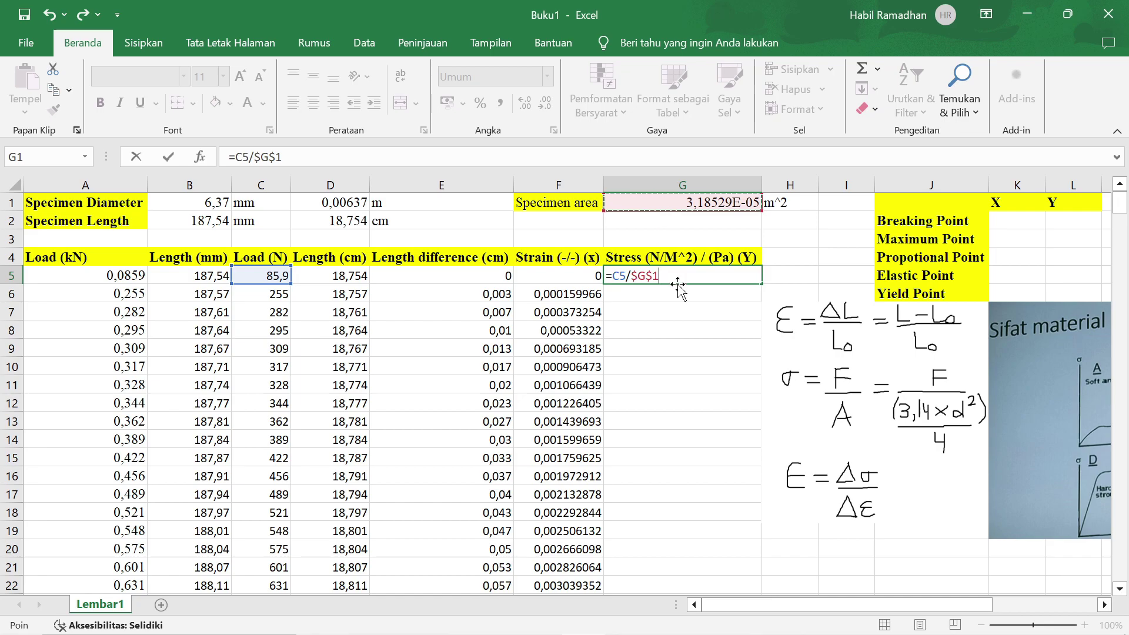
key("Return")
left_click(734, 280)
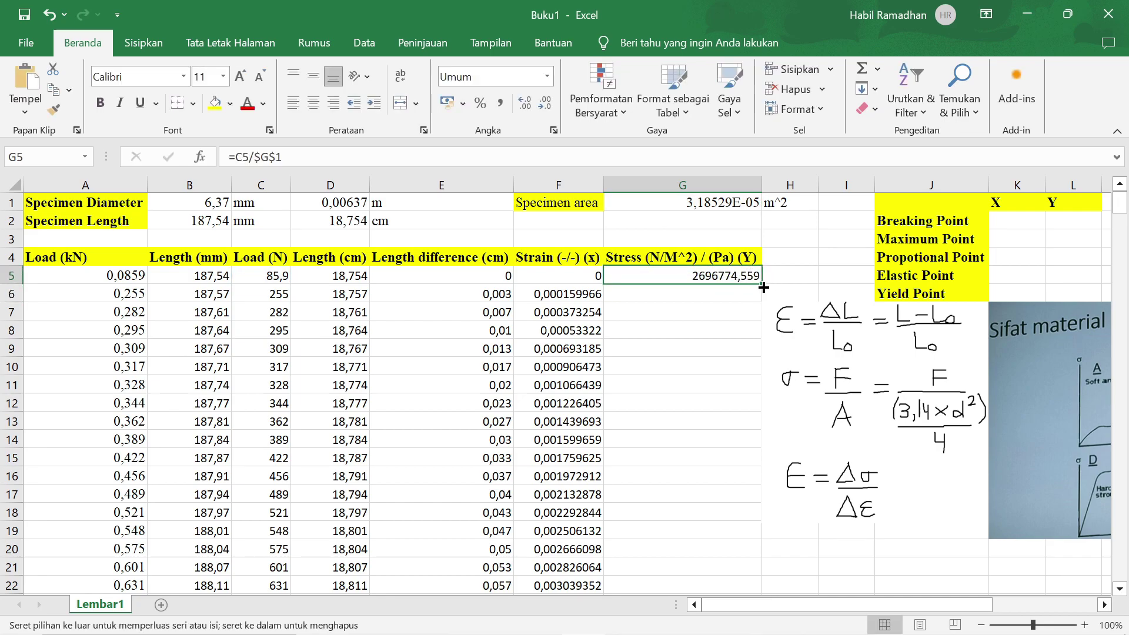
double_click(763, 287)
left_click(769, 280)
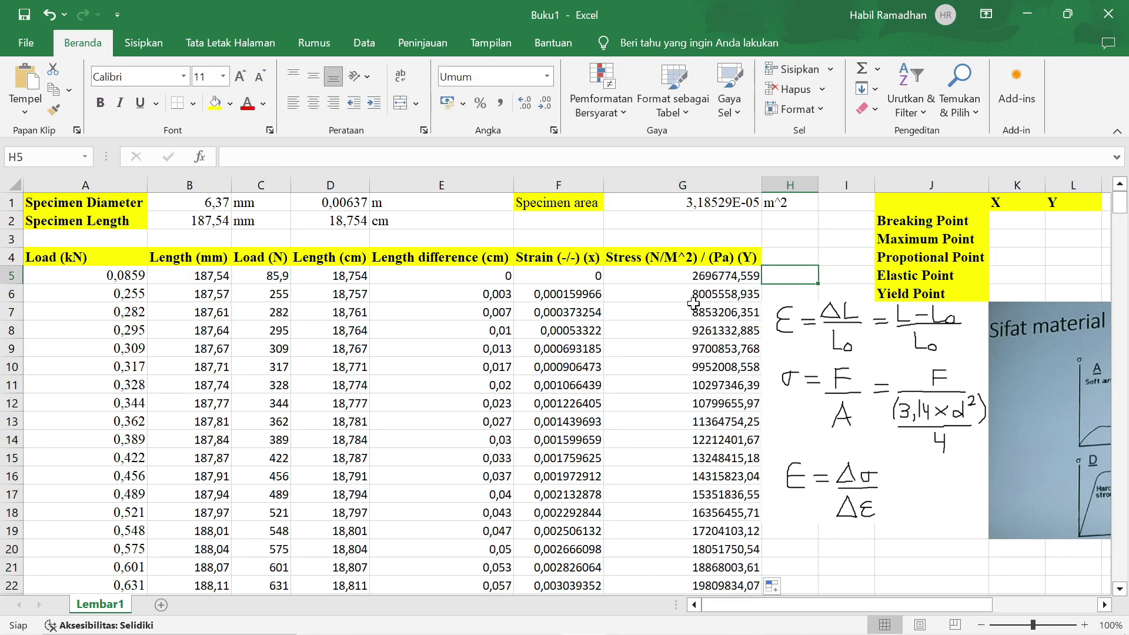
Insert an empty scatter chart with lines and markers and place it below the handwritten formulas, around row 20
scroll(708, 299, "down", 1)
scroll(647, 315, "up", 1)
scroll(720, 368, "down", 2)
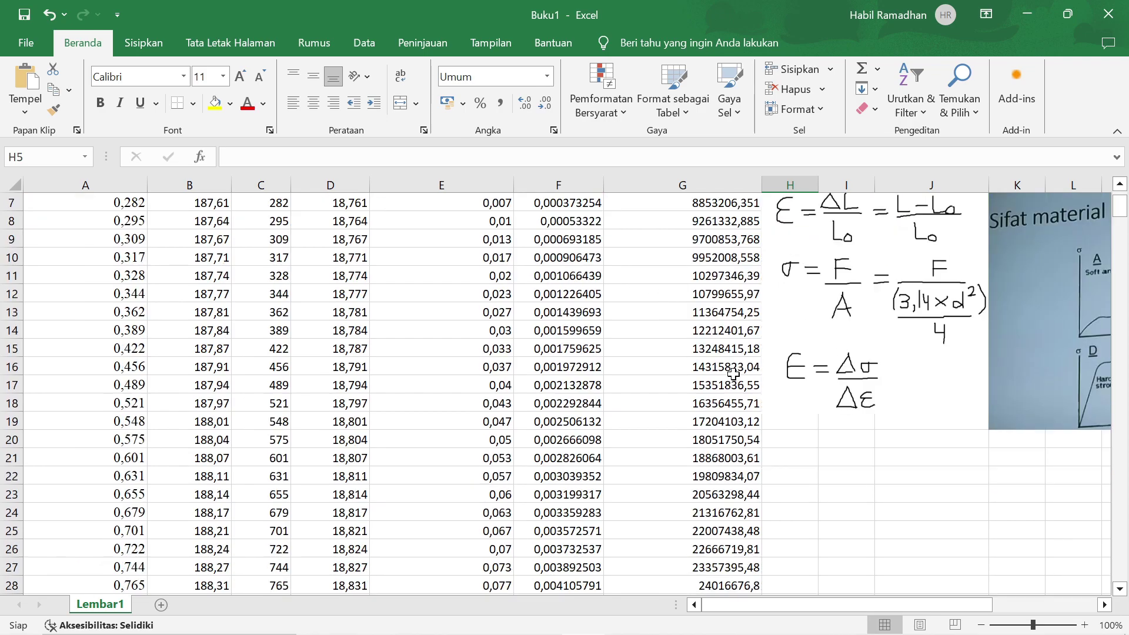
left_click(789, 475)
scroll(786, 436, "down", 2, "ctrl")
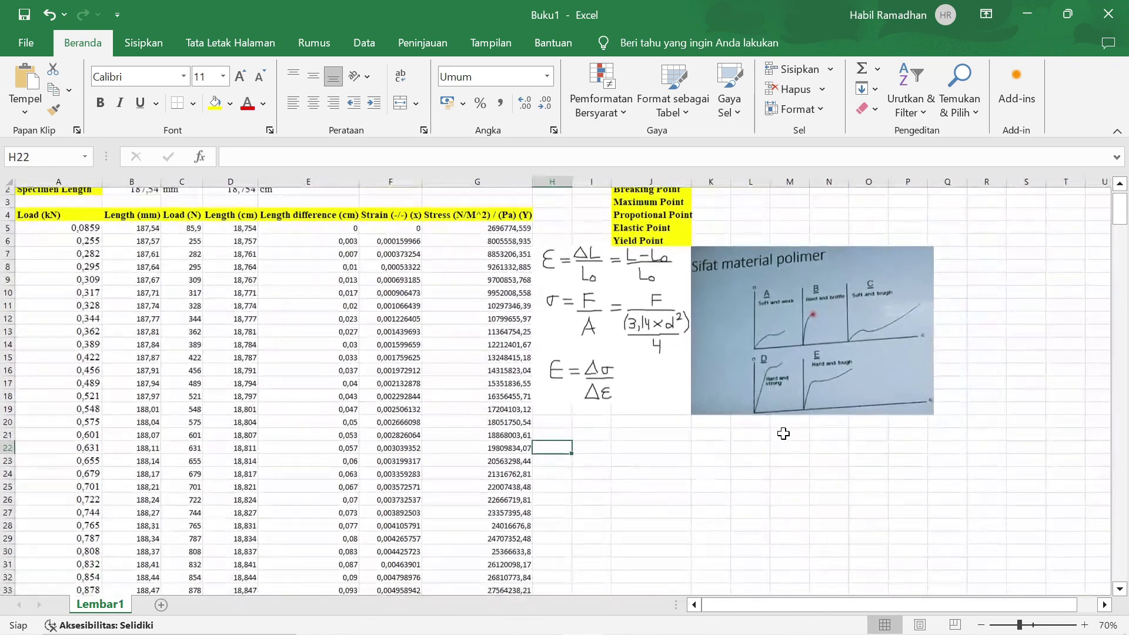
scroll(786, 436, "up", 1)
left_click(141, 45)
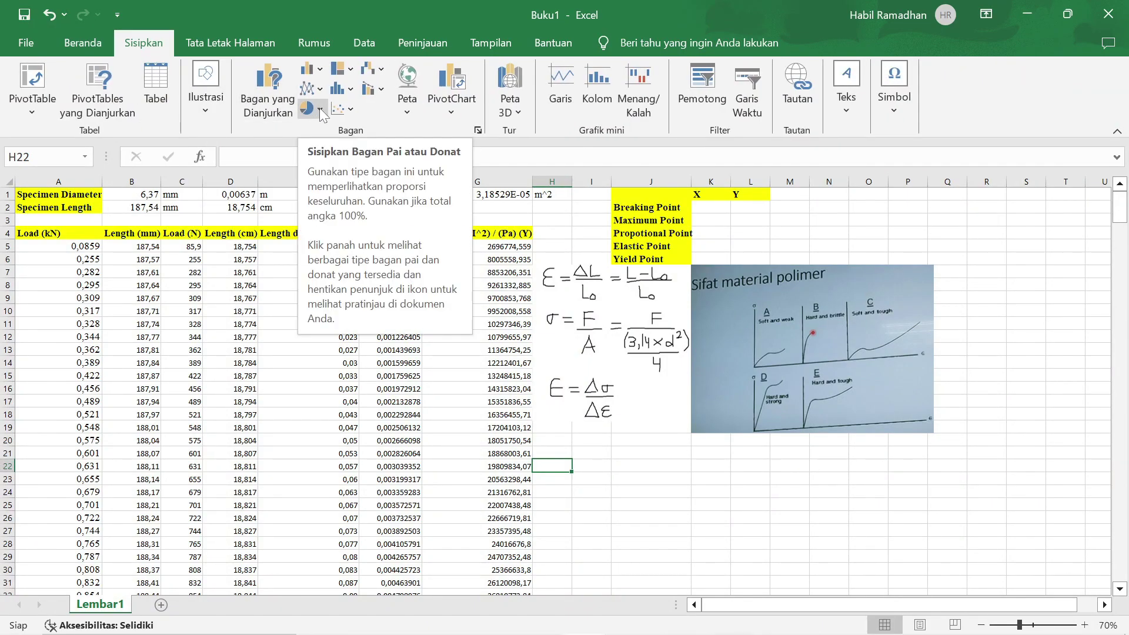
left_click(352, 109)
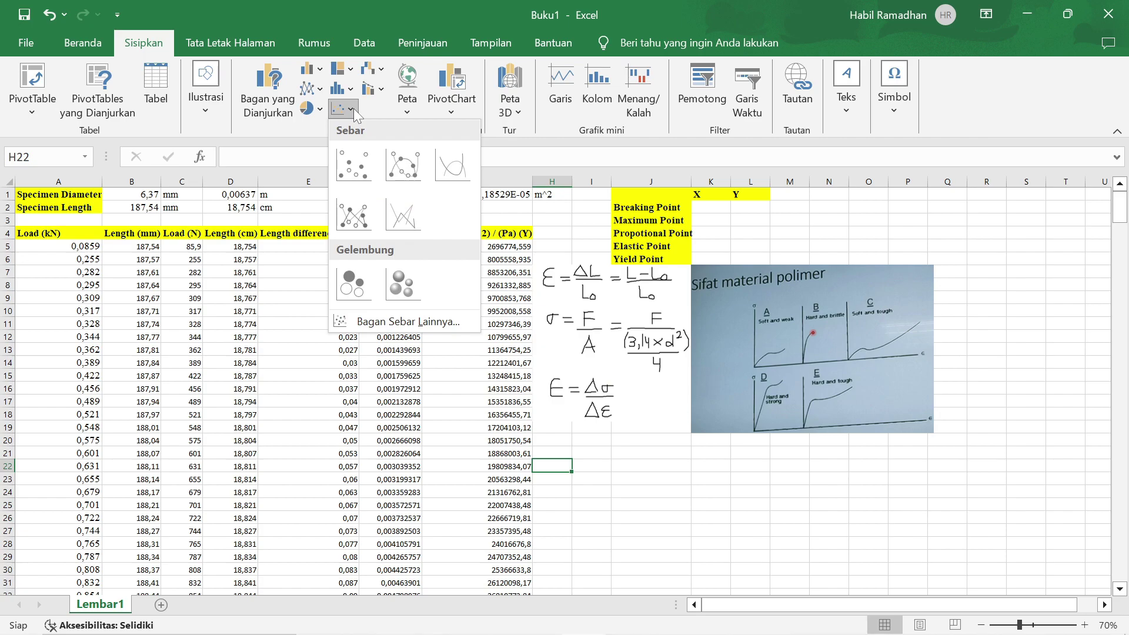
left_click(591, 479)
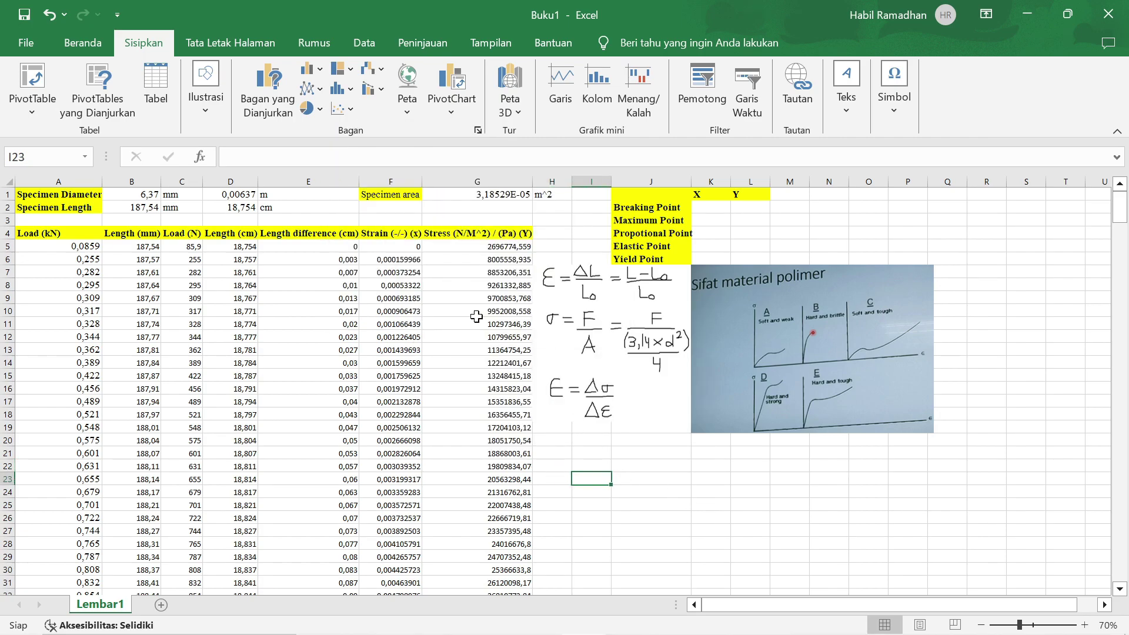
left_click(348, 112)
left_click(375, 155)
left_click_drag(643, 405, 686, 468)
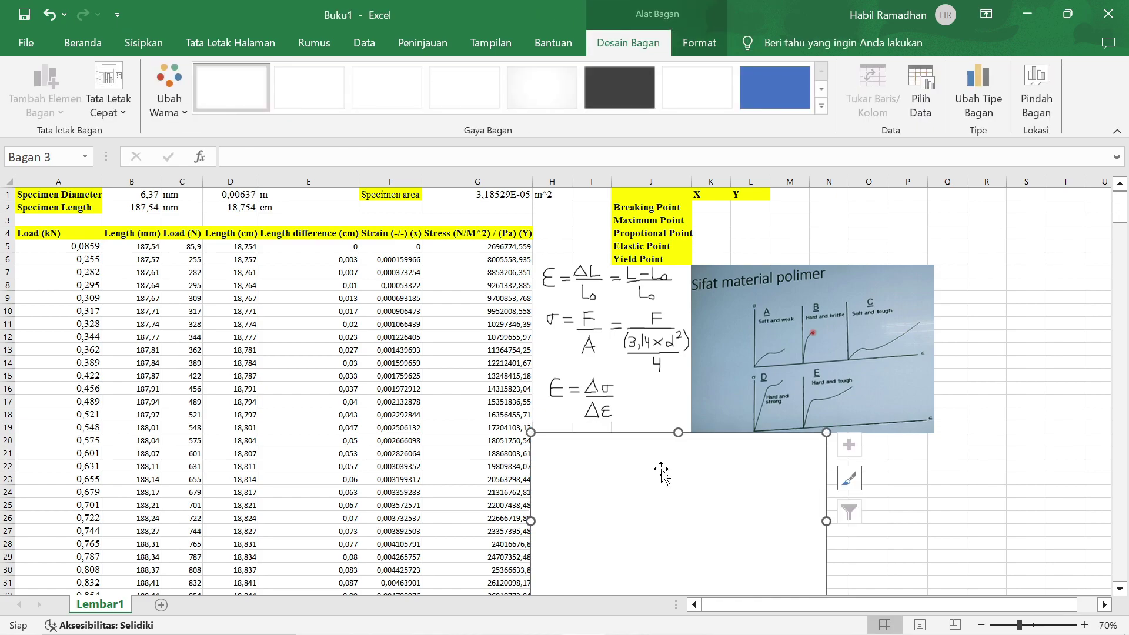
Add a data series named "Kurva Stress Vs Strain Material X" to the empty scatter chart
right_click(661, 472)
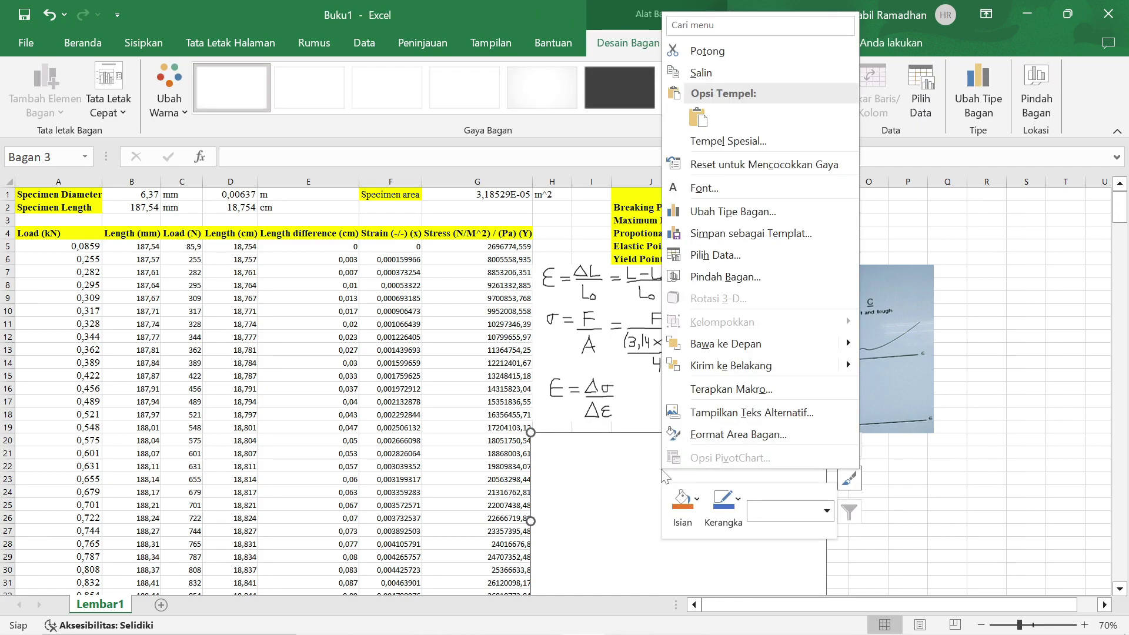
left_click(743, 260)
left_click(343, 348)
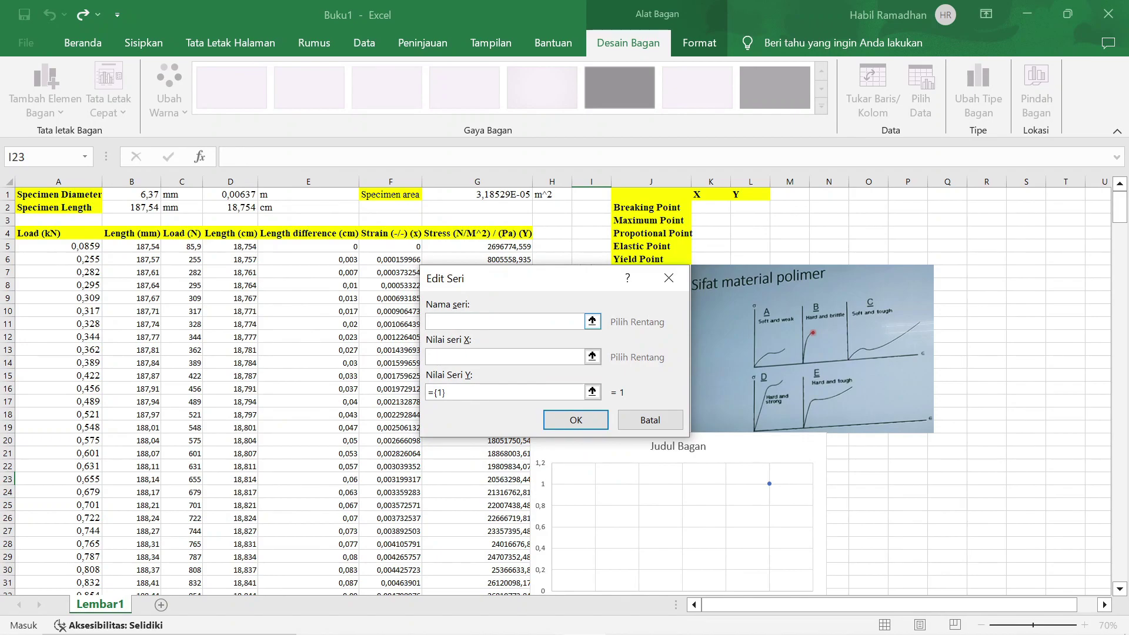
type("Ku")
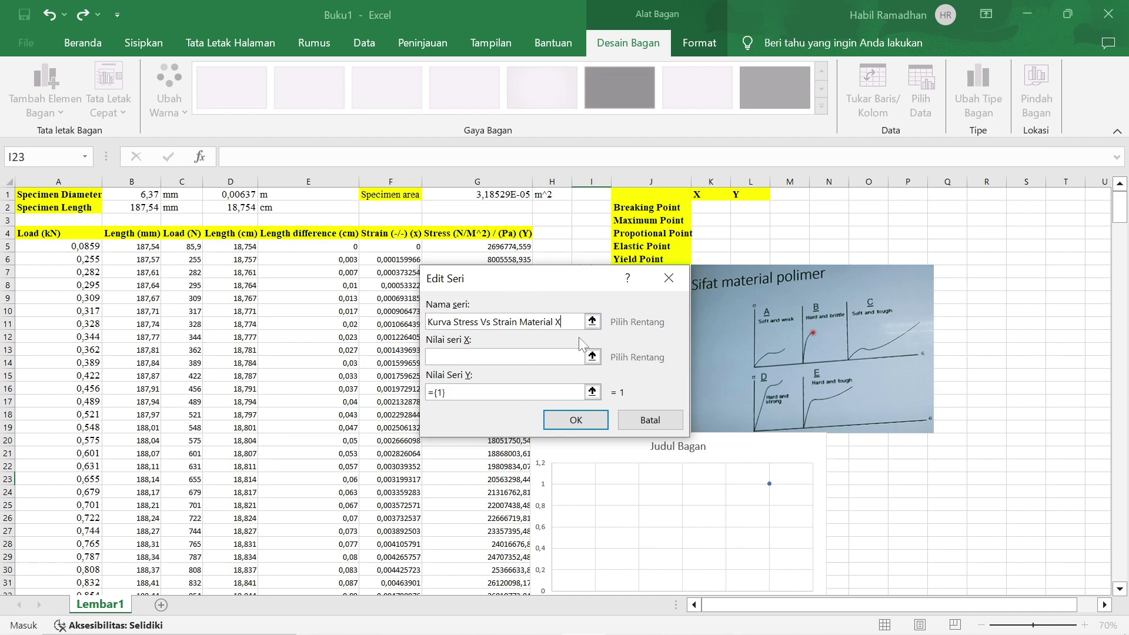
Set the series X values to the strain data in F5:F377
left_click(592, 356)
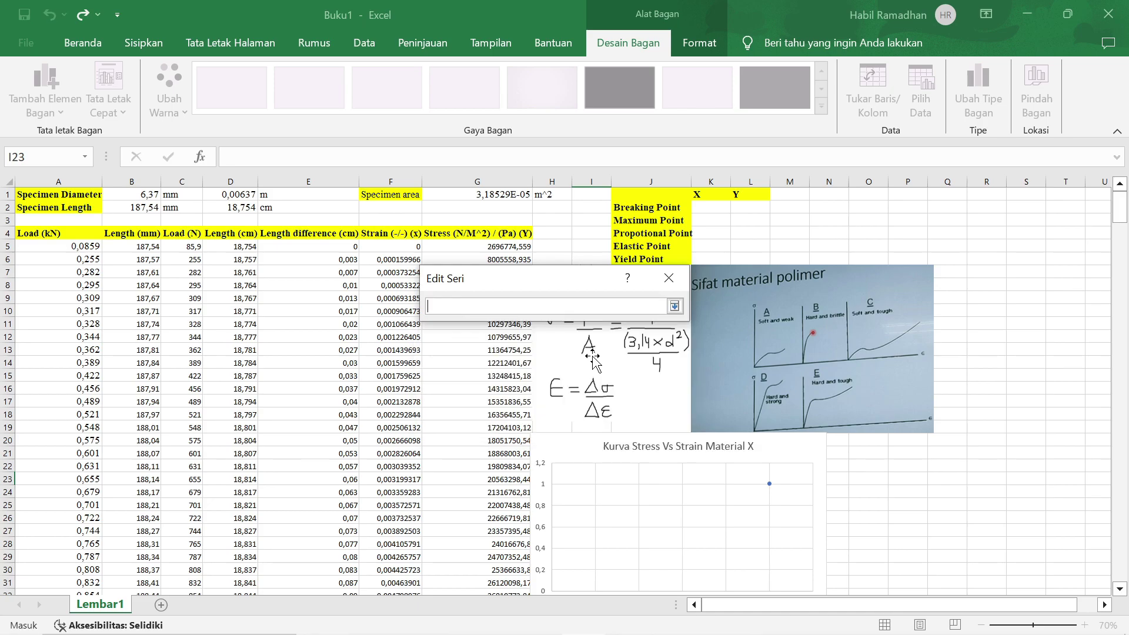
left_click(392, 247)
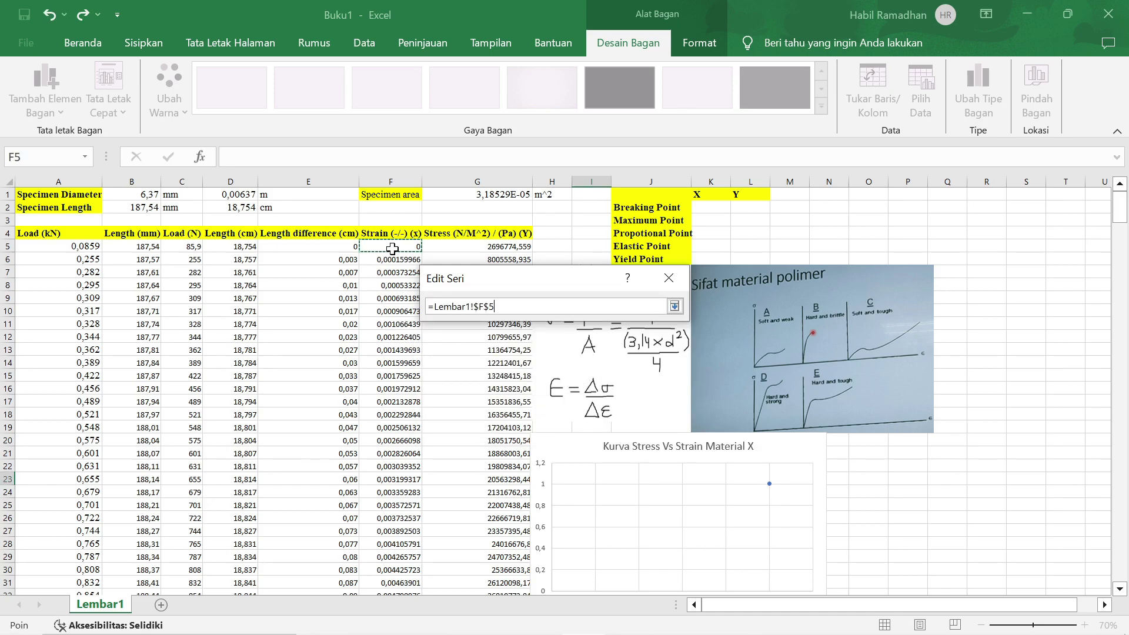
key("ctrl+shift+Down")
left_click(675, 307)
Set the series Y values to the stress data in G5:G377 and apply the chart data selection
left_click(647, 389)
left_click_drag(1128, 226, 1121, 197)
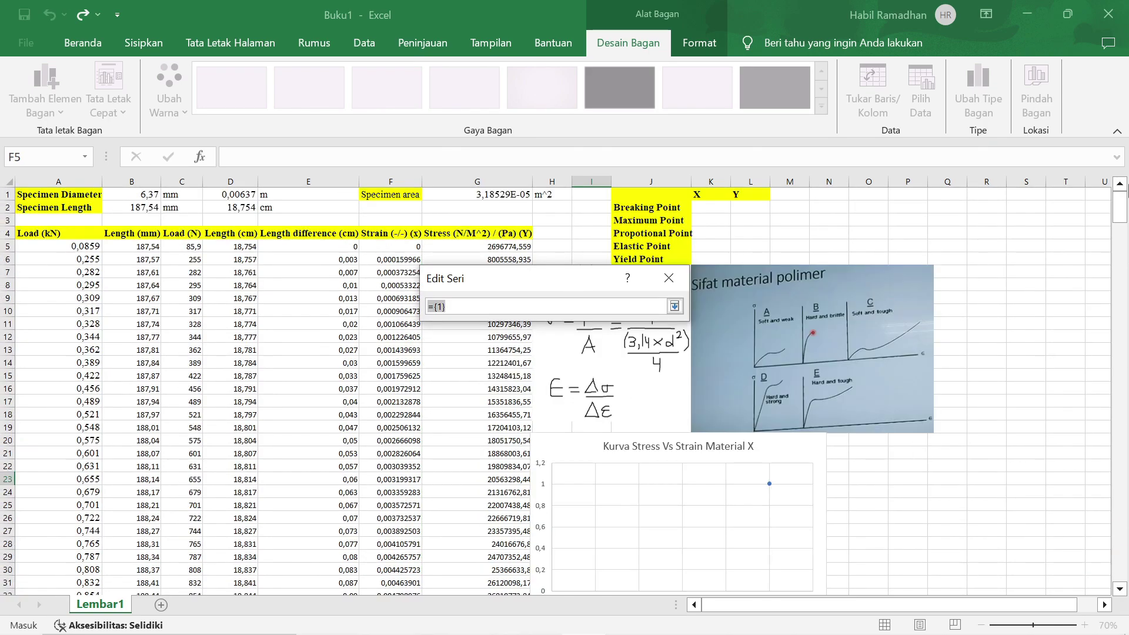
left_click(505, 250)
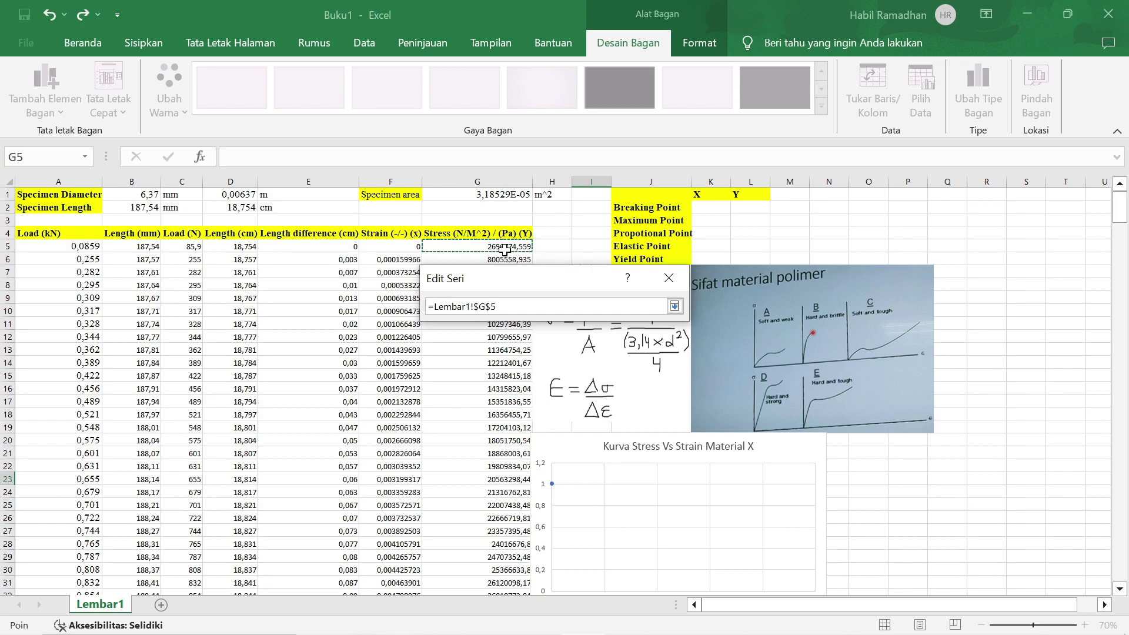
key("ctrl+shift+Down")
left_click(675, 305)
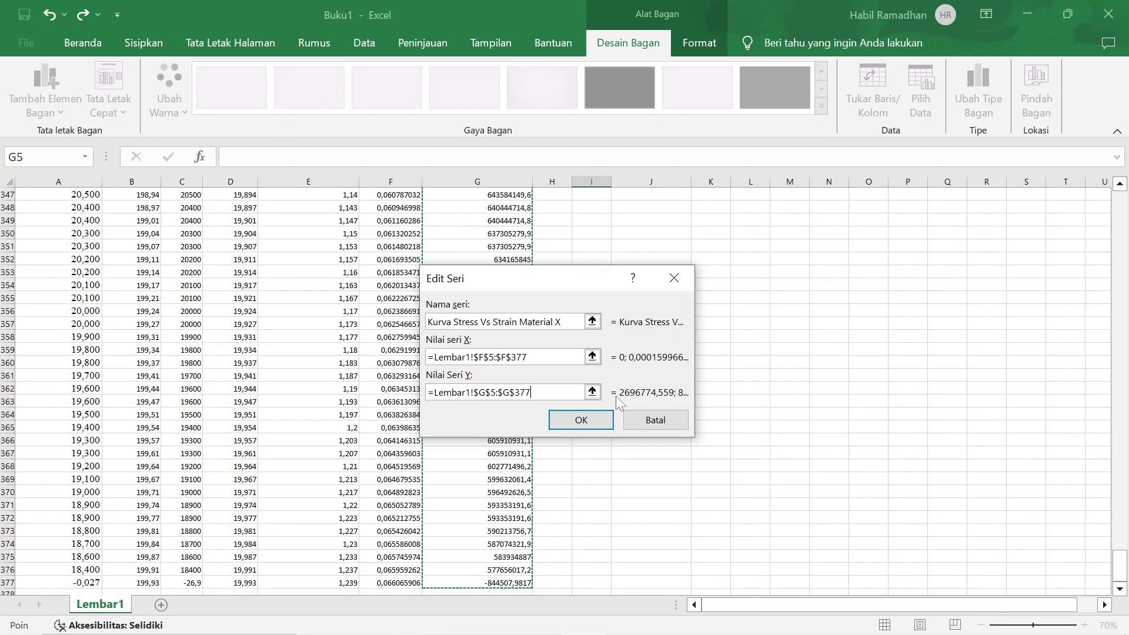
left_click(580, 418)
left_click(703, 479)
Move the stress-strain chart clear of the Stress column so that it starts near column I, below the reference pictures
left_click_drag(1120, 564, 1123, 199)
scroll(940, 464, "up", 2, "ctrl")
left_click(1081, 347)
left_click_drag(938, 601, 1024, 598)
scroll(970, 538, "down", 1)
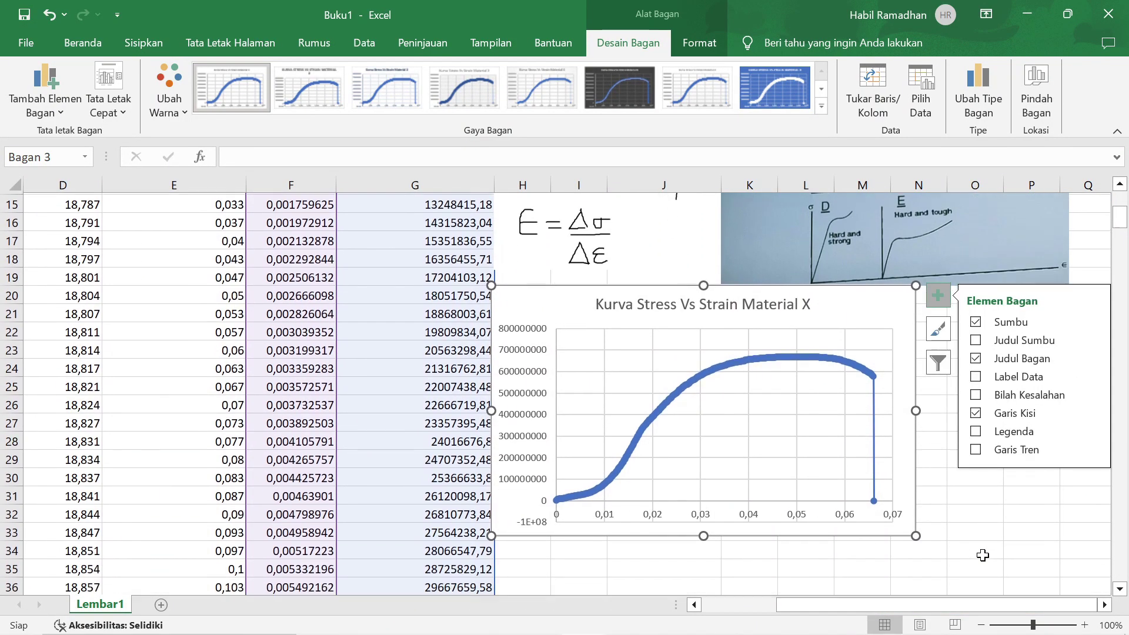
left_click(975, 548)
scroll(960, 472, "up", 1)
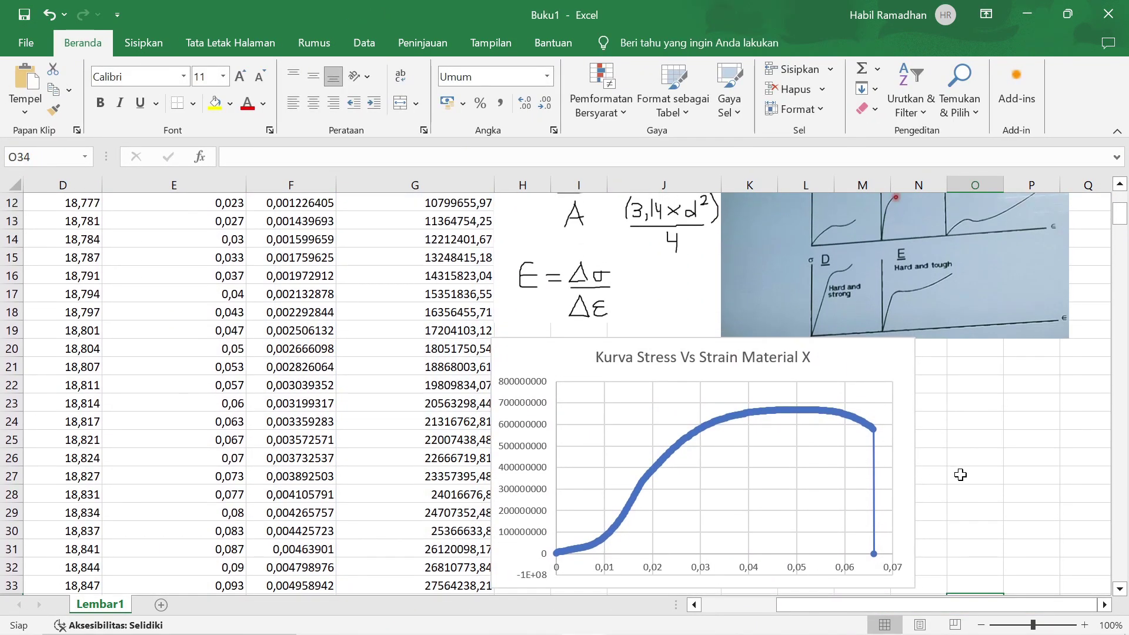
scroll(961, 471, "down", 1, "ctrl")
left_click_drag(965, 605, 988, 605)
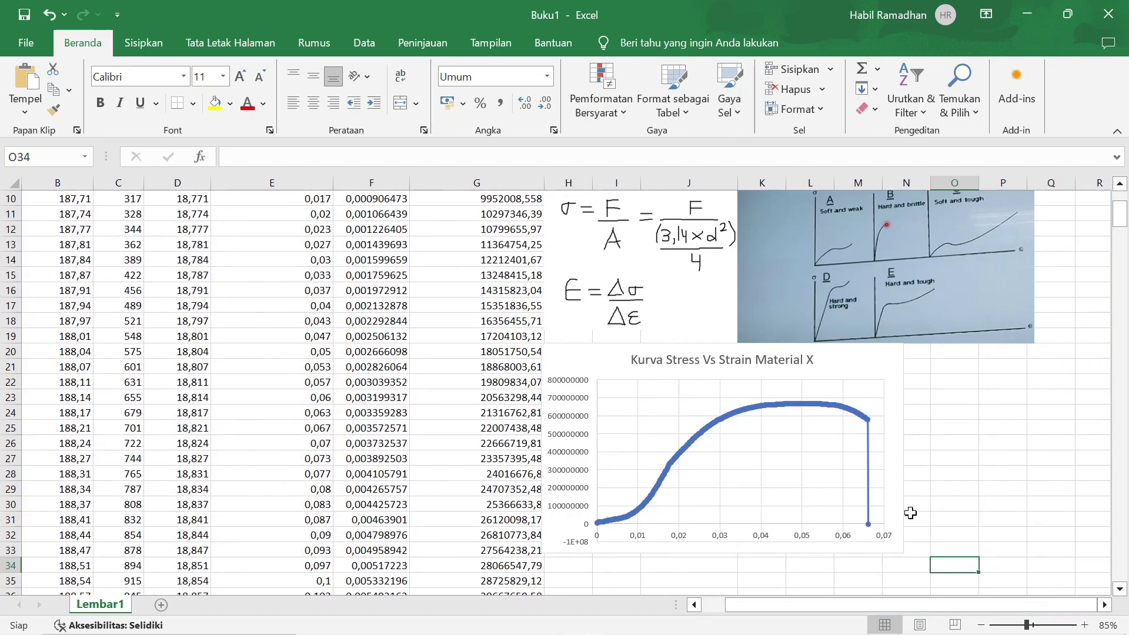
left_click_drag(859, 369, 929, 370)
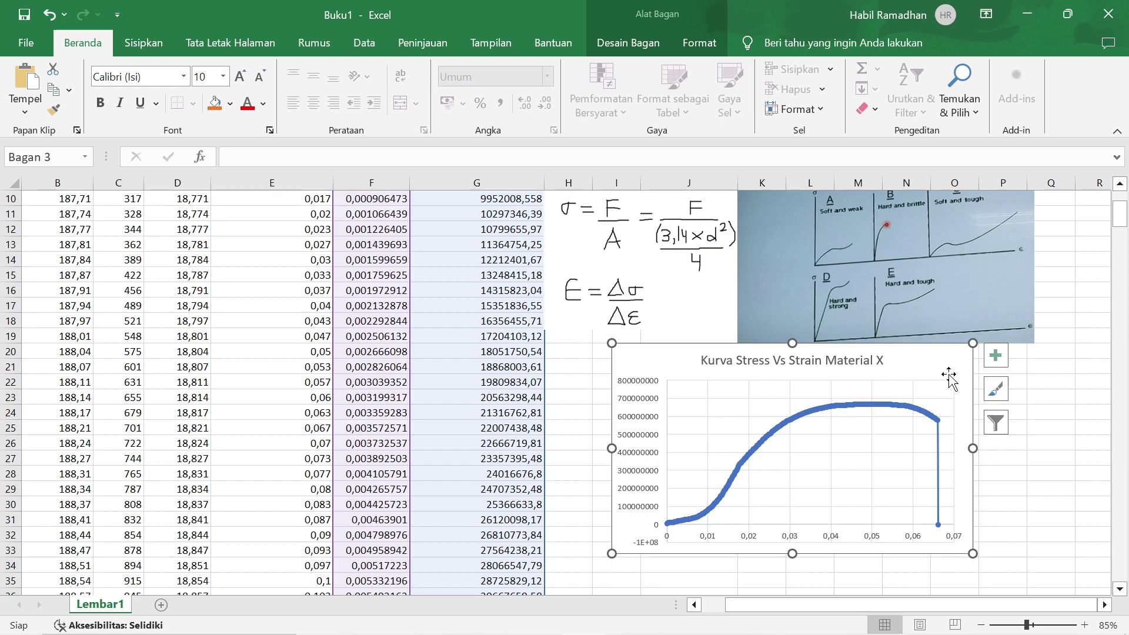
Compare the shape of the stress-strain curve with the polymer types A to E in the reference picture
double_click(967, 271)
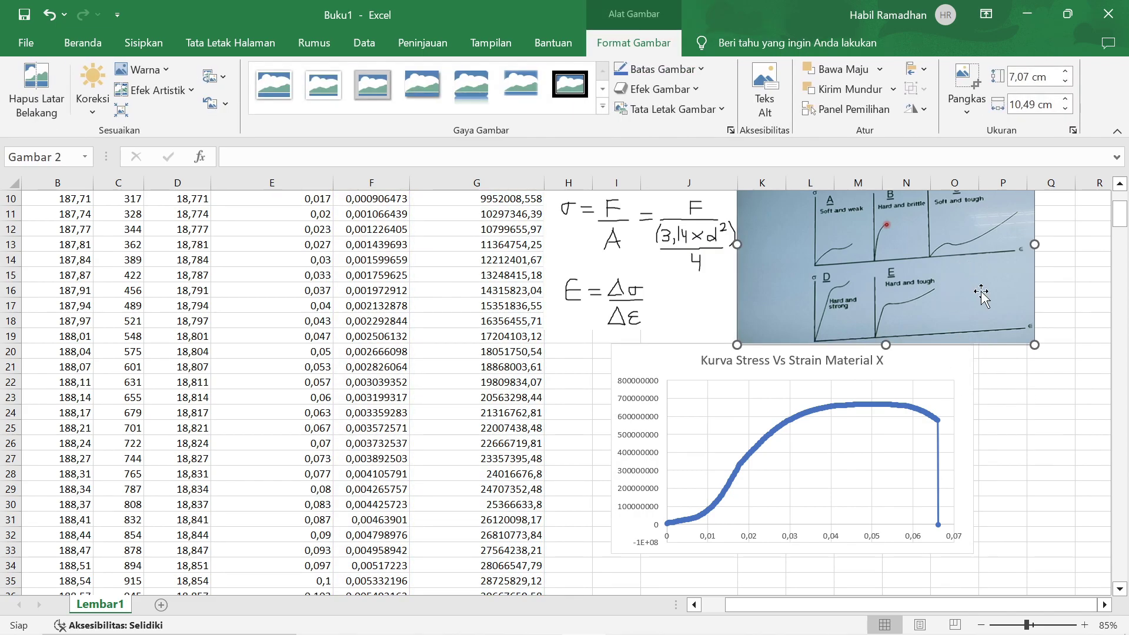
scroll(981, 292, "up", 1)
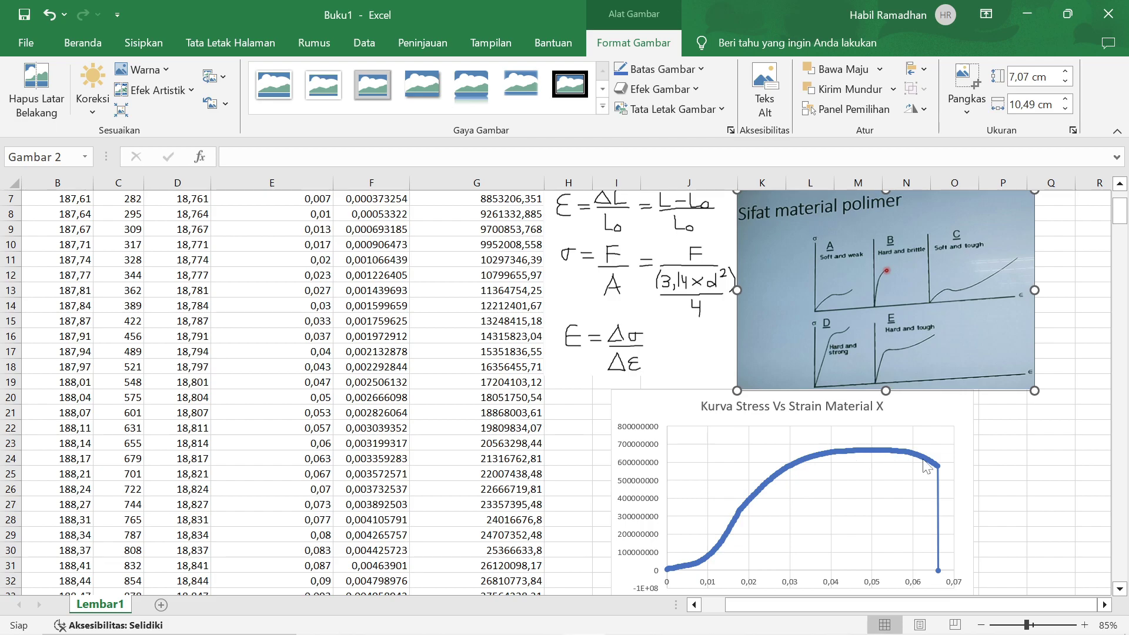
mouse_move(938, 466)
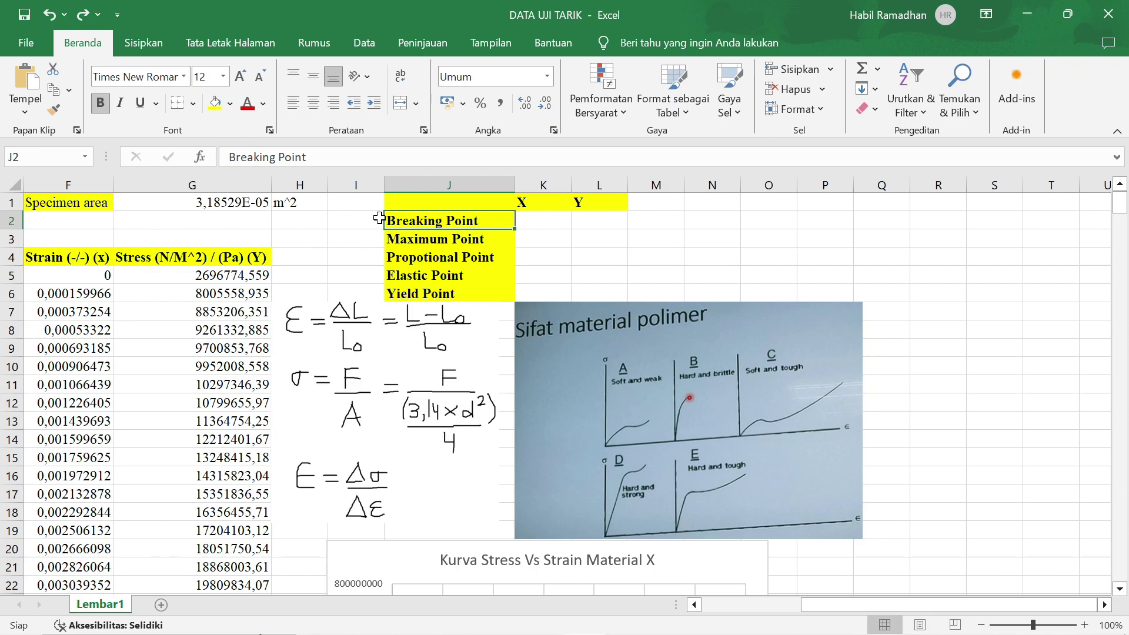
Review the point labels from Breaking Point to Yield Point in J2:J6, then select the stress-strain chart for examination
key("Down")
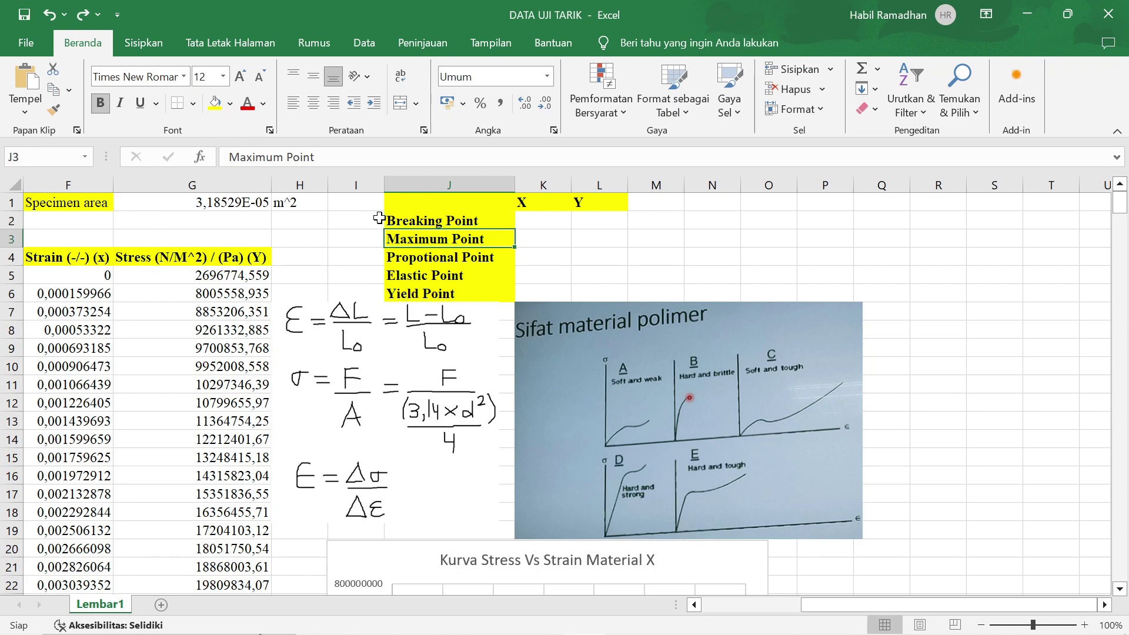
key("Down")
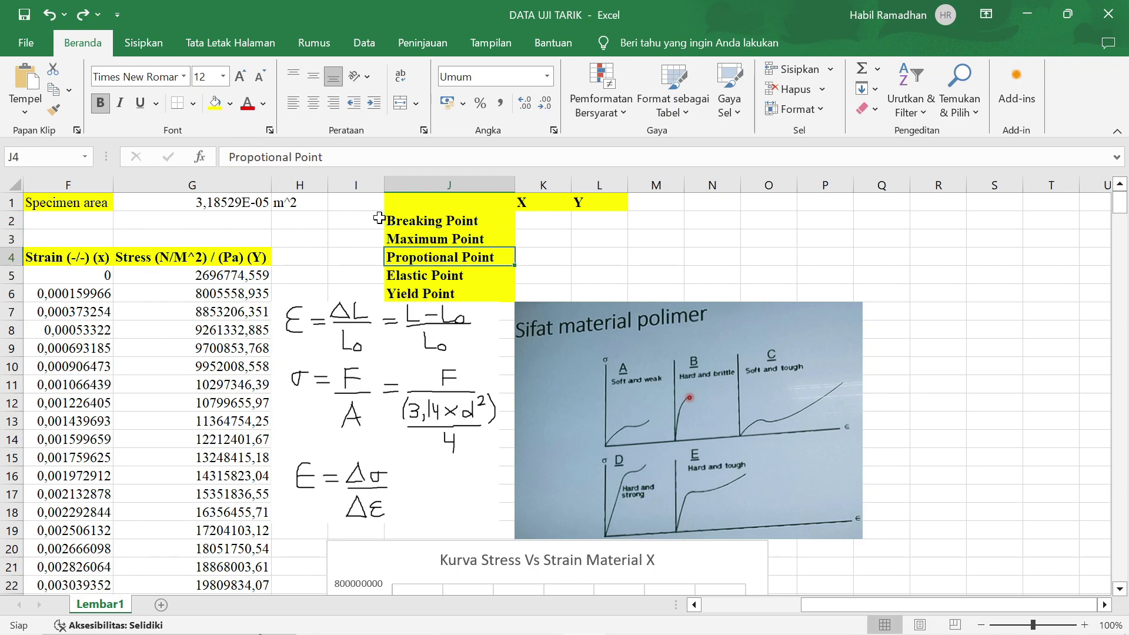
key("Down")
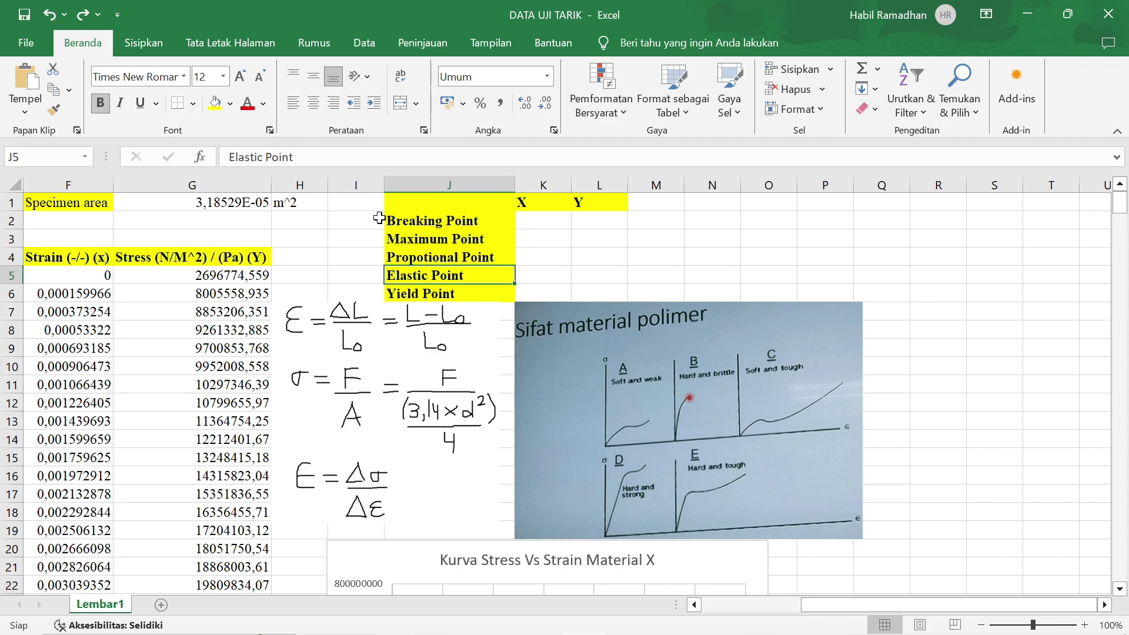
key("Down")
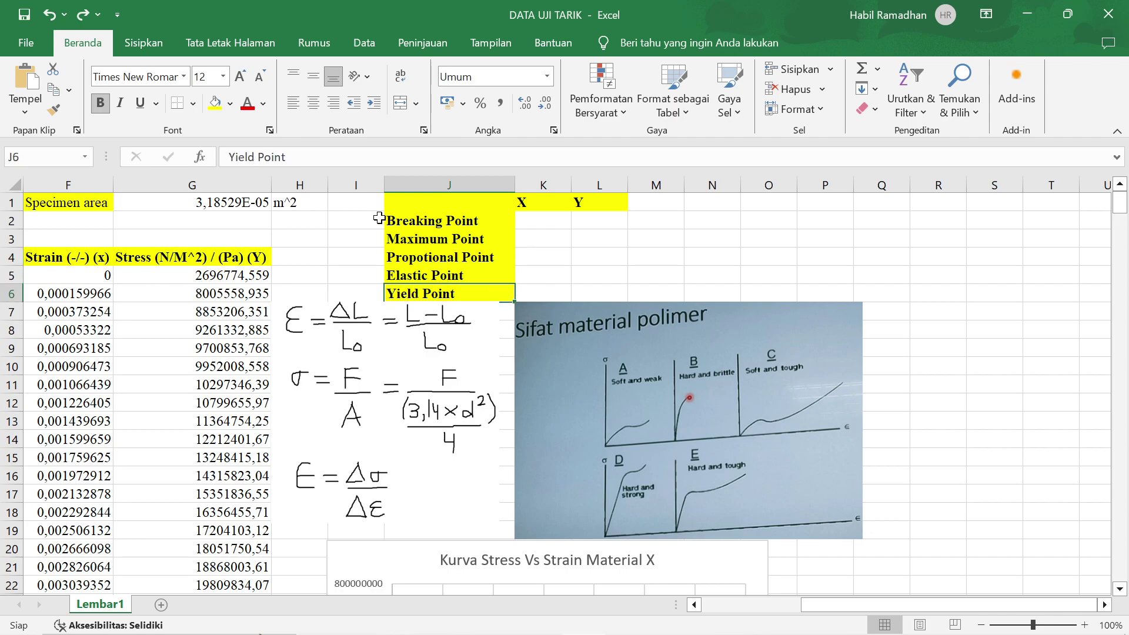
key("Up")
key("Up")
key("Up")
key("Up")
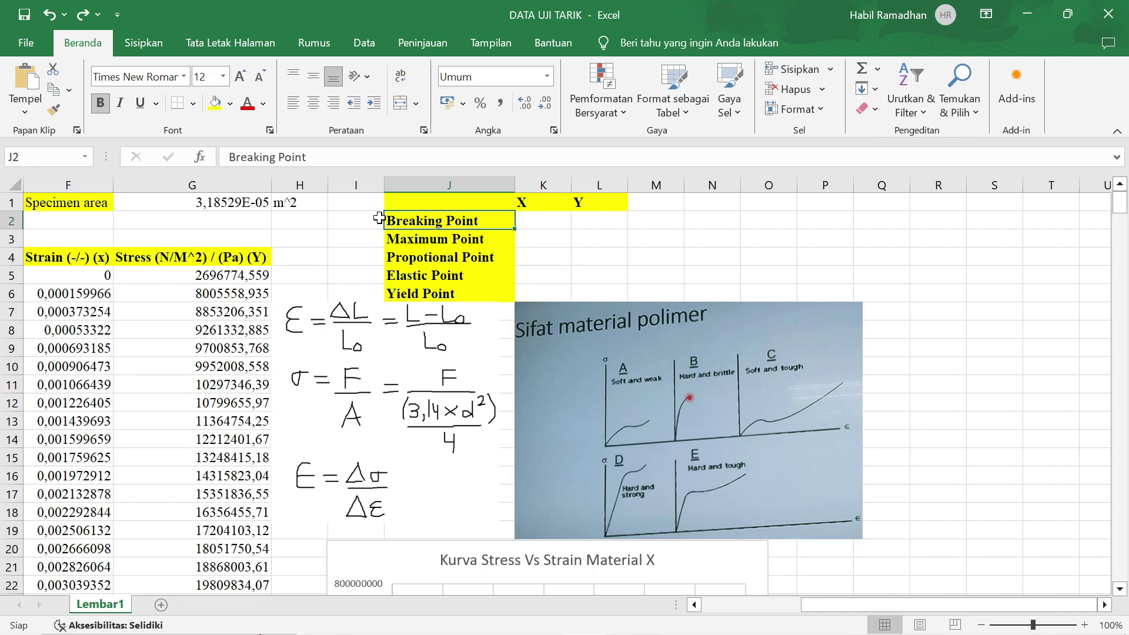
scroll(379, 218, "down", 4)
left_click(393, 340)
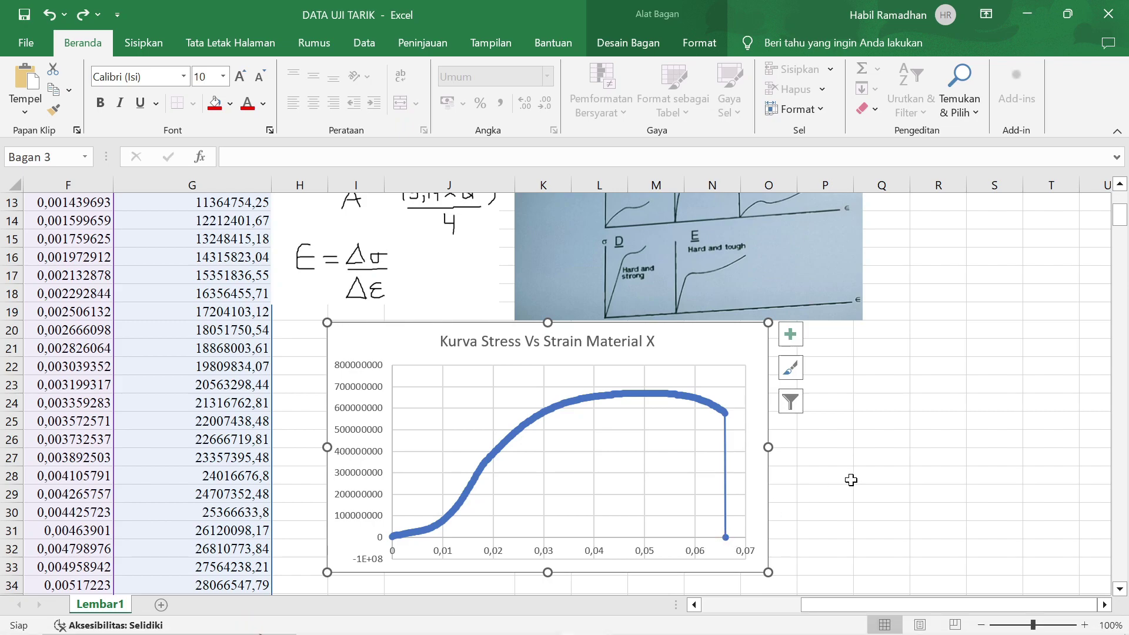
Highlight the strain and stress cells F376:G376, just before the final data row, with a yellow fill
left_click_drag(1120, 215, 1118, 580)
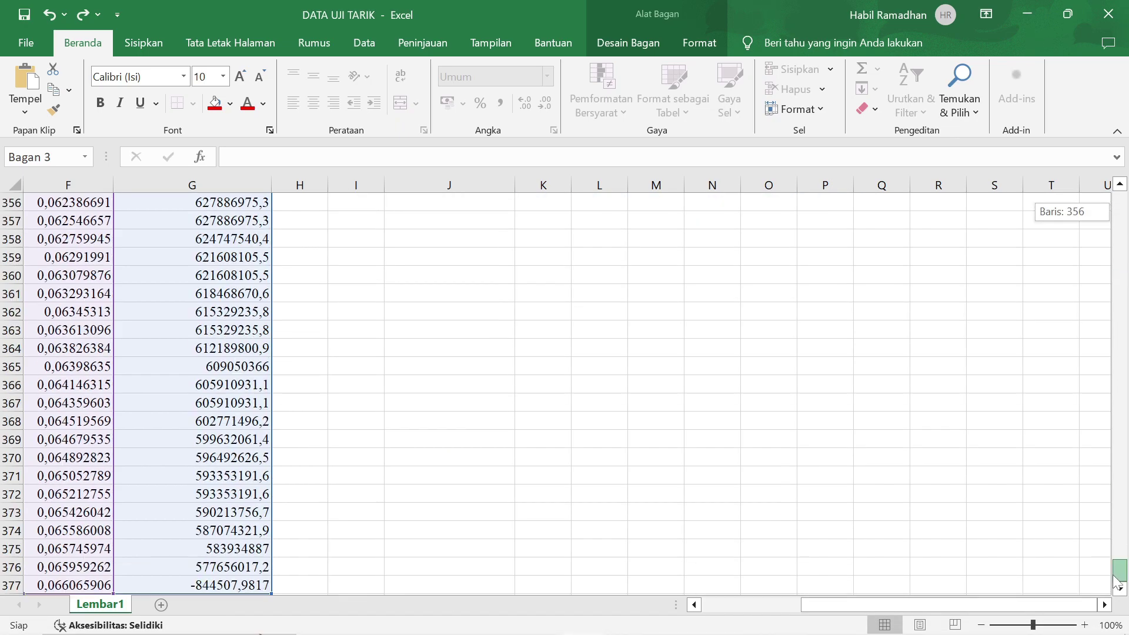
scroll(396, 487, "down", 1)
left_click_drag(816, 606, 784, 606)
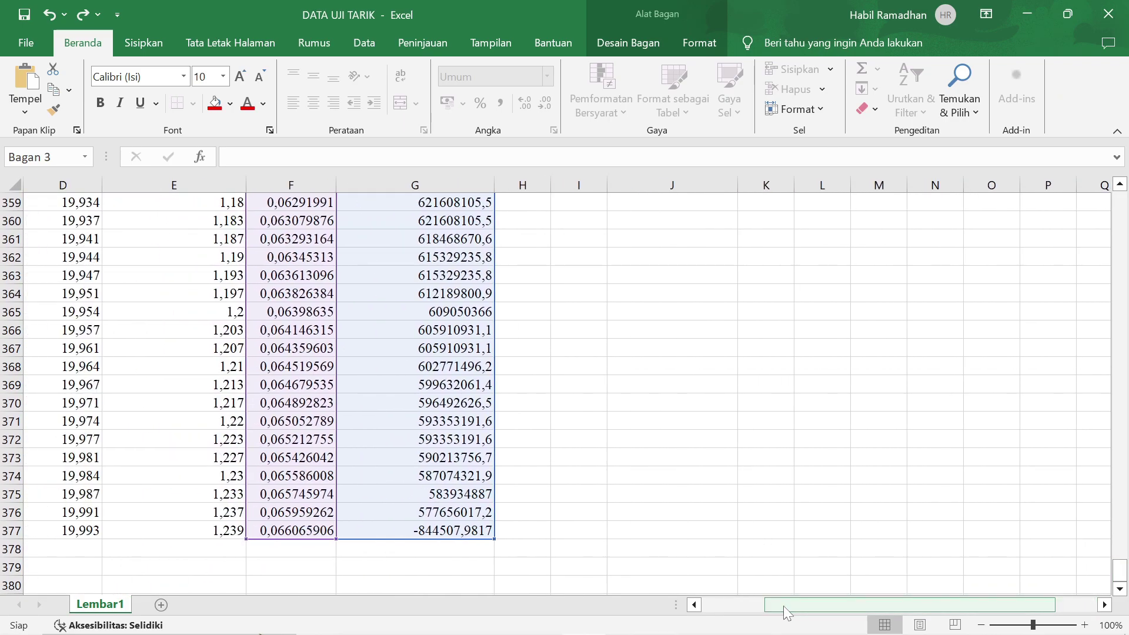
left_click(420, 545)
left_click_drag(288, 511, 365, 510)
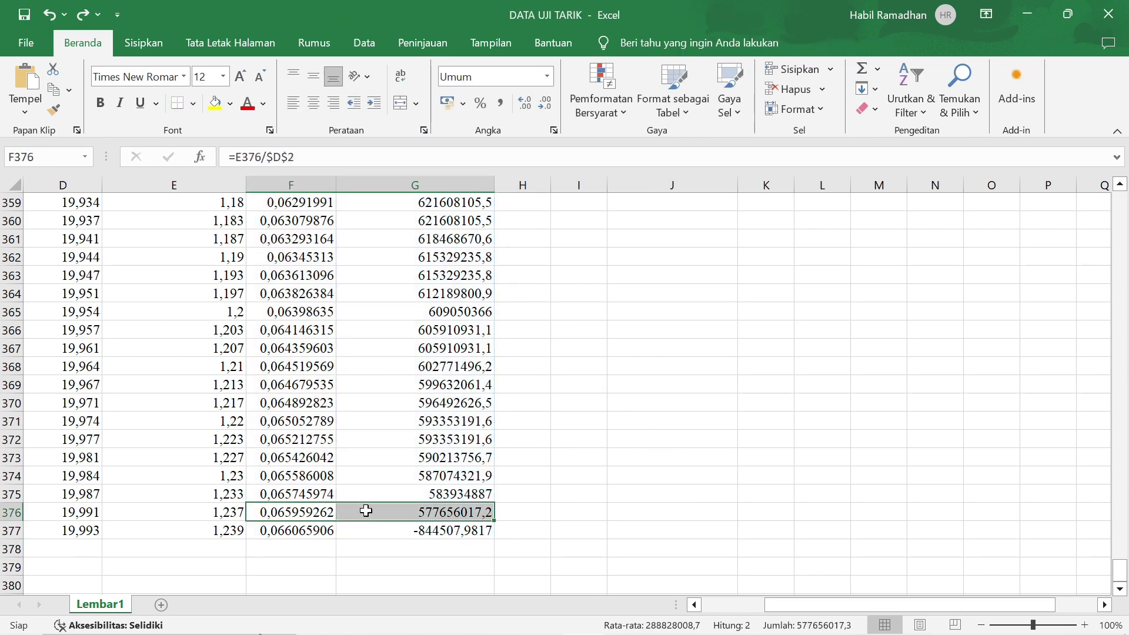
left_click(215, 103)
Copy the highlighted breaking-point strain and stress from F376:G376 and paste them as values only into K2:L2
key("ctrl+c")
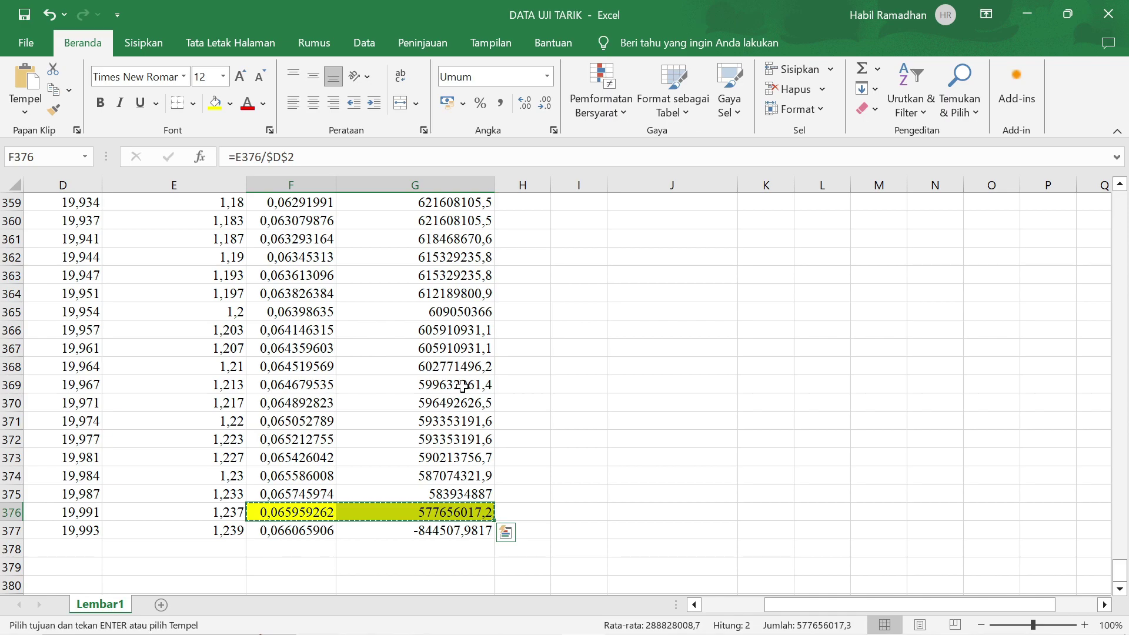
left_click_drag(1120, 570, 1121, 203)
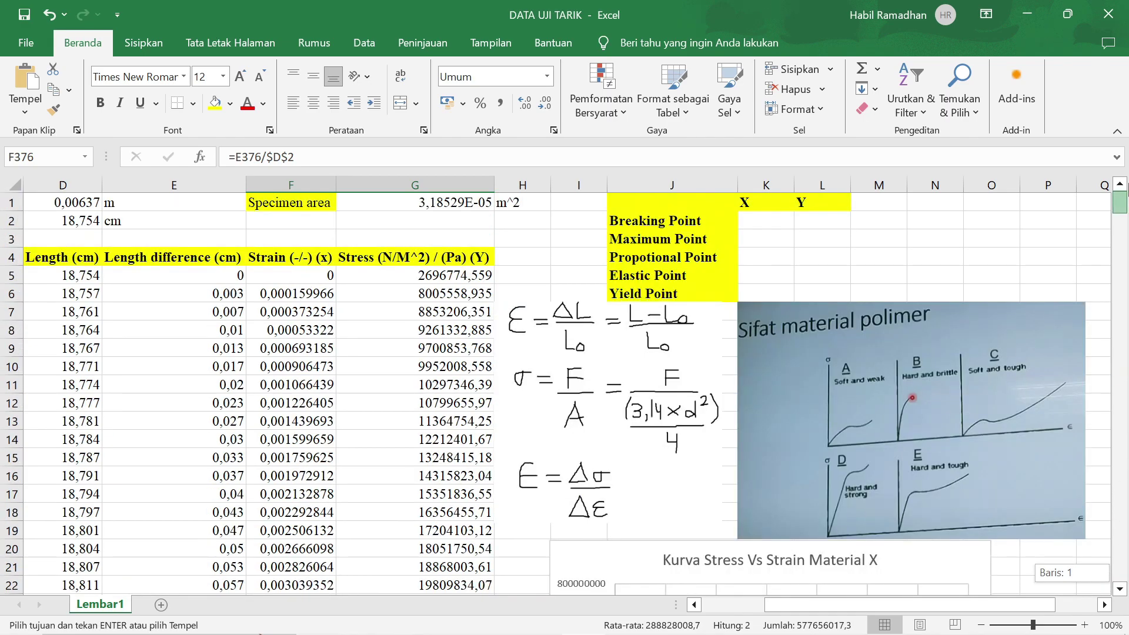
left_click(775, 227)
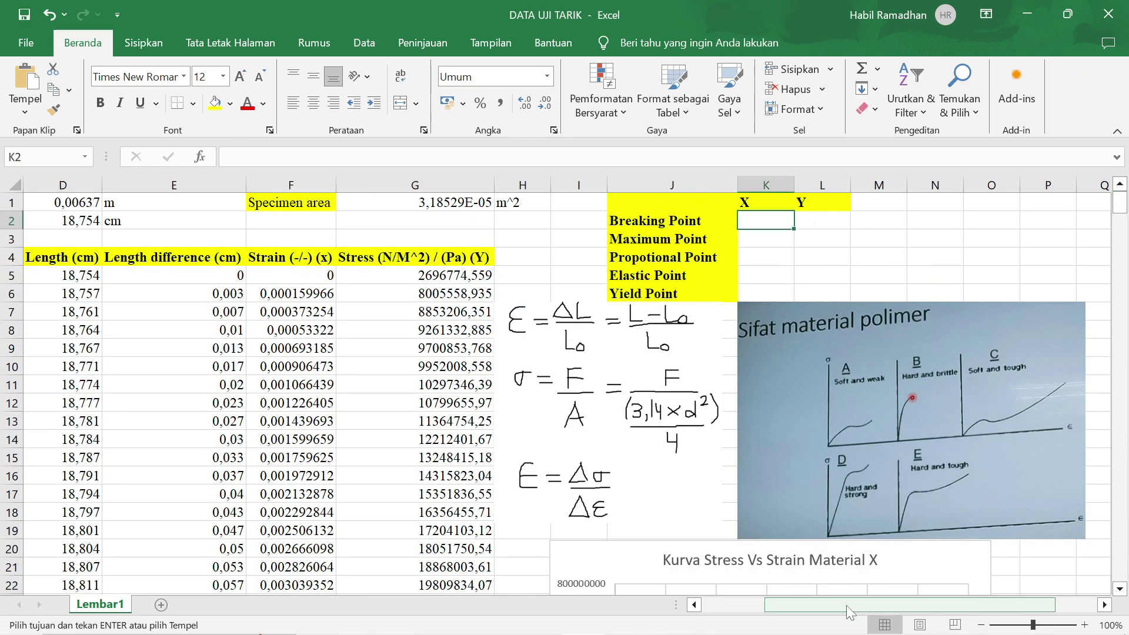
left_click_drag(845, 605, 870, 606)
left_click_drag(680, 221, 724, 224)
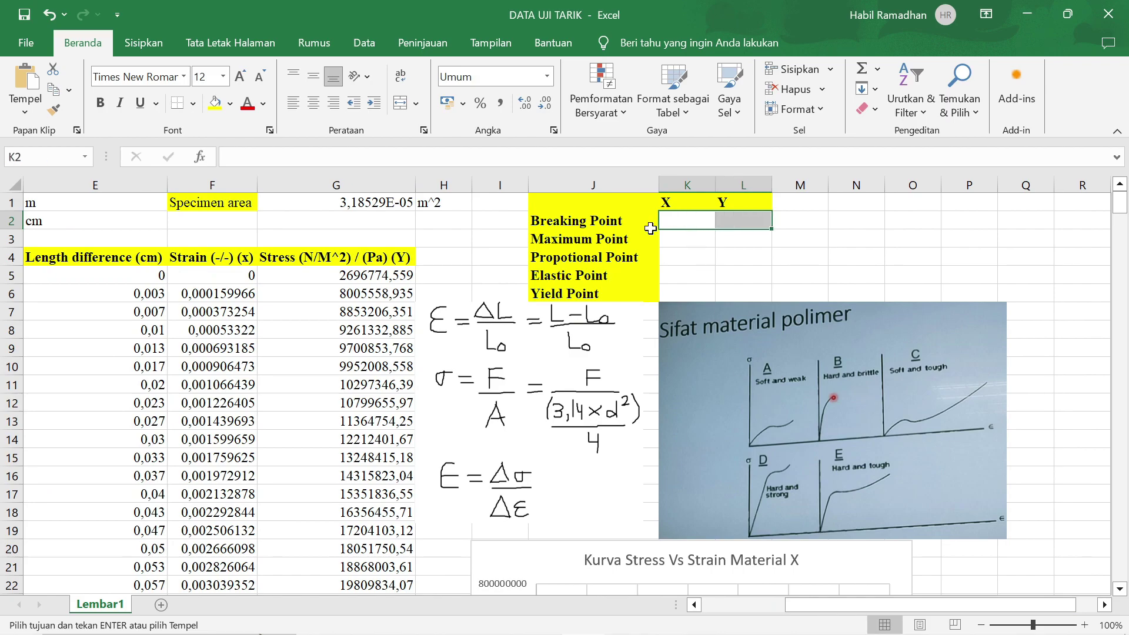
left_click(26, 112)
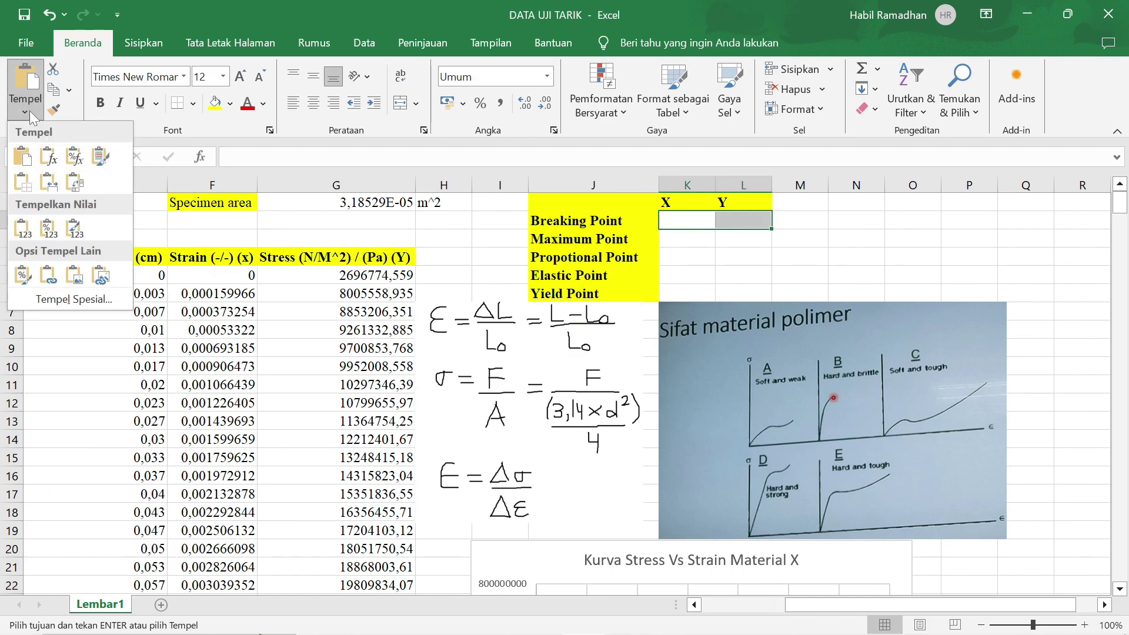
left_click(22, 228)
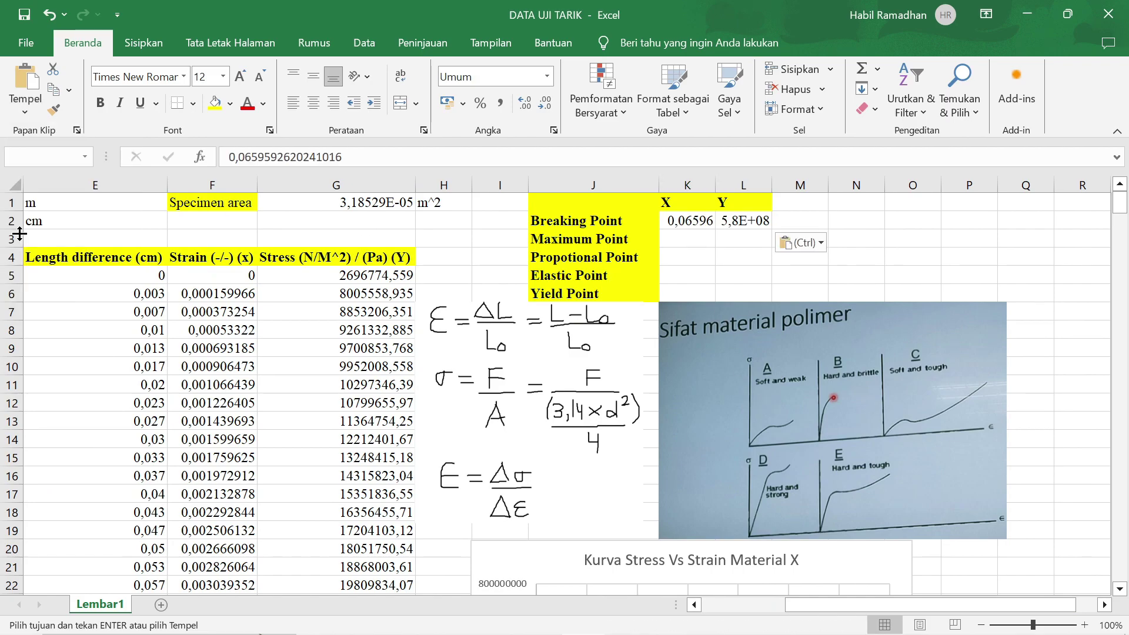
Autofit the widths of columns K and L to show the full Breaking Point X and Y values
double_click(719, 184)
double_click(799, 185)
left_click(806, 240)
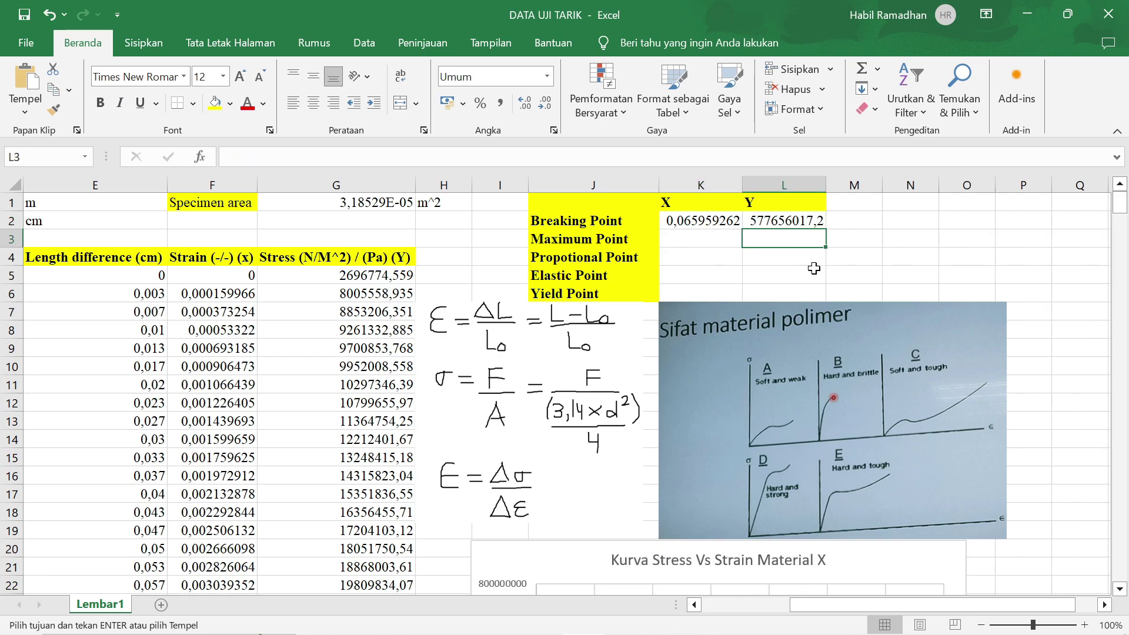
scroll(824, 280, "down", 1)
scroll(824, 280, "up", 1)
left_click(773, 224)
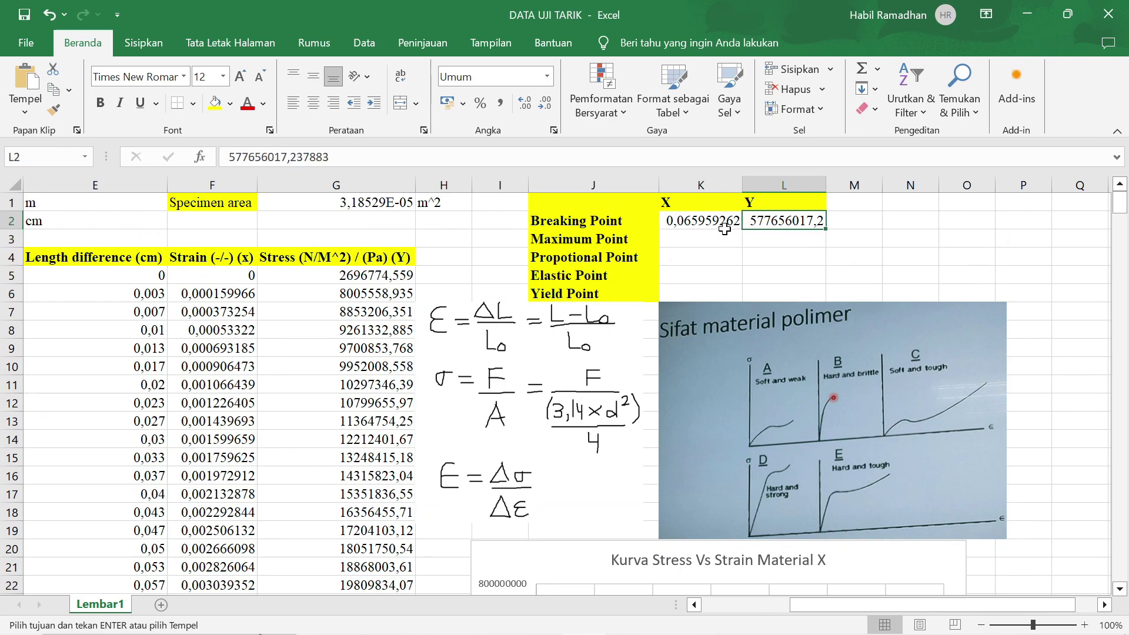
Fill the single data point where the stress-strain curve breaks, before its vertical drop, with red
scroll(774, 270, "down", 5)
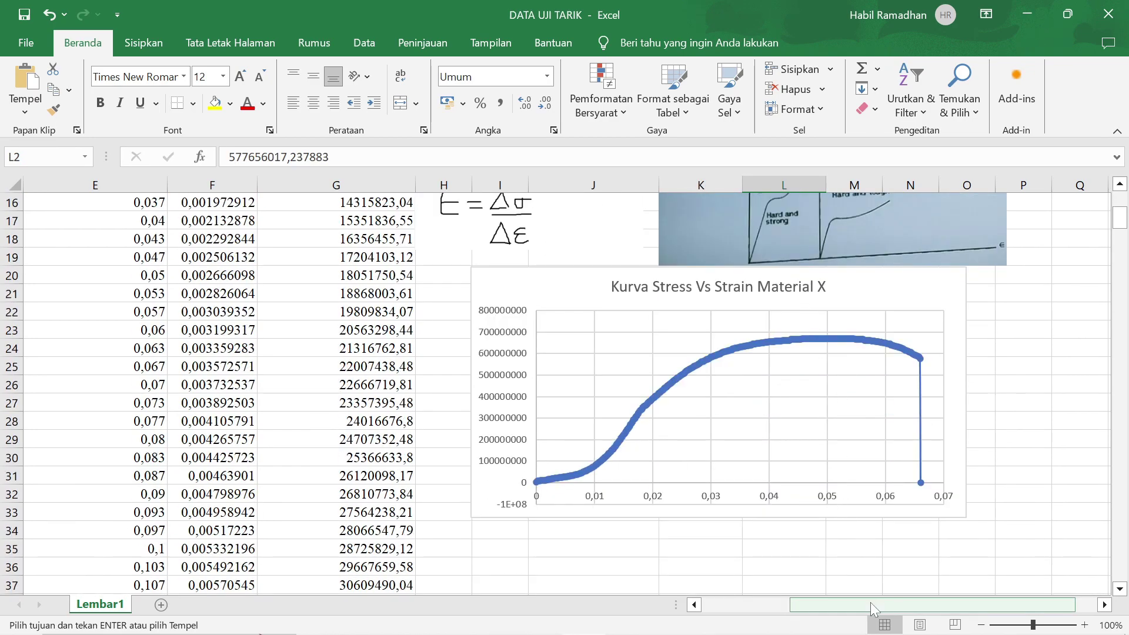
scroll(836, 506, "right", 2)
left_click(778, 362)
left_click(776, 359)
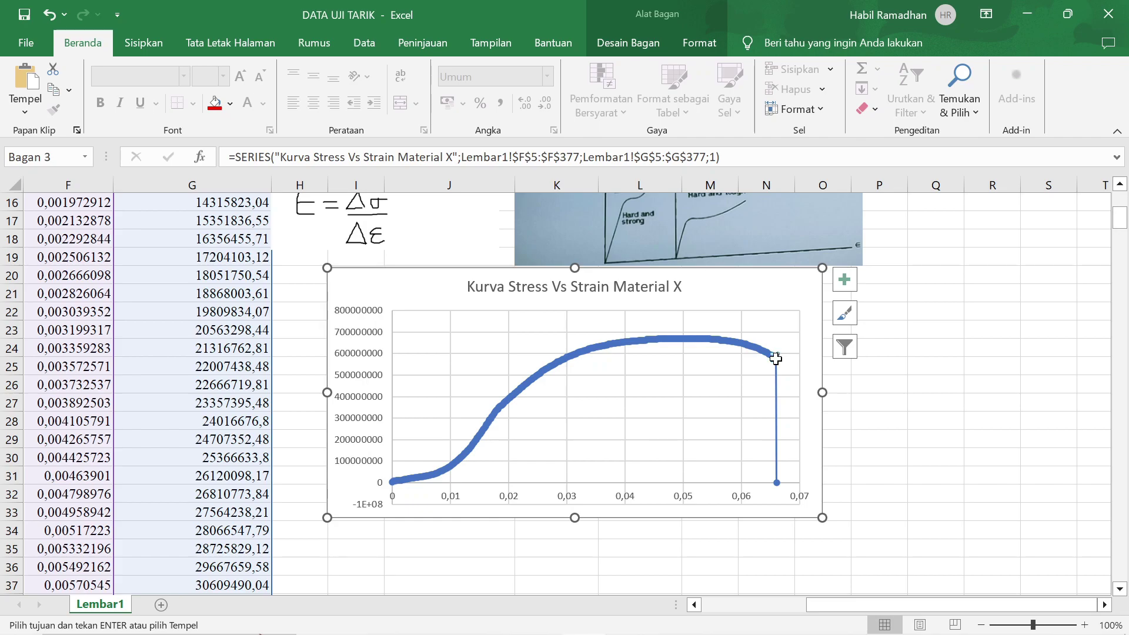
right_click(778, 361)
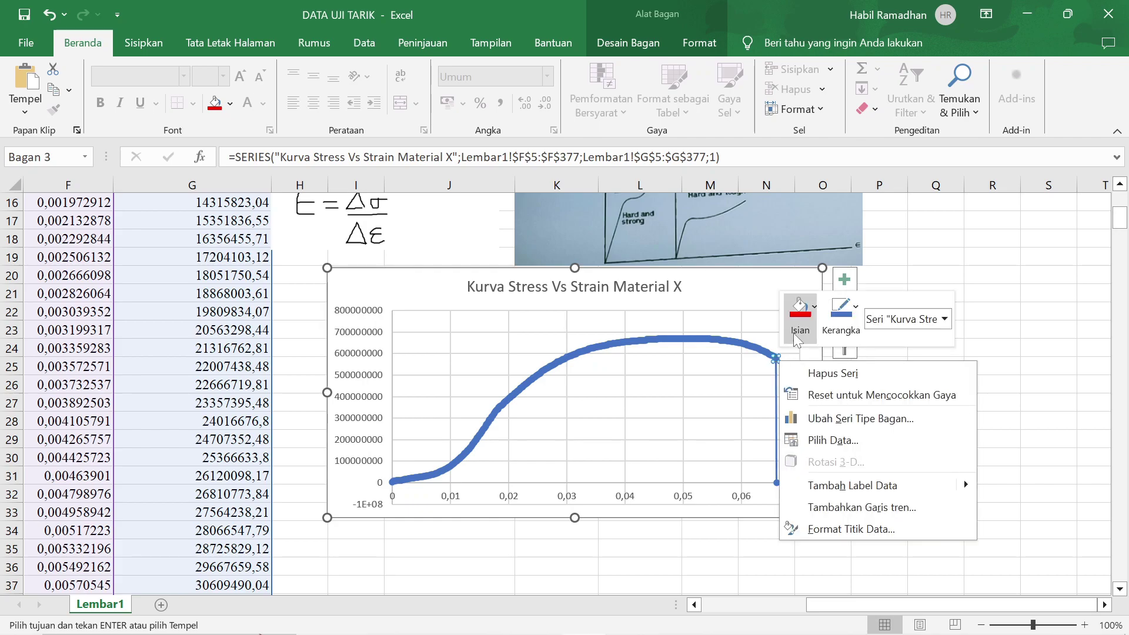
left_click(801, 311)
left_click(821, 496)
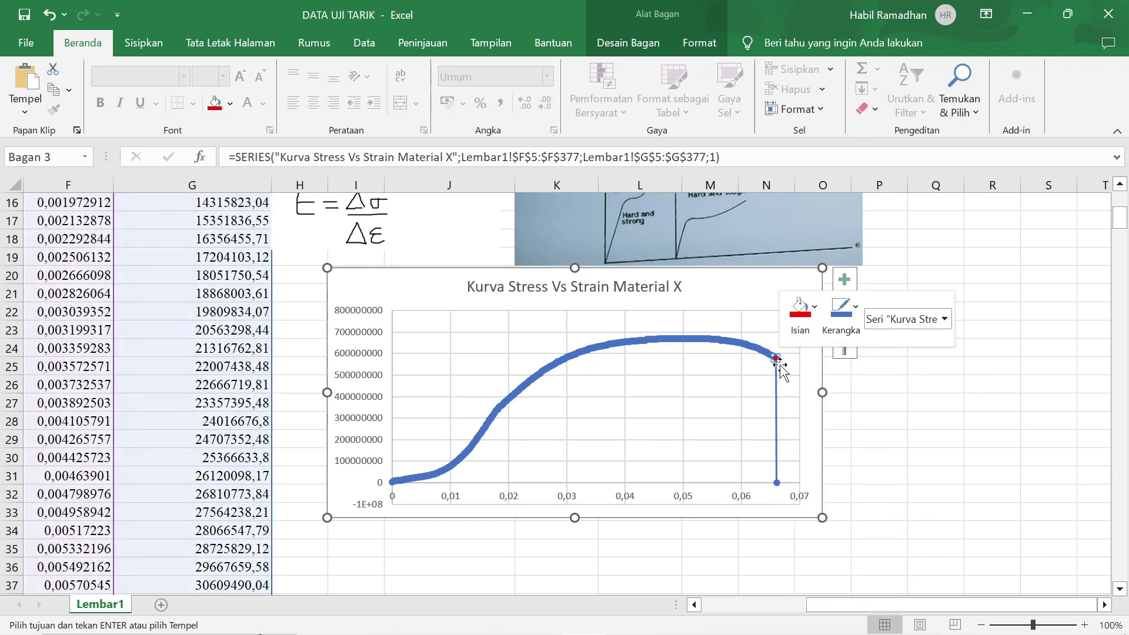
Add a data label to the red breaking point and place it inside the plot, below the end of the curve
right_click(777, 359)
left_click(841, 484)
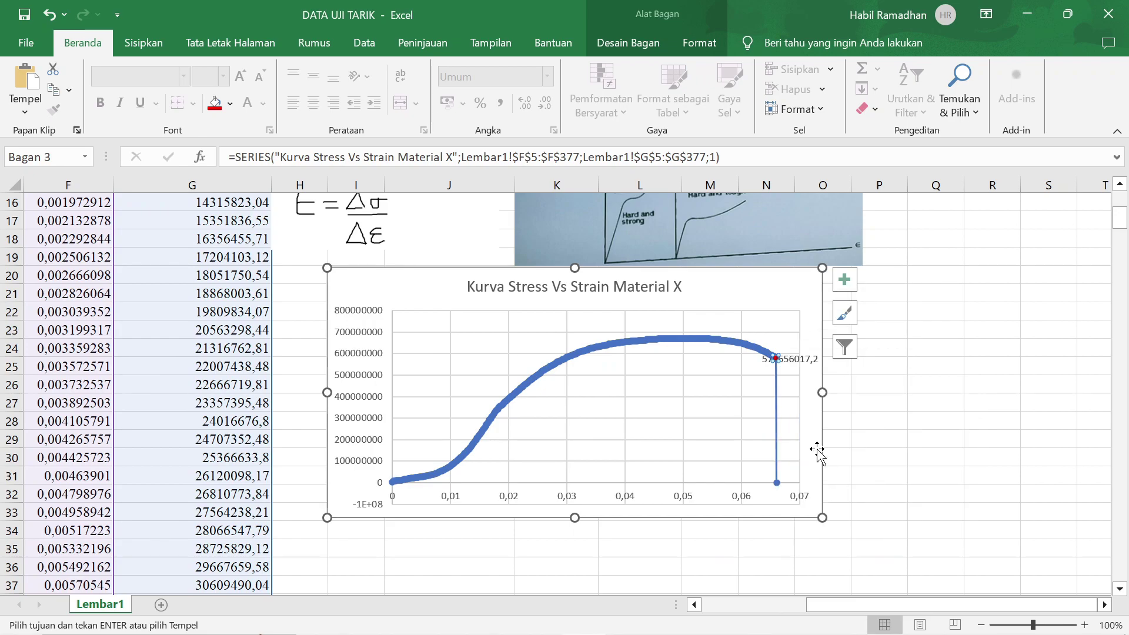
left_click(789, 359)
left_click_drag(788, 359, 738, 377)
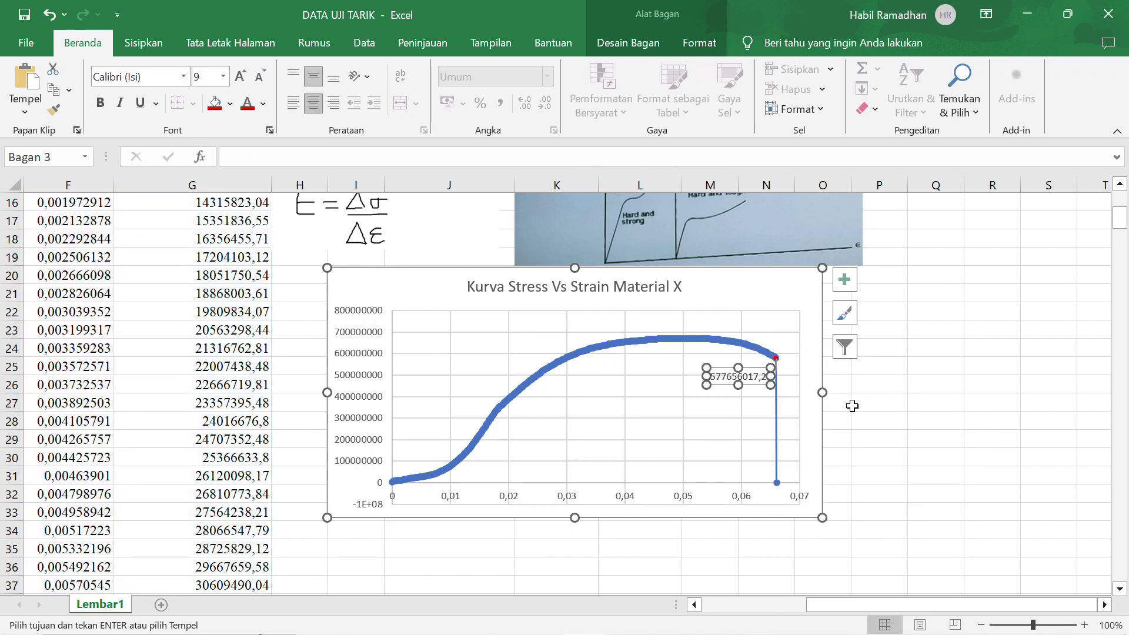
left_click(882, 422)
Calculate the maximum stress in N3 with the formula =MAX(G5:G377)
scroll(875, 442, "up", 1)
left_click_drag(929, 606, 944, 605)
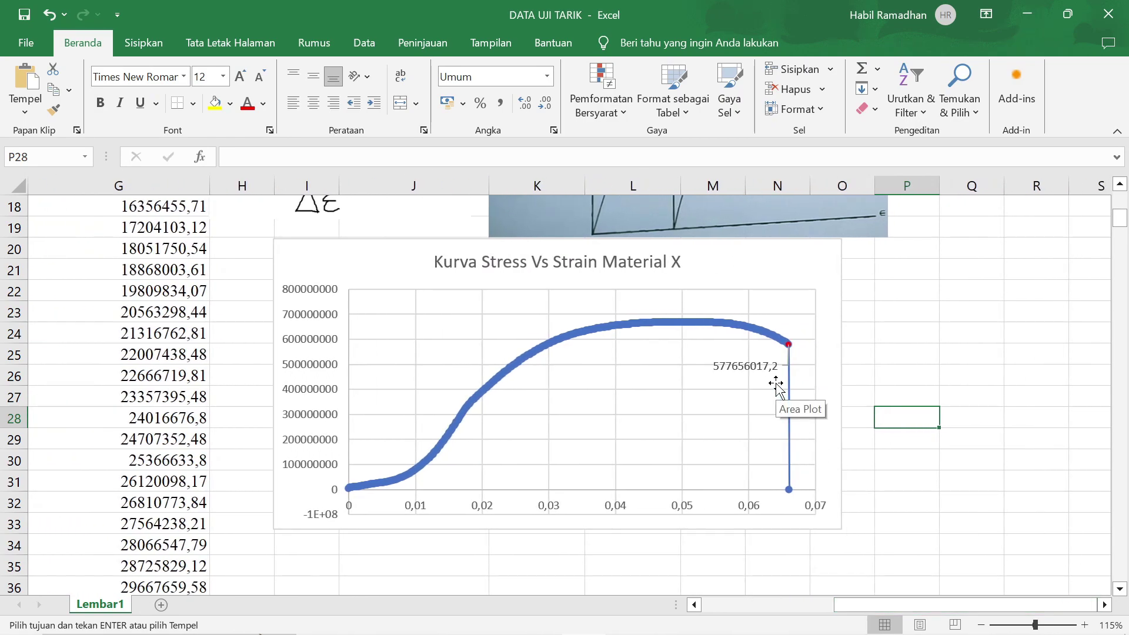
scroll(777, 385, "up", 6)
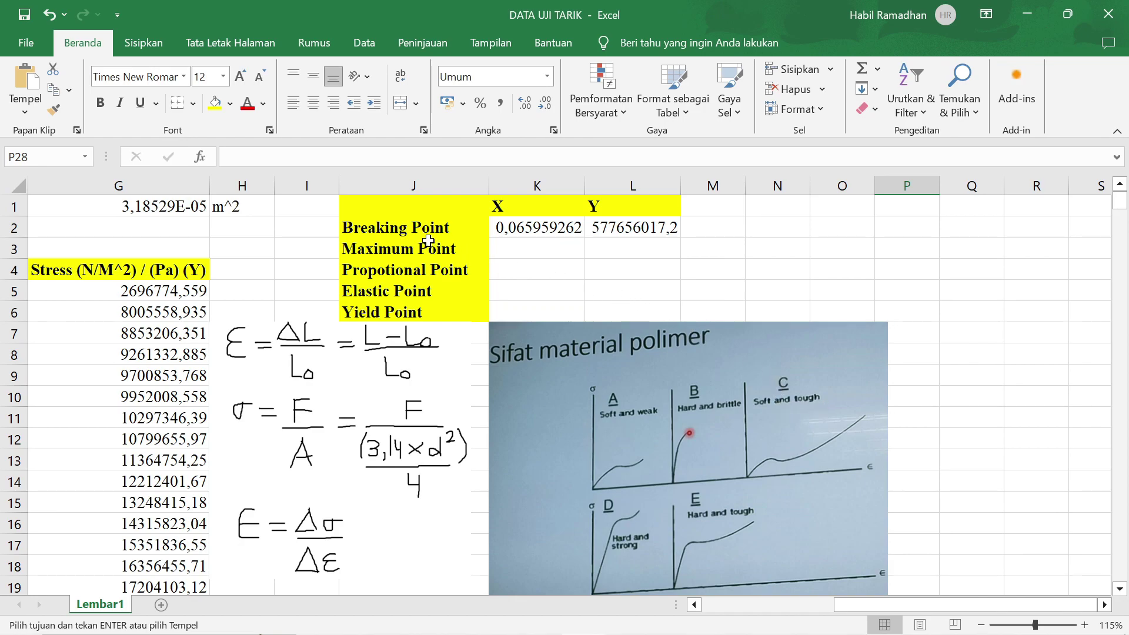
left_click(732, 251)
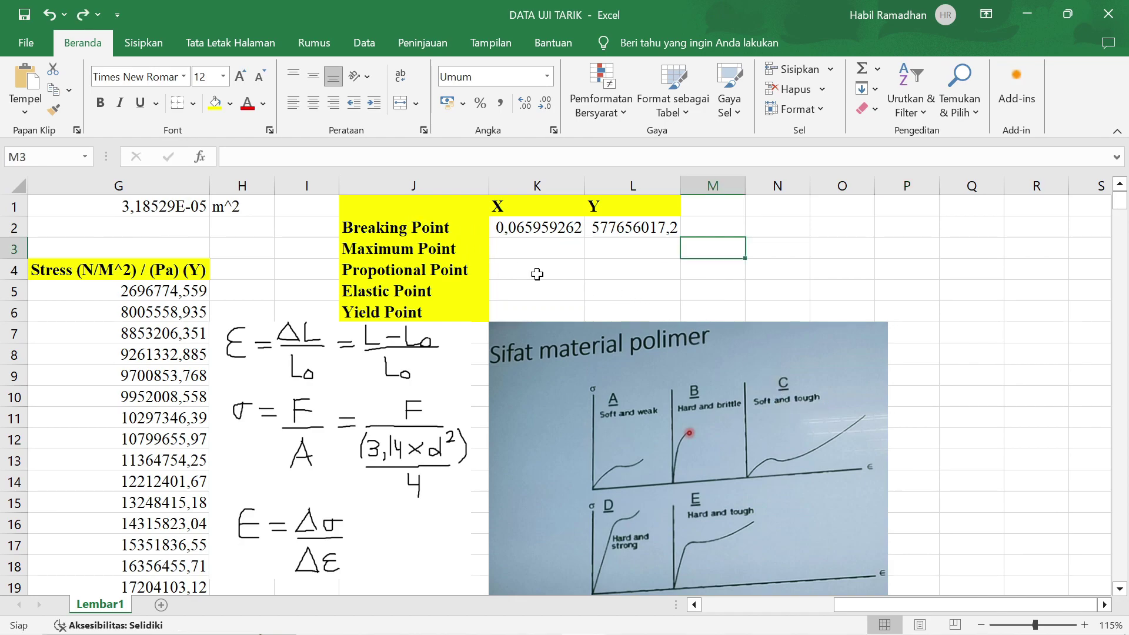
left_click(426, 256)
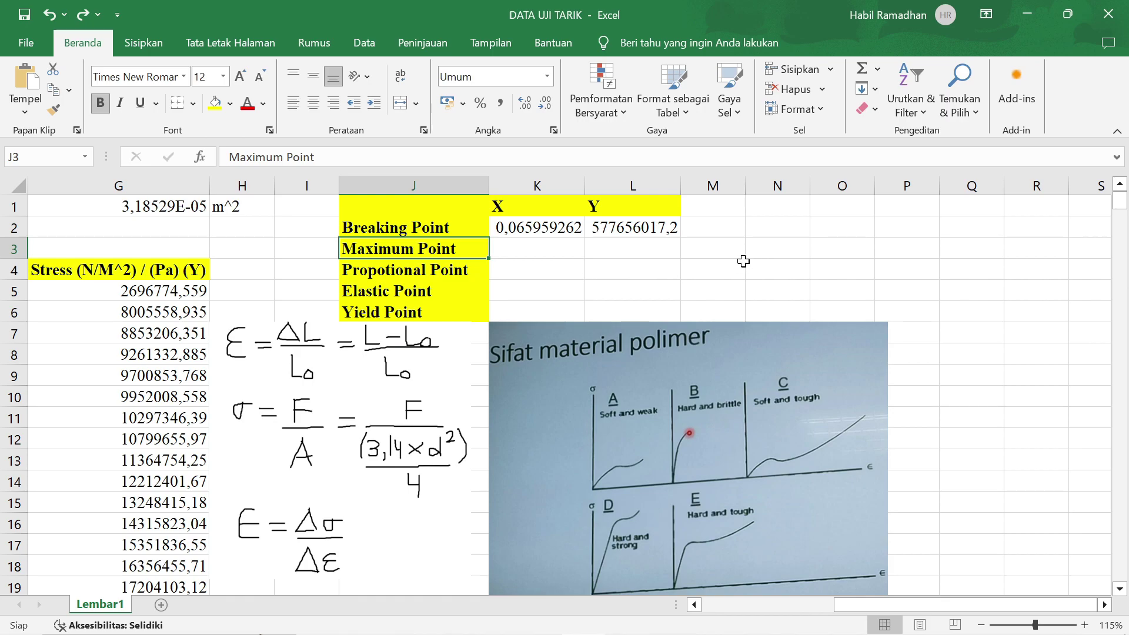
left_click(761, 252)
type("=")
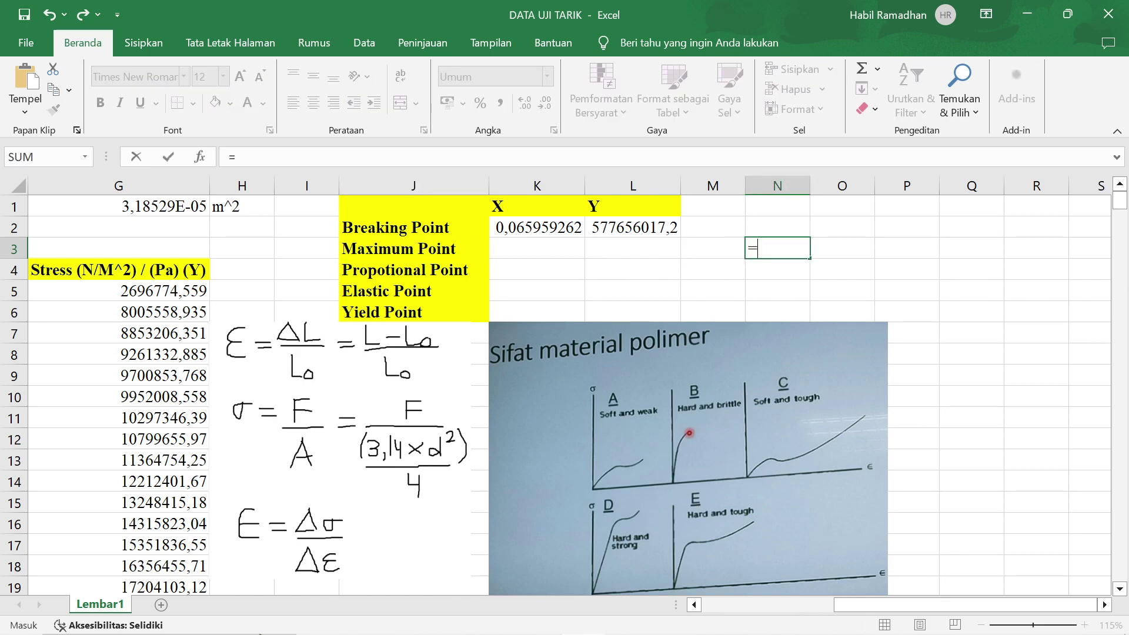
type("Max(")
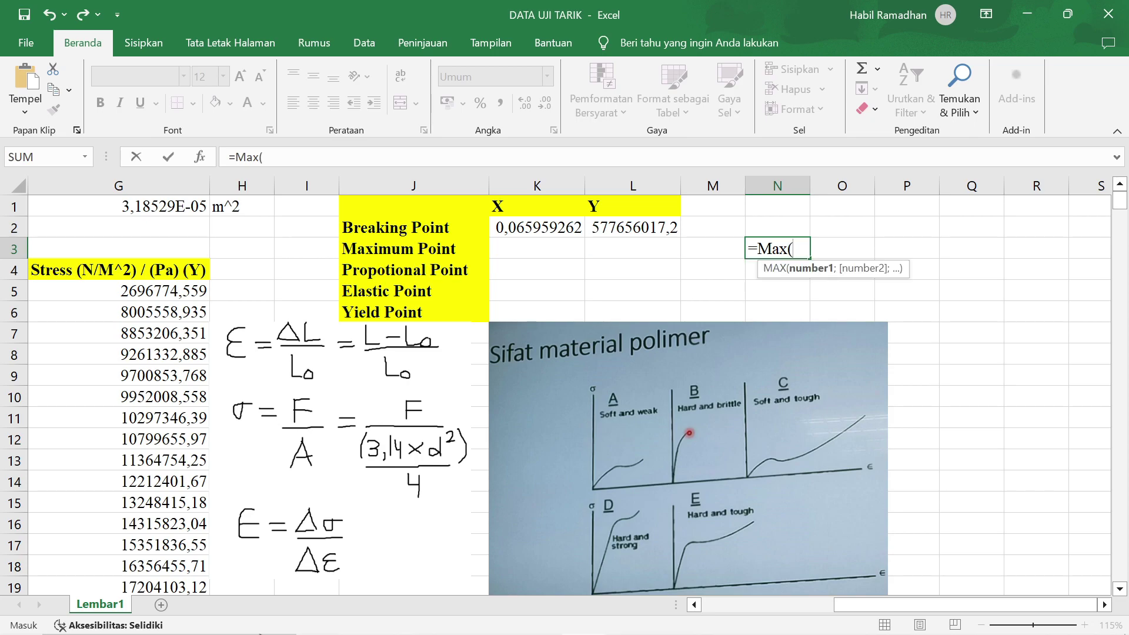
left_click(153, 292)
key("ctrl+shift+Down")
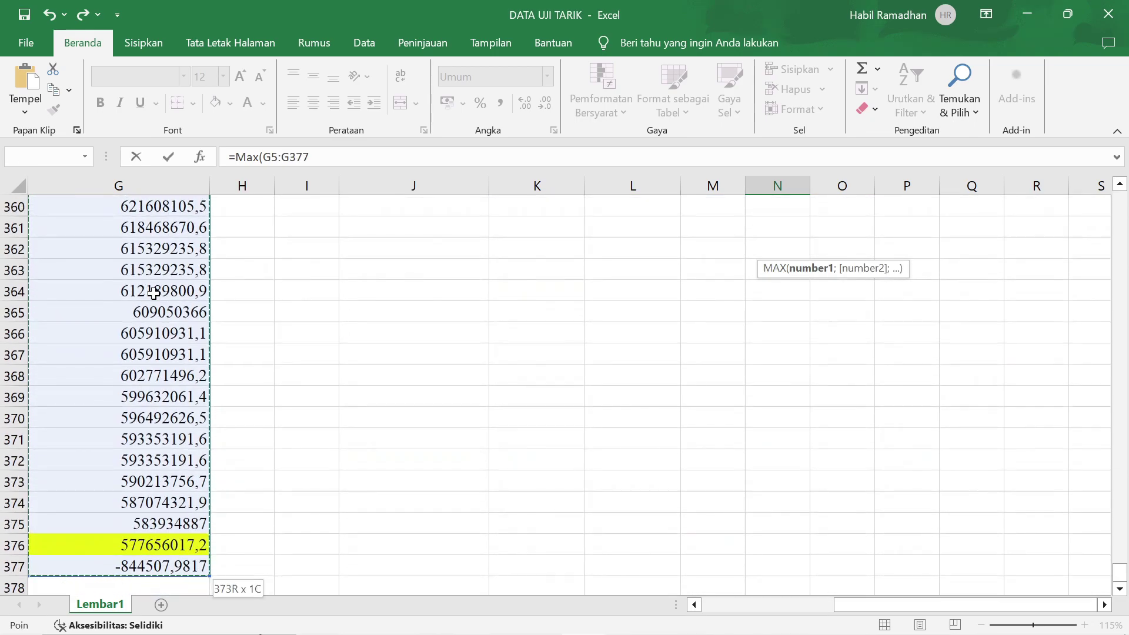
key("Return")
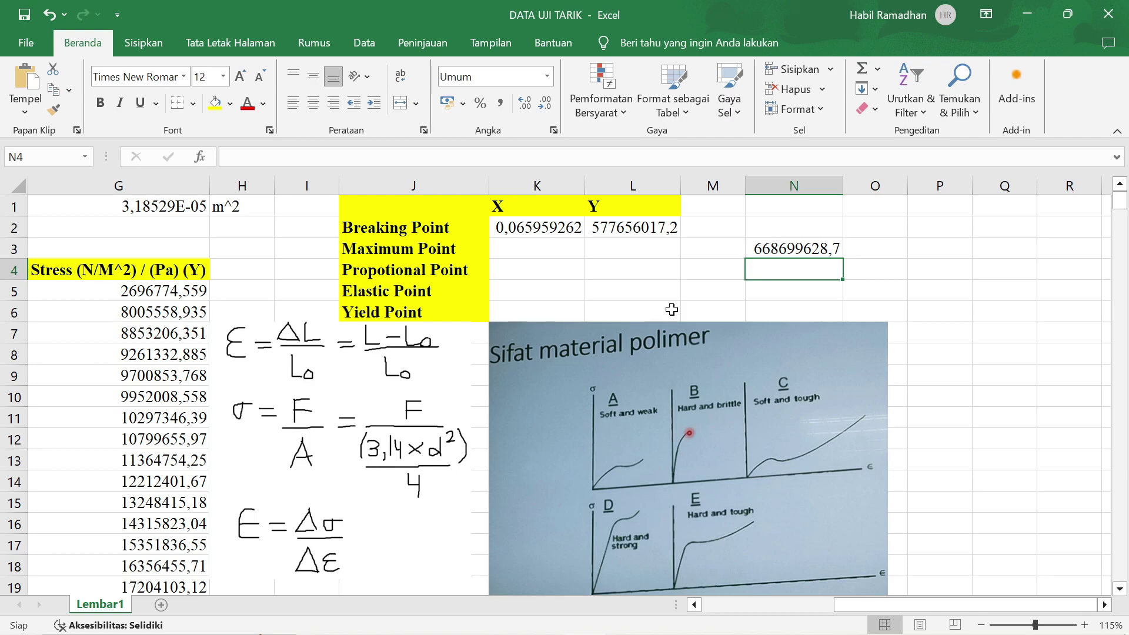
Locate the rows whose stress matches the maximum in N3 and highlight their strain and stress cells F262:G312 in yellow
left_click(793, 251)
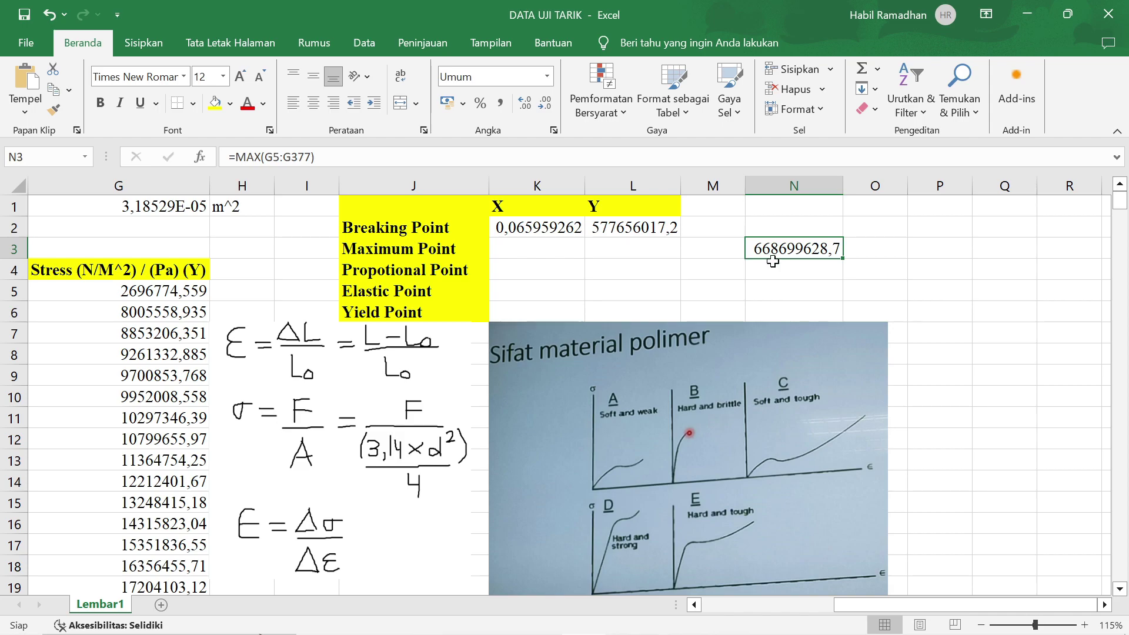
left_click_drag(942, 603, 847, 605)
scroll(670, 497, "down", 20)
scroll(671, 500, "down", 20)
scroll(672, 500, "down", 10)
scroll(674, 500, "up", 1)
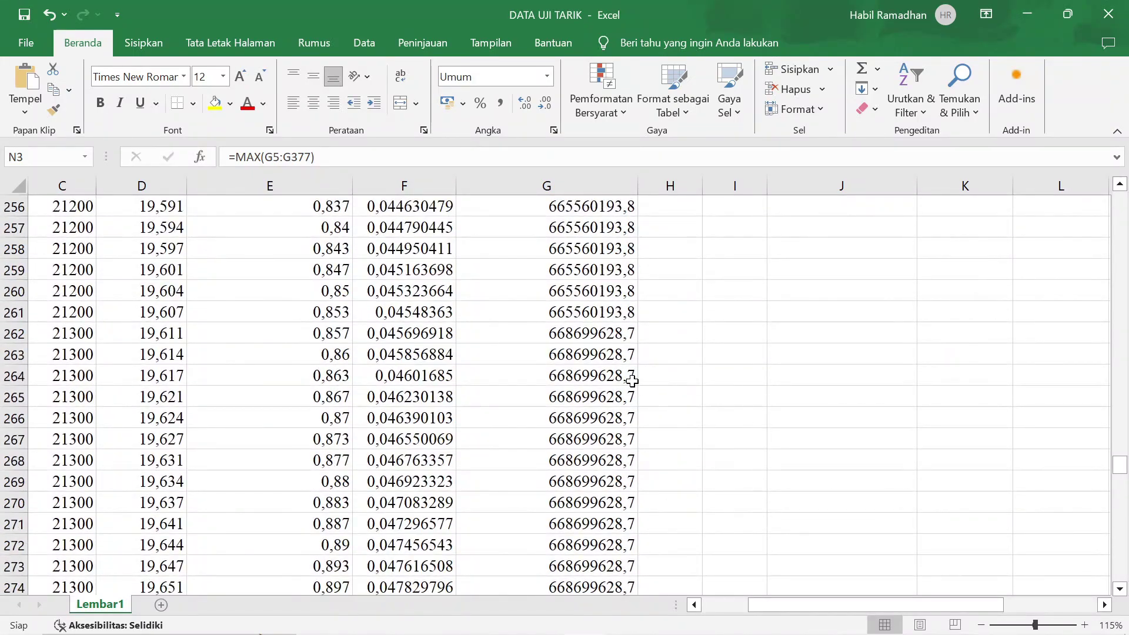
left_click_drag(432, 335, 514, 539)
left_click_drag(523, 613, 522, 272)
left_click(215, 103)
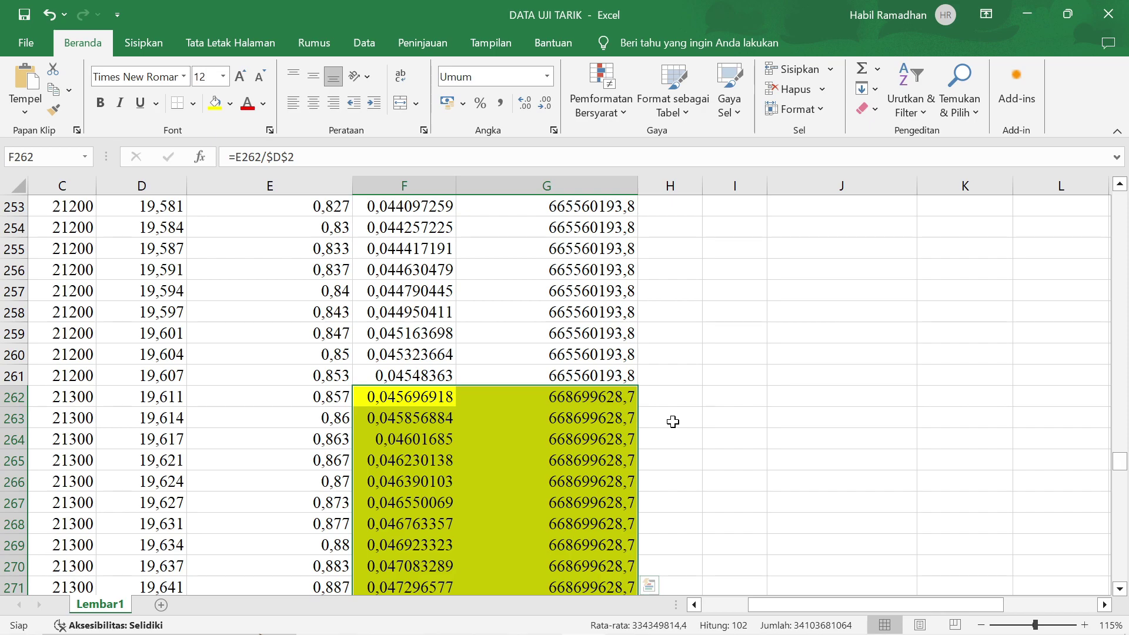
left_click(651, 411)
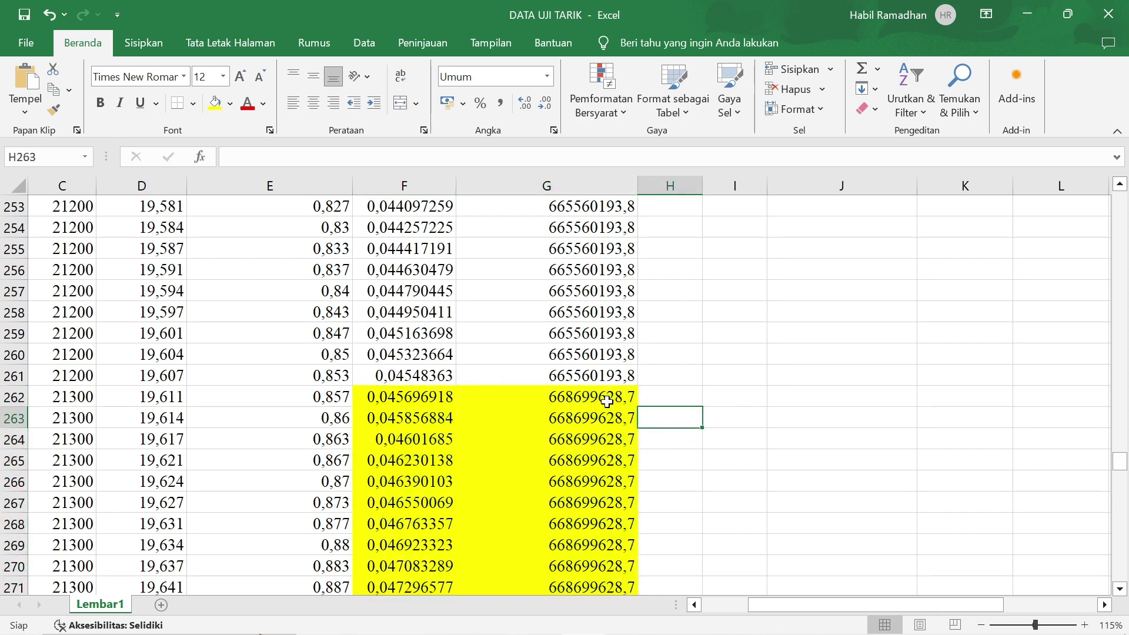
Copy strain and stress from the last yellow row, F312:G312, and paste them as values into the Maximum Point cells K3:L3
scroll(600, 406, "down", 14)
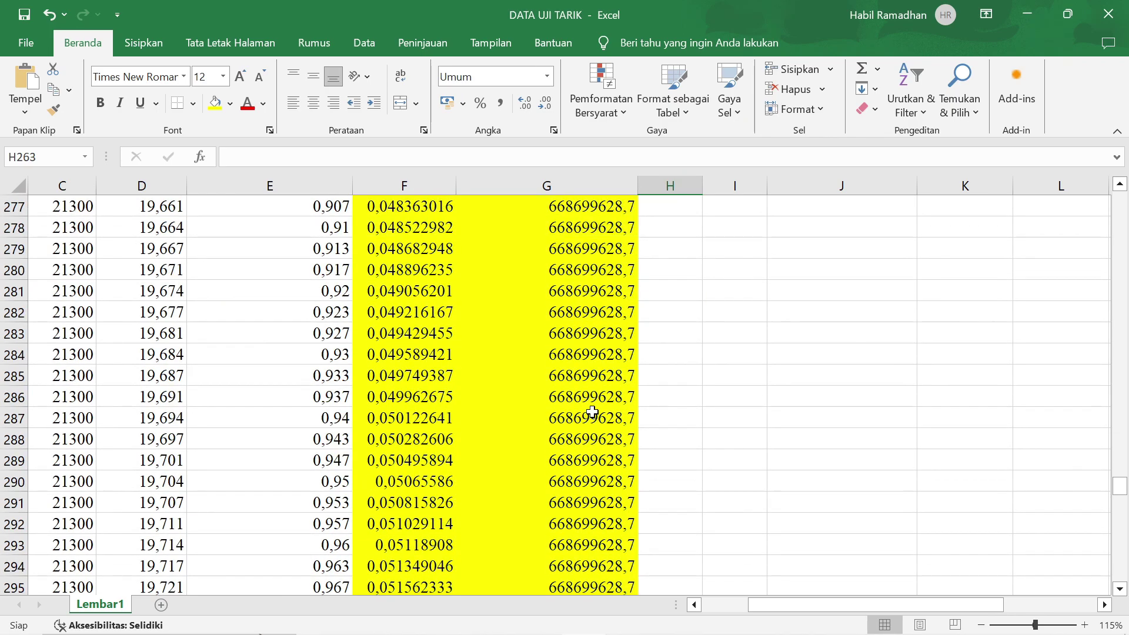
scroll(592, 412, "down", 2)
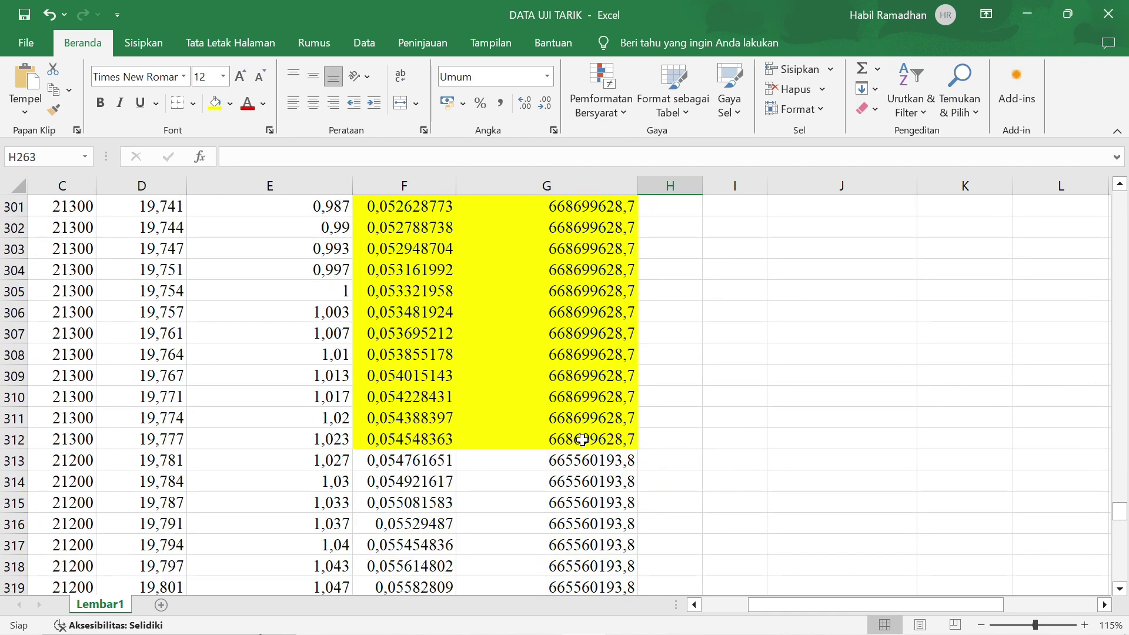
left_click_drag(406, 440, 494, 443)
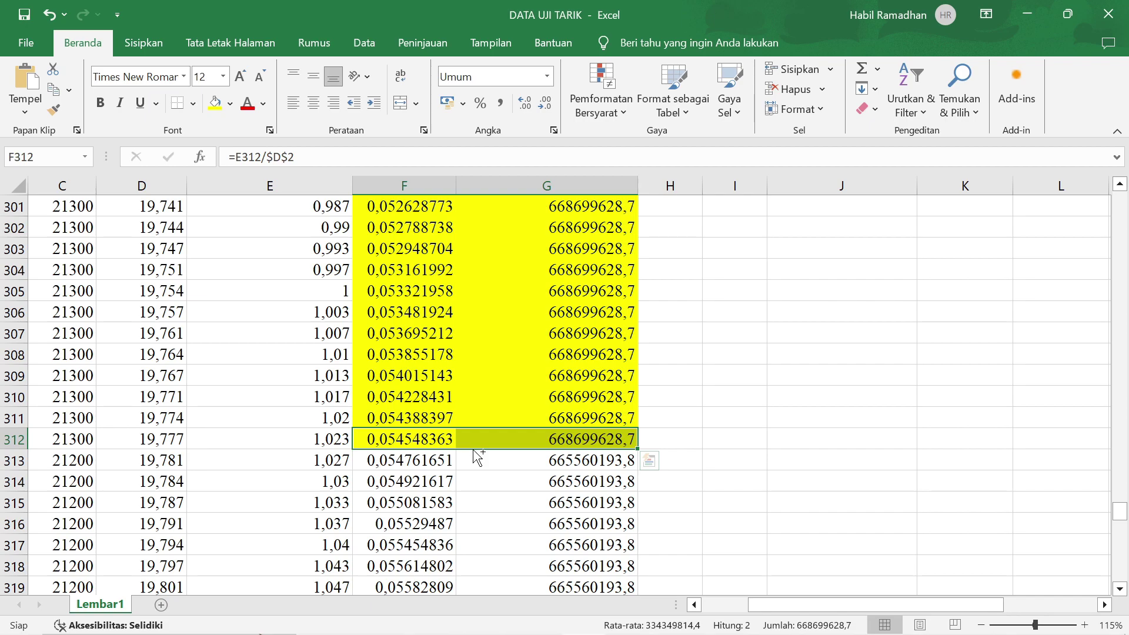
key("ctrl+q")
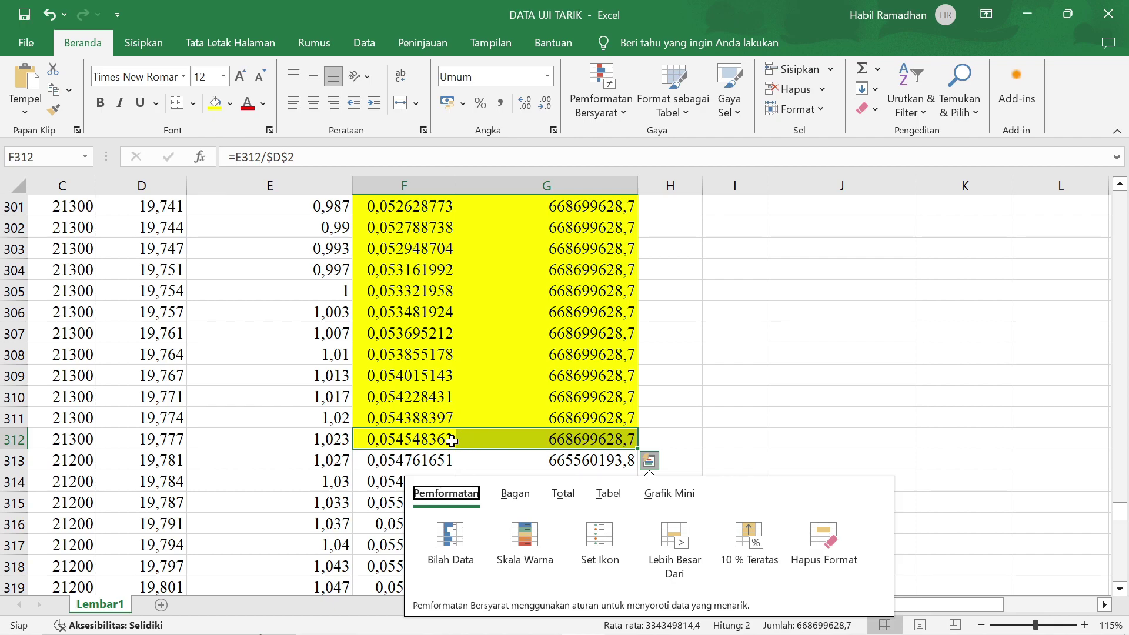
left_click(451, 441)
left_click_drag(451, 441, 499, 439)
key("ctrl+c")
left_click_drag(813, 609, 884, 605)
scroll(820, 479, "up", 20)
left_click_drag(1125, 446, 1120, 203)
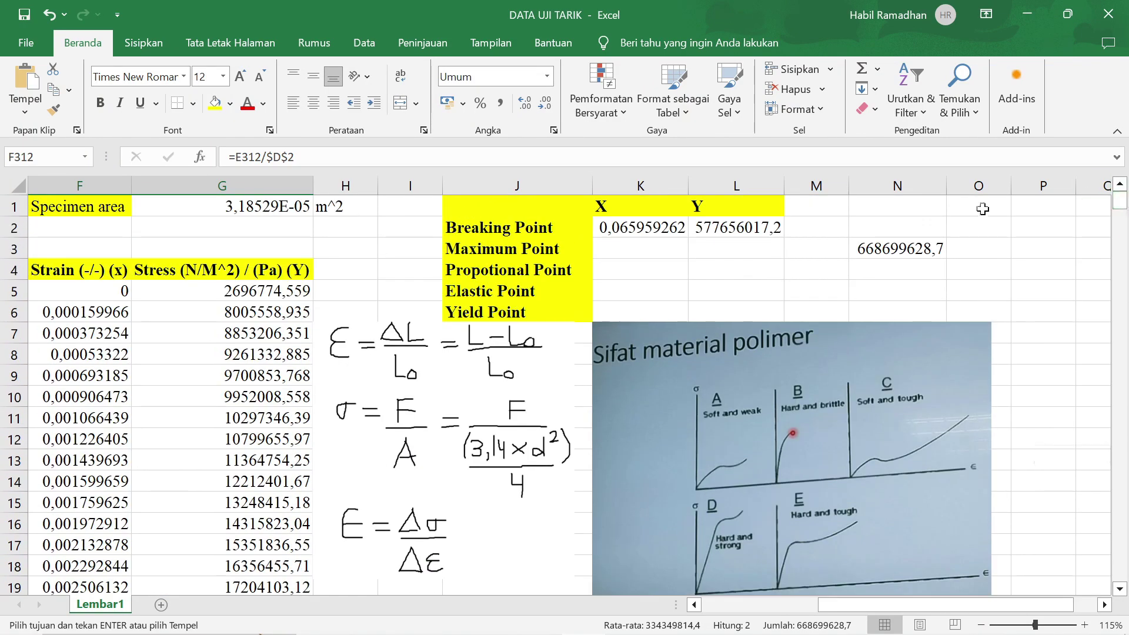
left_click_drag(640, 248, 725, 248)
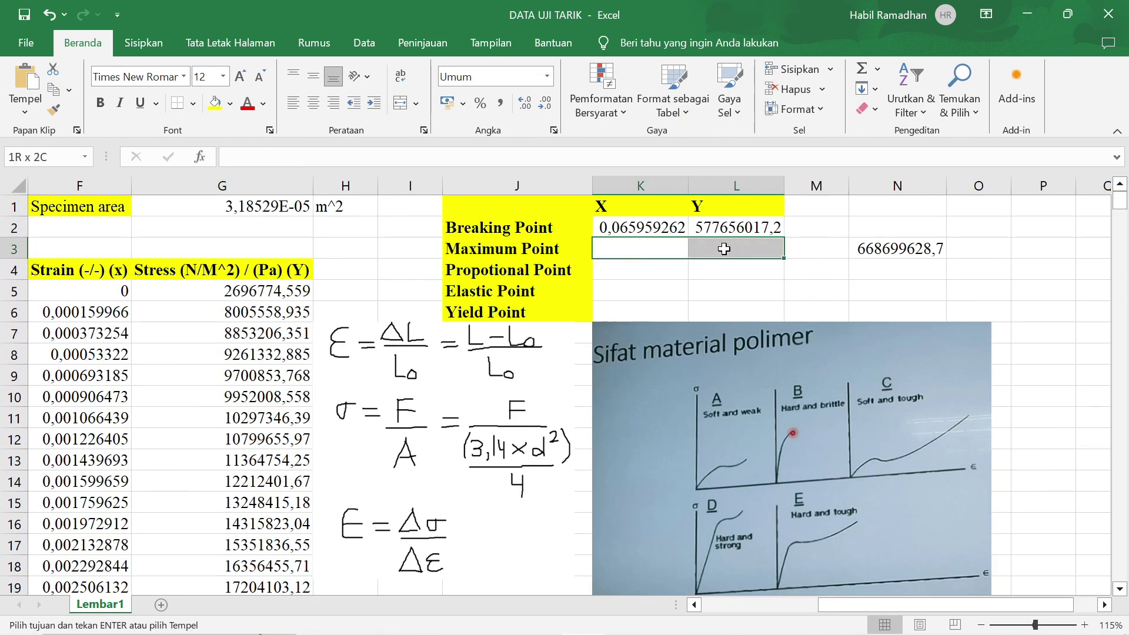
left_click(24, 112)
left_click(22, 228)
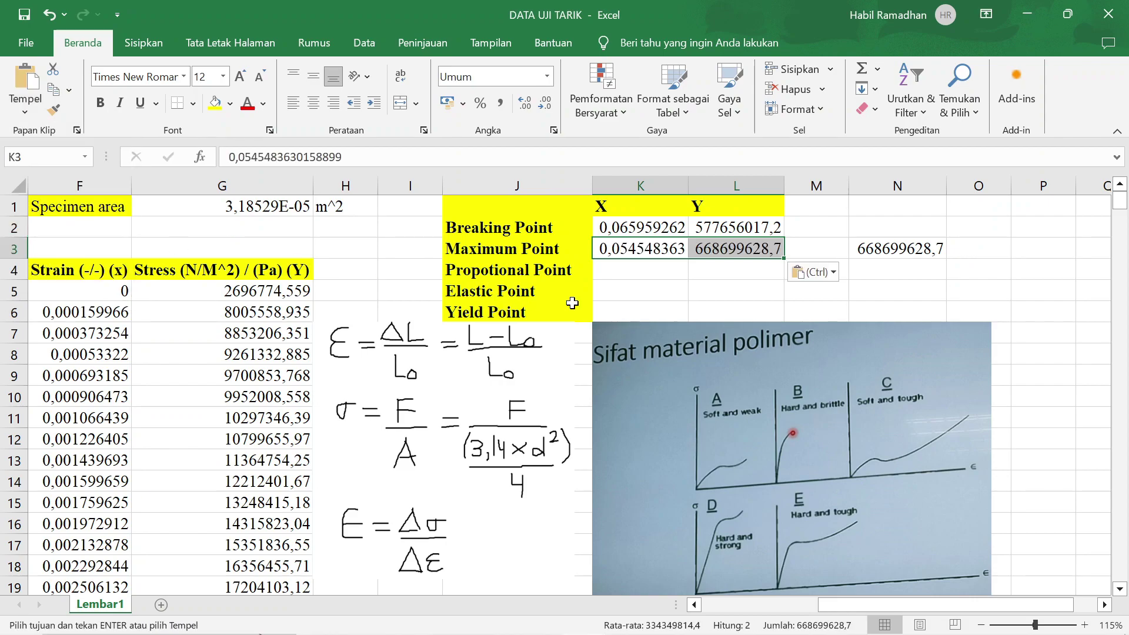
left_click(708, 273)
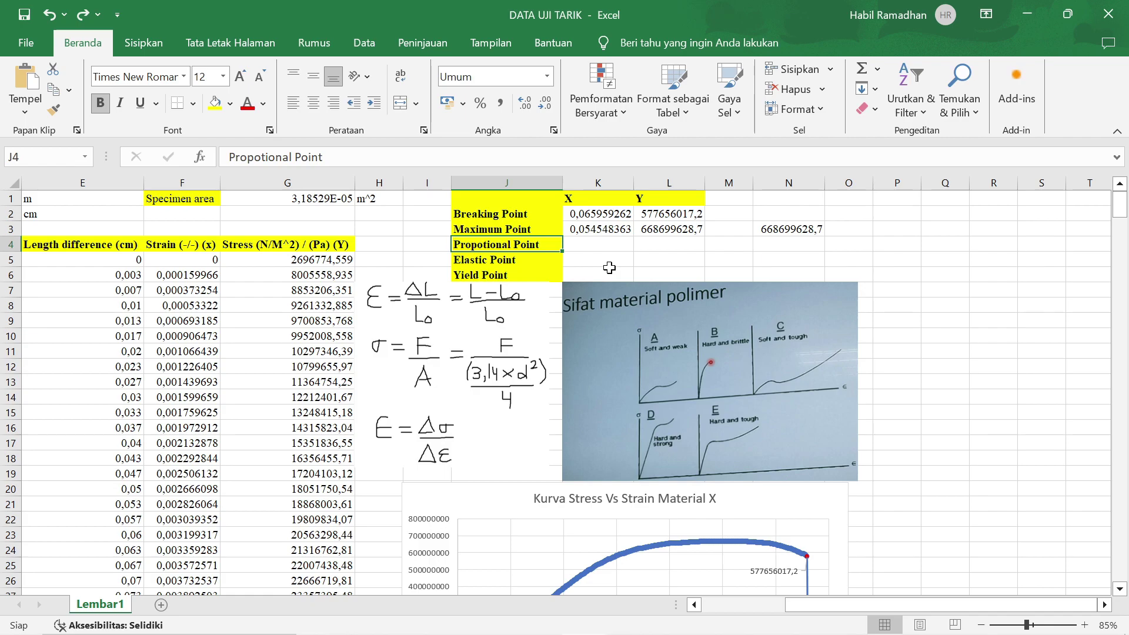
Stretch the stress-strain chart downward to several times its height so the individual data points of the curve spread apart
scroll(609, 268, "down", 5)
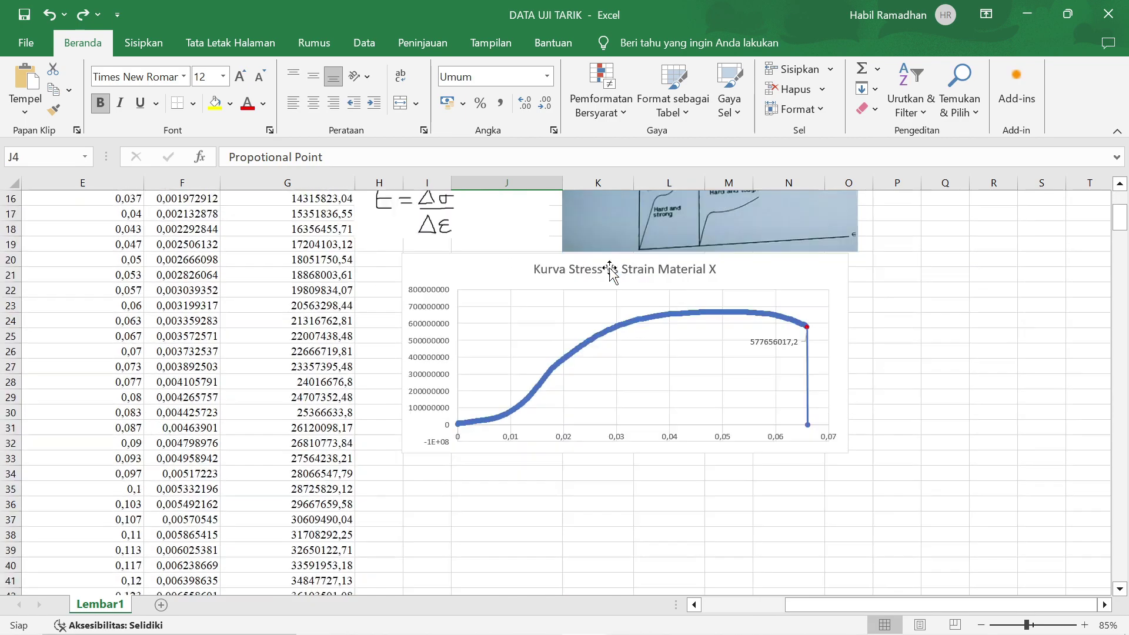
left_click(761, 285)
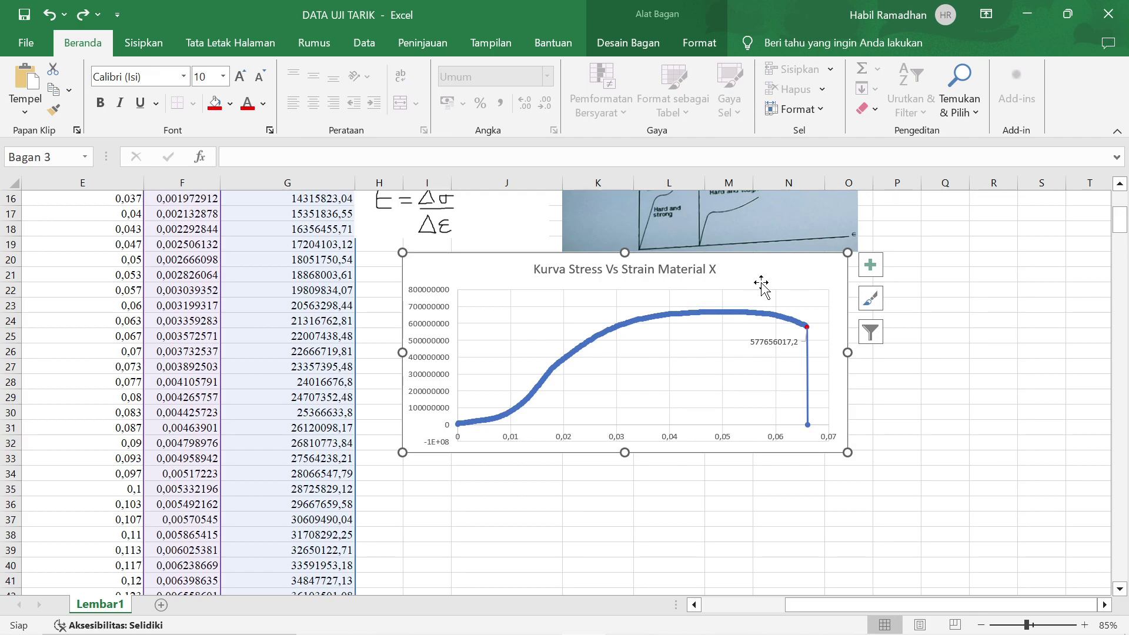
scroll(761, 285, "down", 4)
left_click_drag(625, 270, 616, 550)
scroll(625, 414, "down", 4)
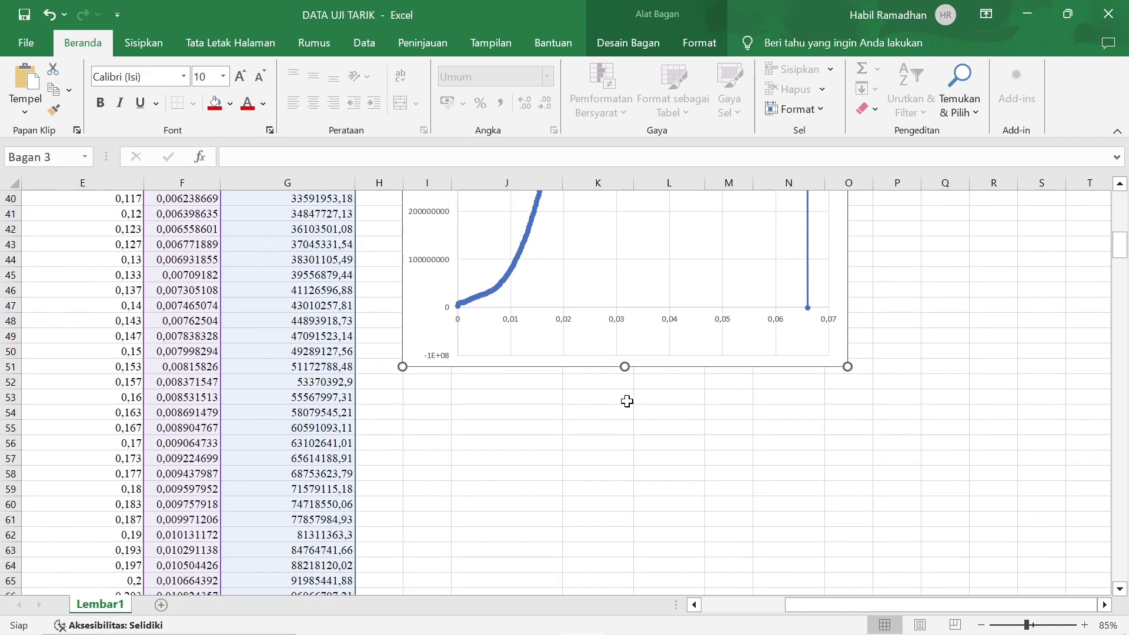
left_click_drag(625, 367, 633, 569)
scroll(635, 530, "down", 4)
left_click_drag(626, 384, 636, 573)
scroll(736, 433, "down", 1)
scroll(785, 439, "up", 2)
left_click_drag(818, 602, 853, 606)
scroll(670, 412, "down", 1)
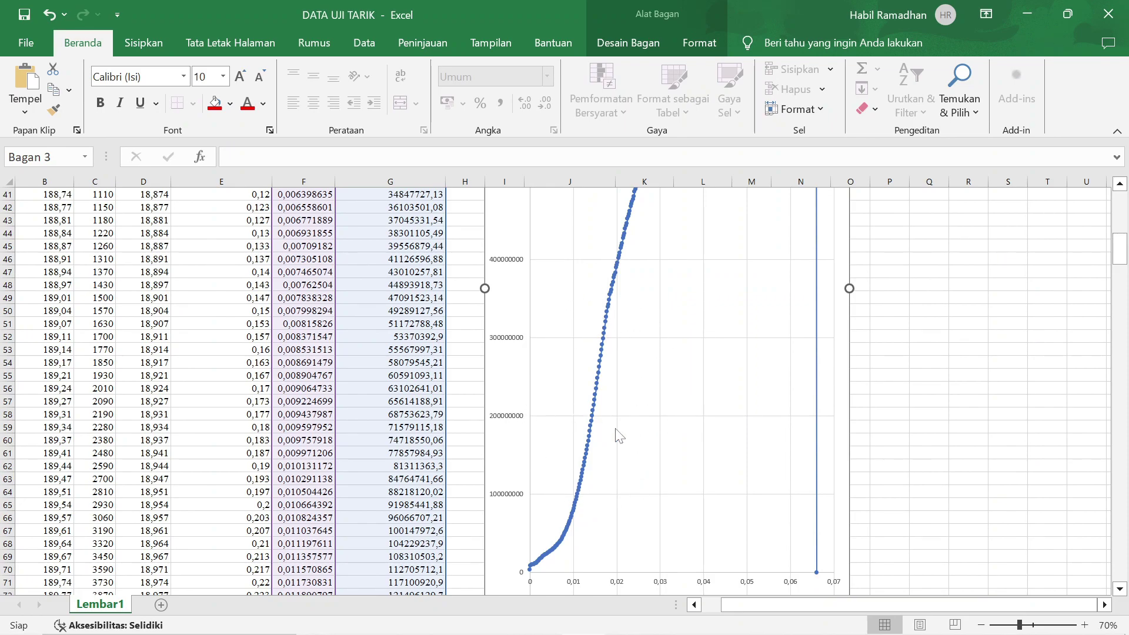
Read the coordinates of the data points where the steep straight section of the stress-strain curve begins and ends
left_click(638, 451)
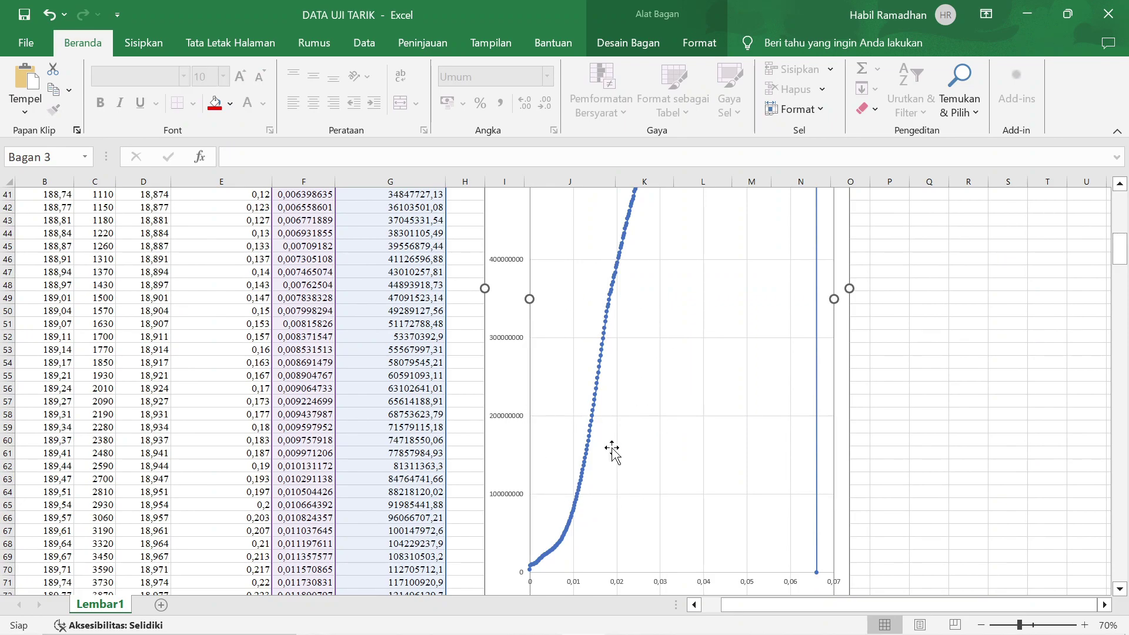
left_click(592, 433)
double_click(593, 433)
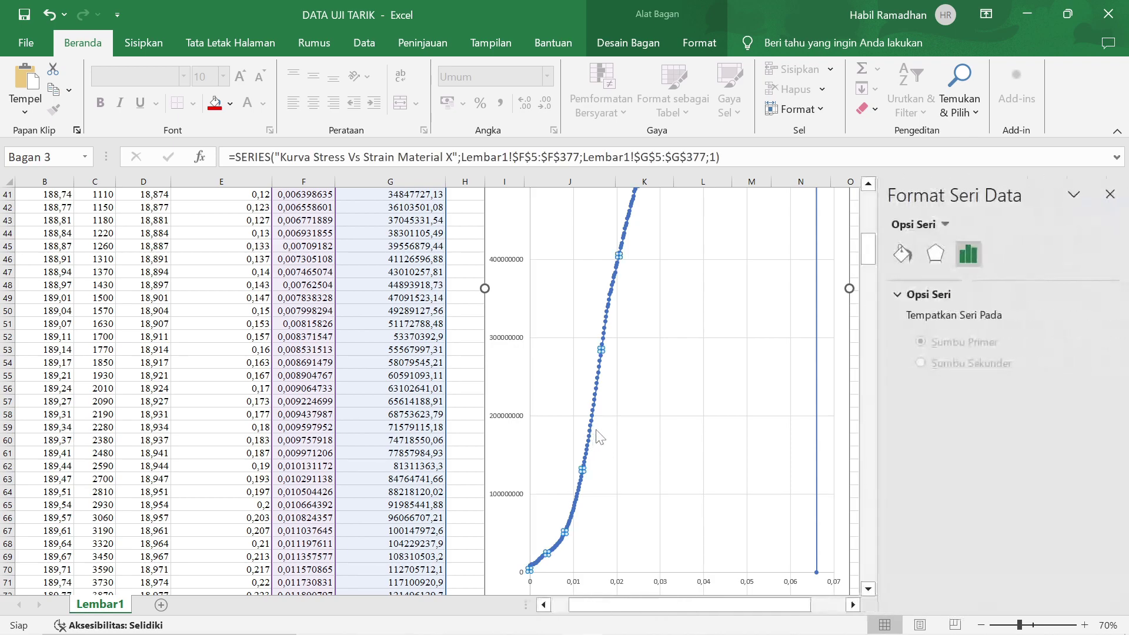
left_click(590, 429)
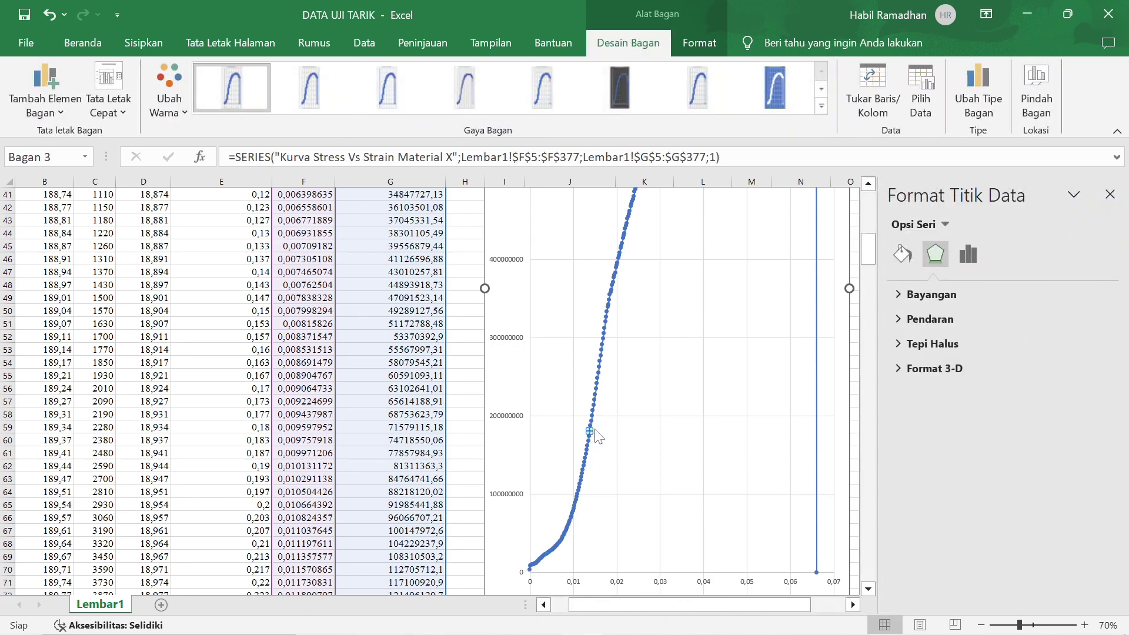
mouse_move(589, 429)
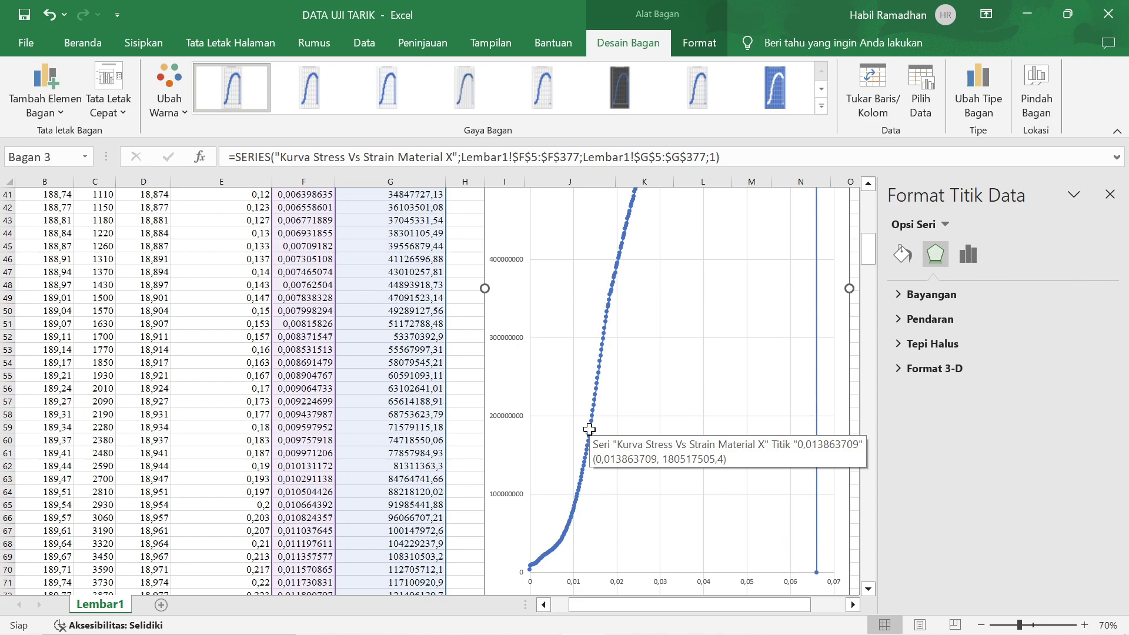
left_click(605, 328)
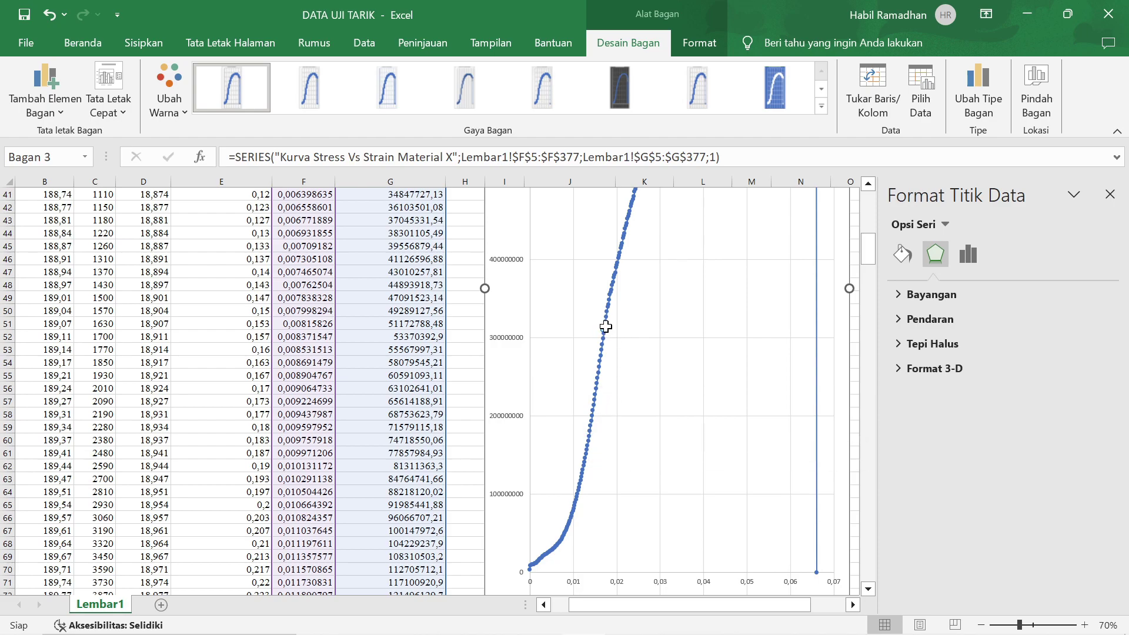
mouse_move(606, 327)
Try to raise the horizontal axis minimum so the chart starts at the beginning of the curve's straight section
scroll(724, 346, "down", 2)
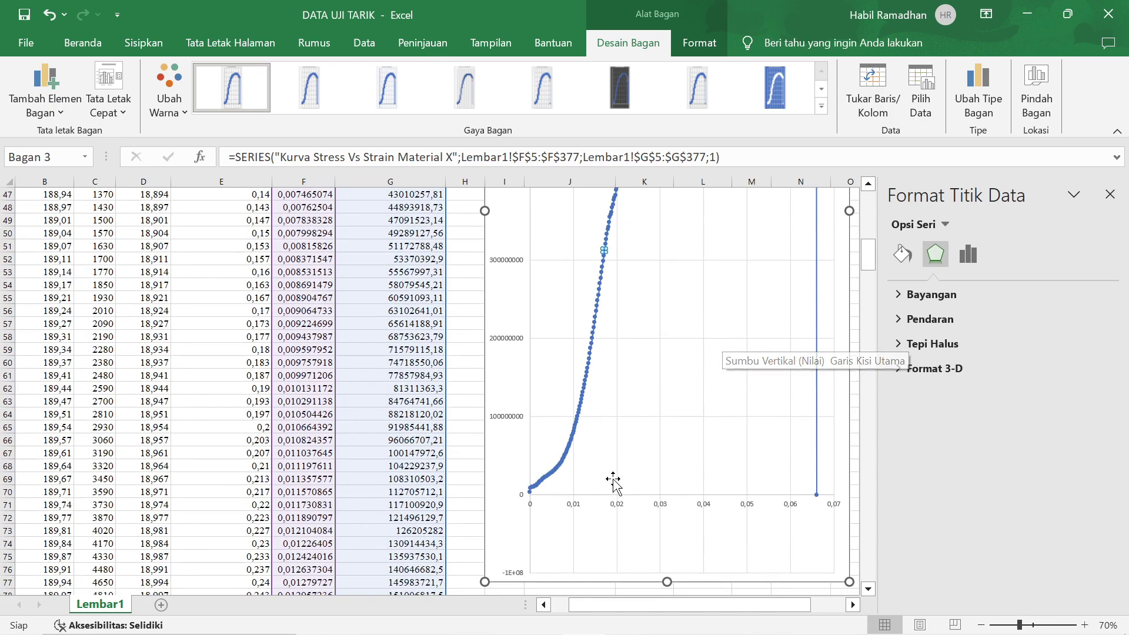
left_click(578, 508)
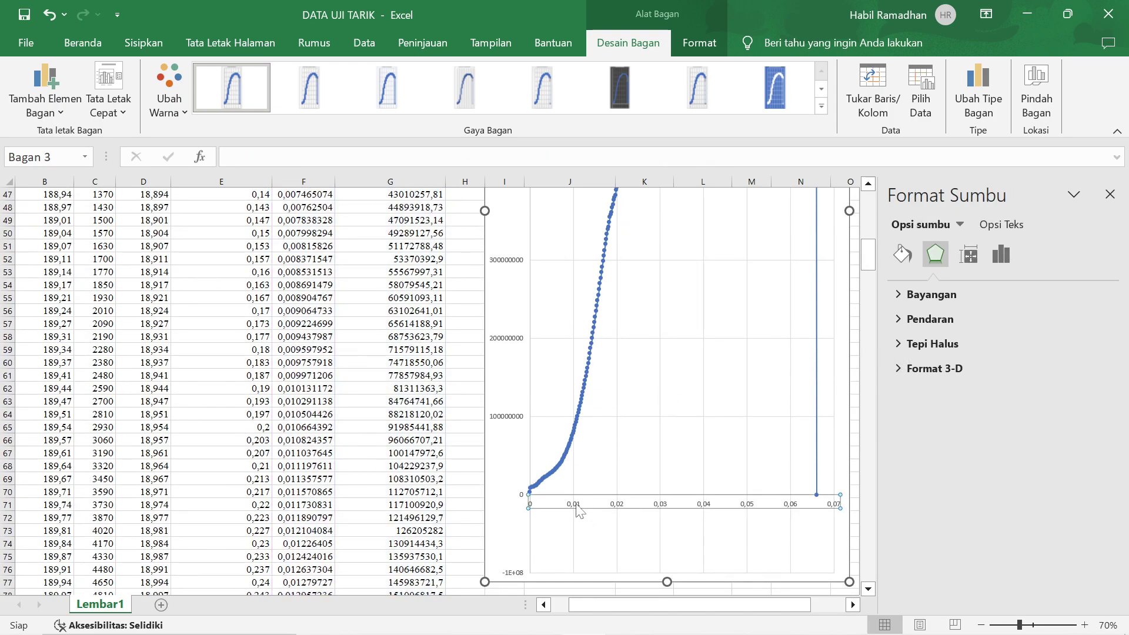
right_click(580, 511)
left_click(632, 469)
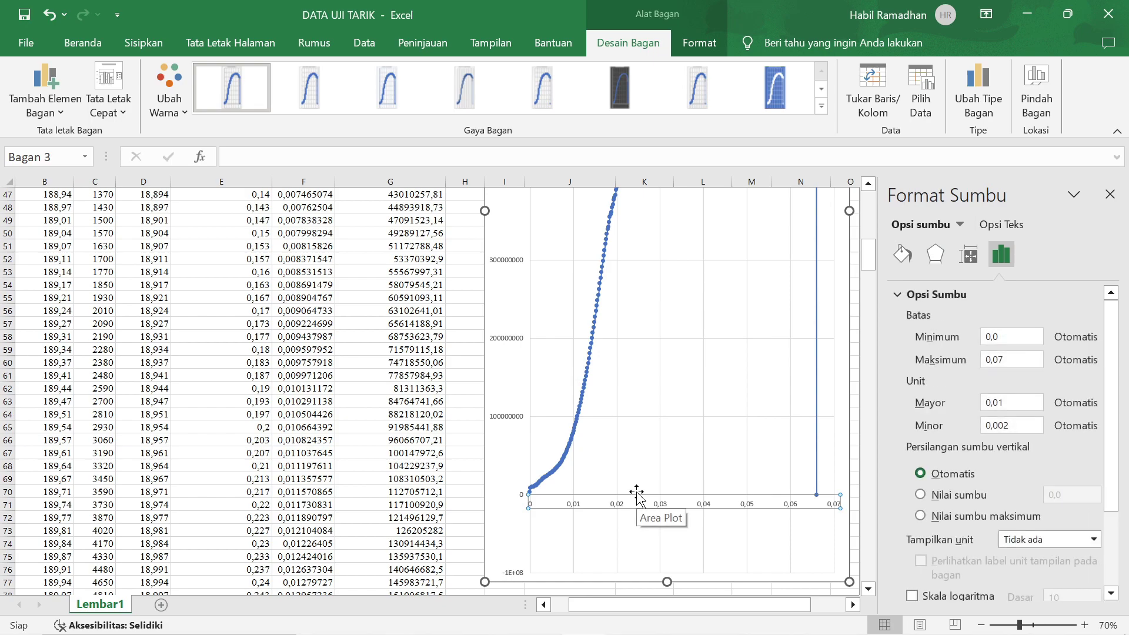
left_click(1006, 337)
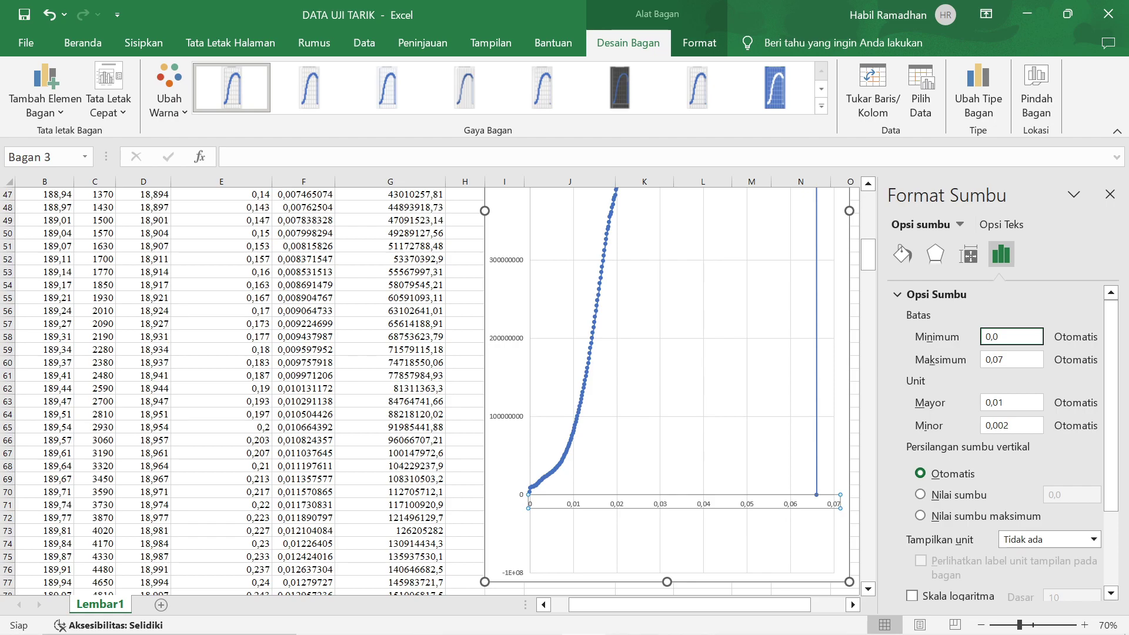
type("138")
key("Return")
scroll(569, 403, "up", 3)
left_click(569, 403)
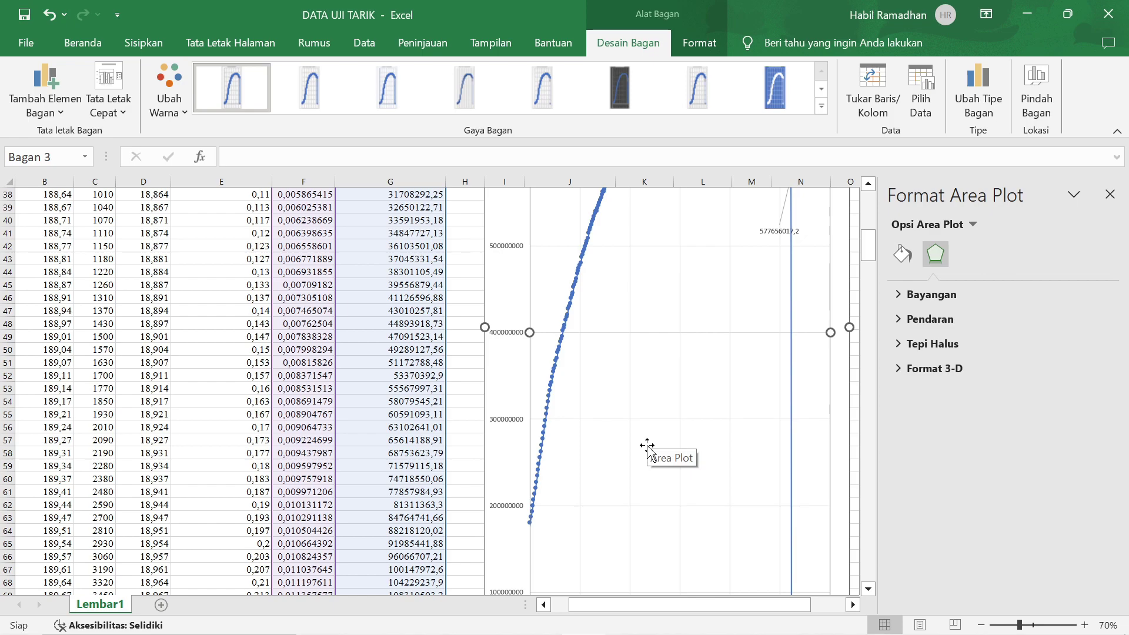
Undo the change to the horizontal axis minimum and close the axis formatting options
key("ctrl+z")
key("ctrl+z")
key("ctrl+z")
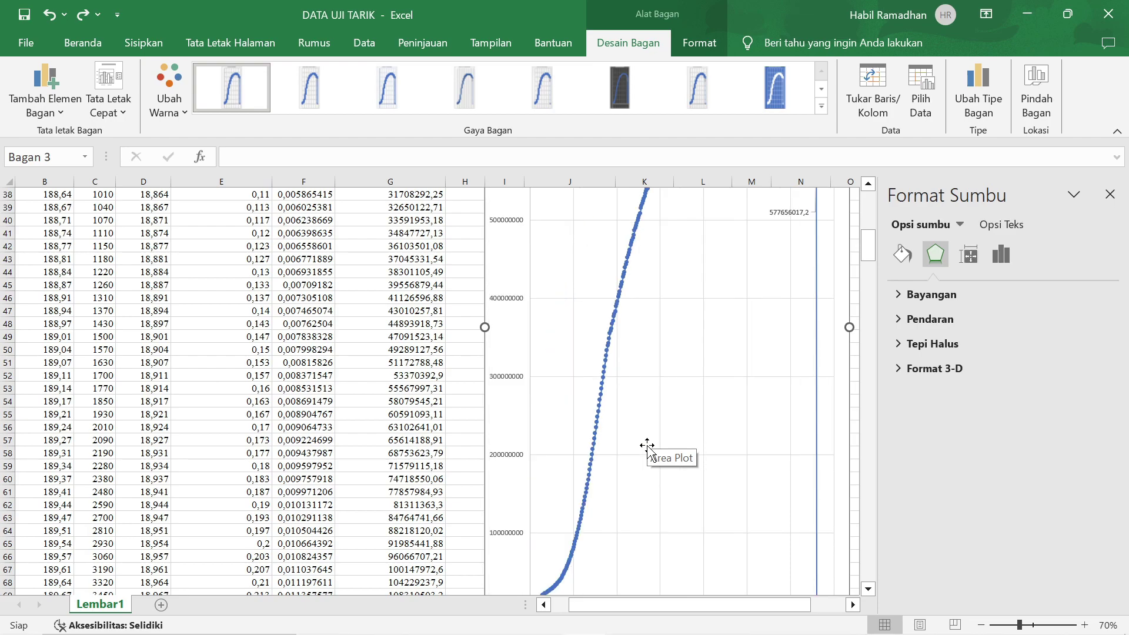
scroll(647, 445, "down", 1)
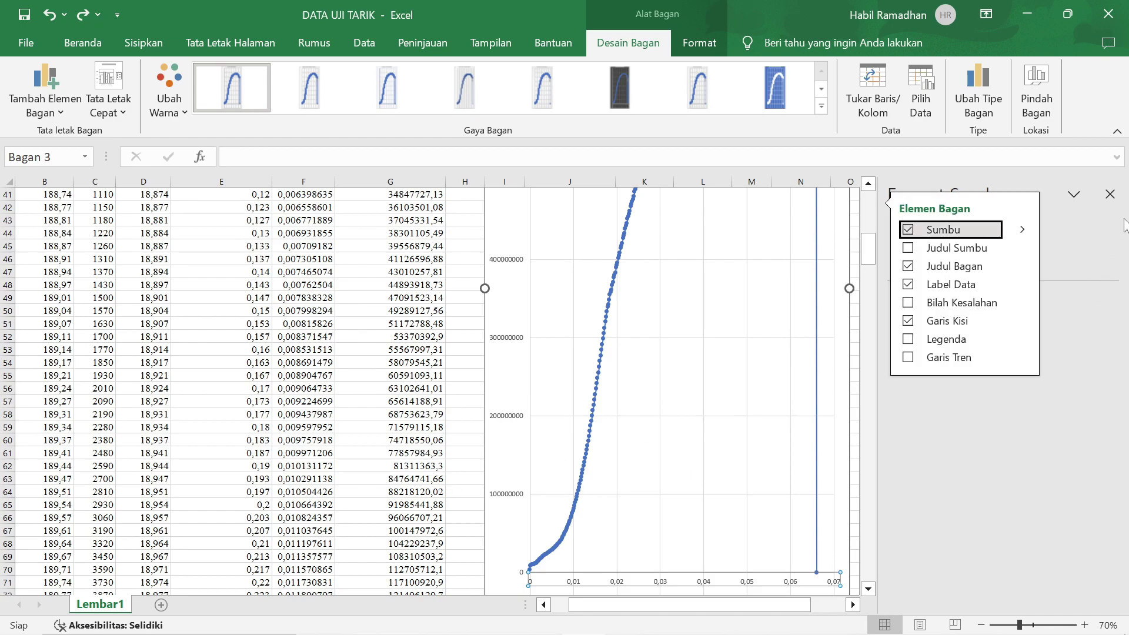
left_click(1114, 195)
Locate the row with strain 0,013863709, where the straight section begins, and fill its strain and stress cells F83:G83 with yellow
scroll(459, 415, "up", 3)
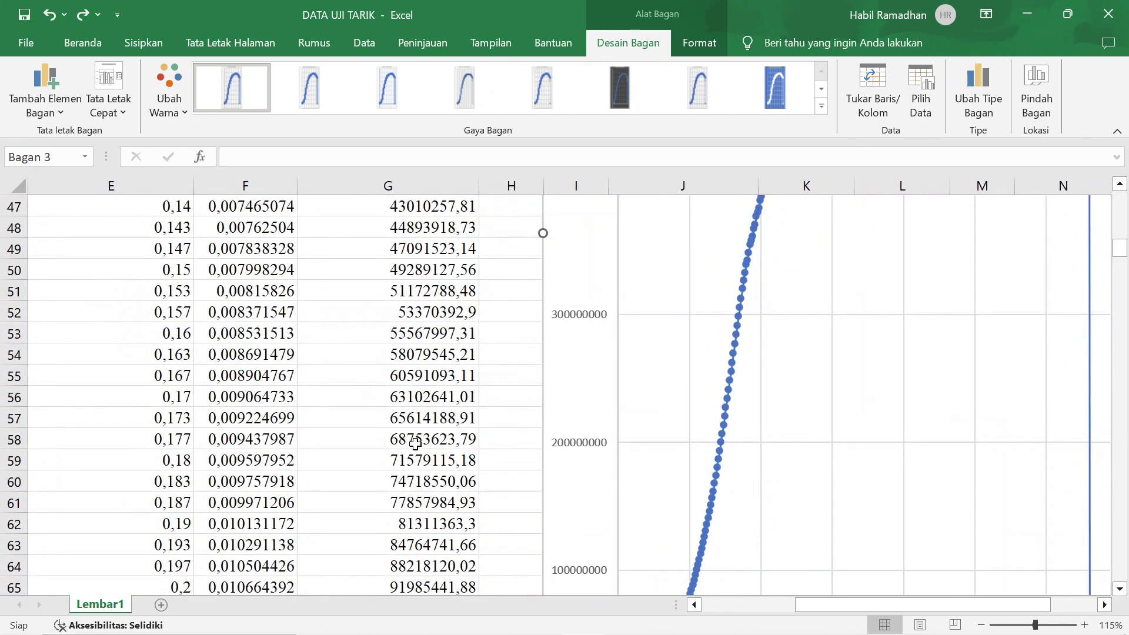
left_click_drag(805, 605, 758, 609)
scroll(407, 501, "down", 4)
scroll(407, 501, "down", 1)
left_click_drag(388, 460, 570, 461)
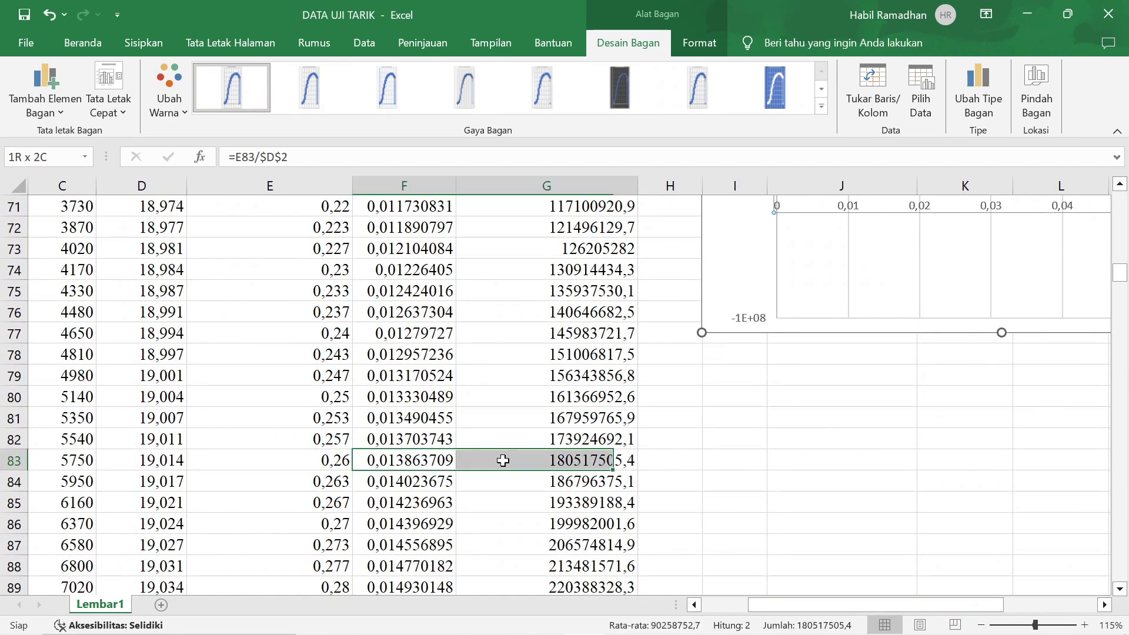
left_click(230, 104)
left_click(259, 256)
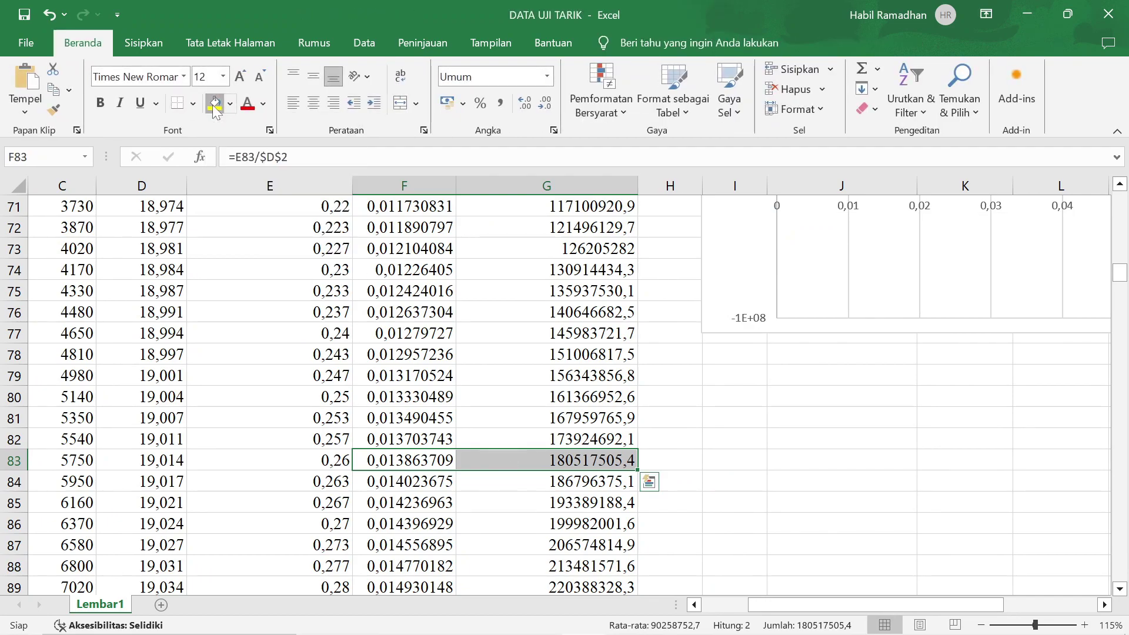
Fill the strain and stress cells F102:G102, where the straight section ends, with yellow
scroll(466, 391, "down", 2)
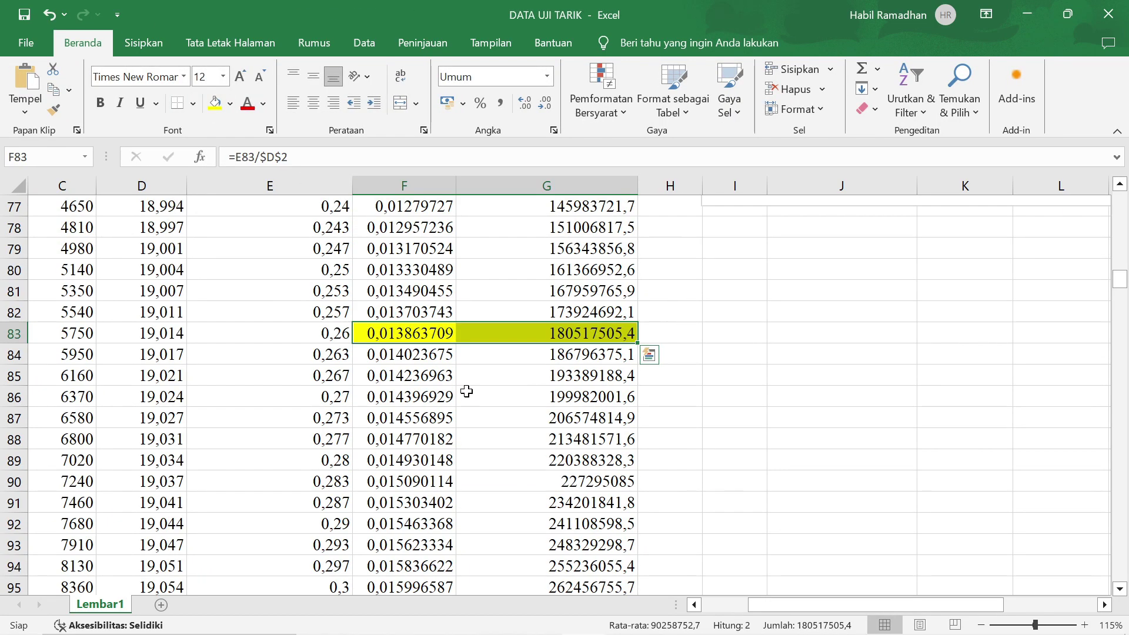
scroll(467, 391, "down", 5)
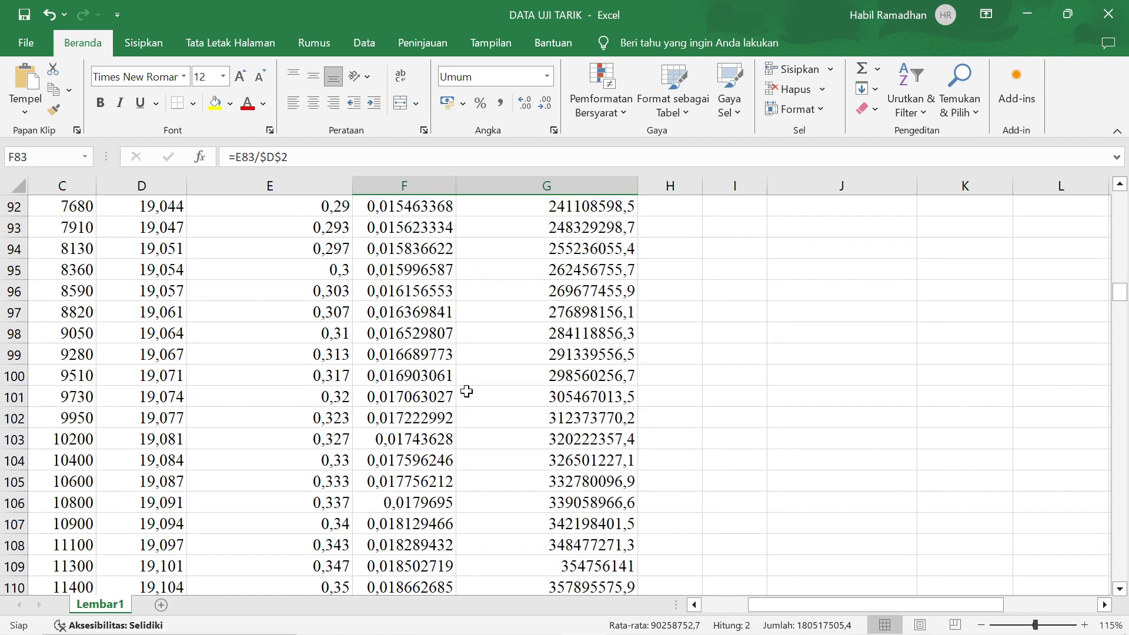
left_click_drag(390, 424, 506, 419)
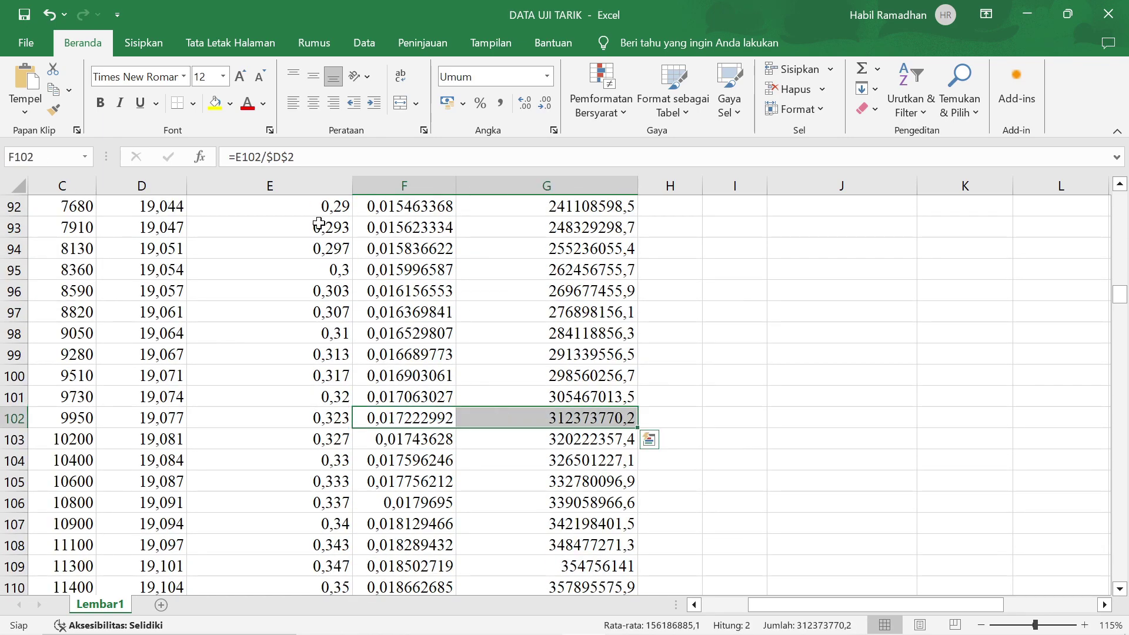
left_click(216, 105)
Fill the whole straight-section range F83:G102 with yellow
scroll(539, 380, "up", 3)
scroll(535, 369, "down", 1)
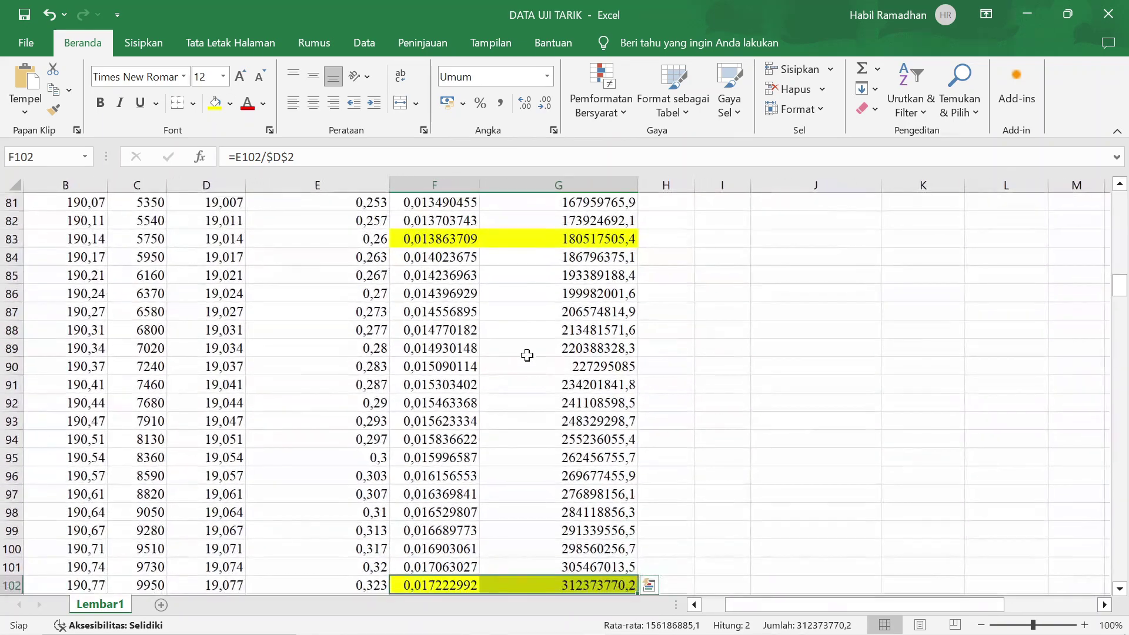
mouse_move(447, 238)
left_mouse_down()
mouse_move(580, 506)
mouse_move(579, 585)
left_mouse_up()
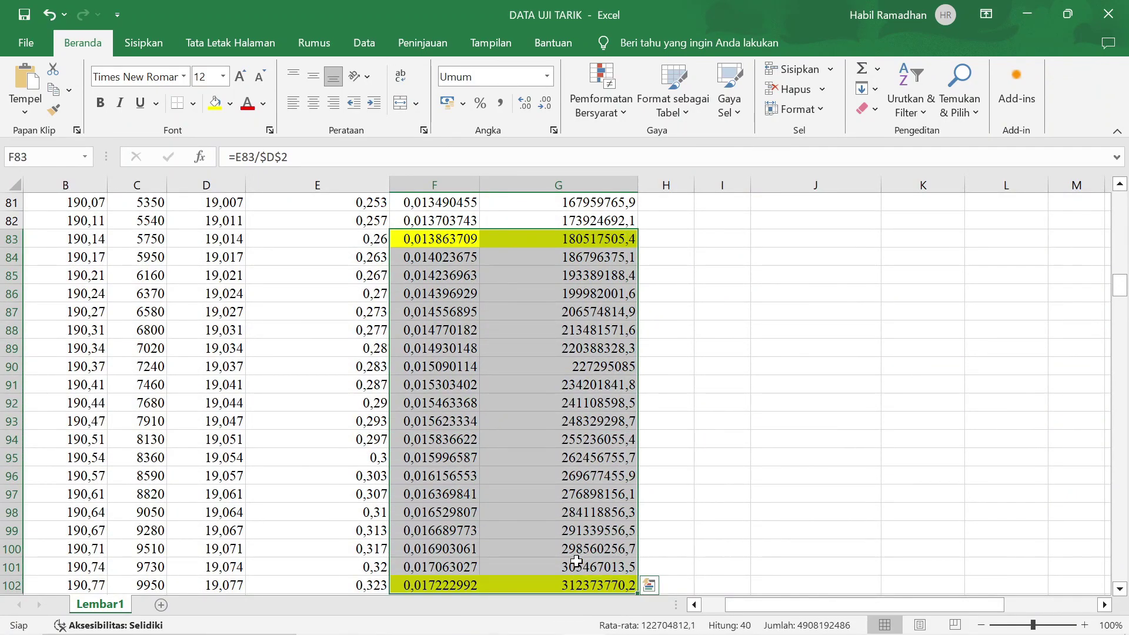
left_click(215, 105)
Insert an empty scatter chart with smooth lines and markers beside the yellow range, starting at cell I83
left_click_drag(746, 607, 817, 612)
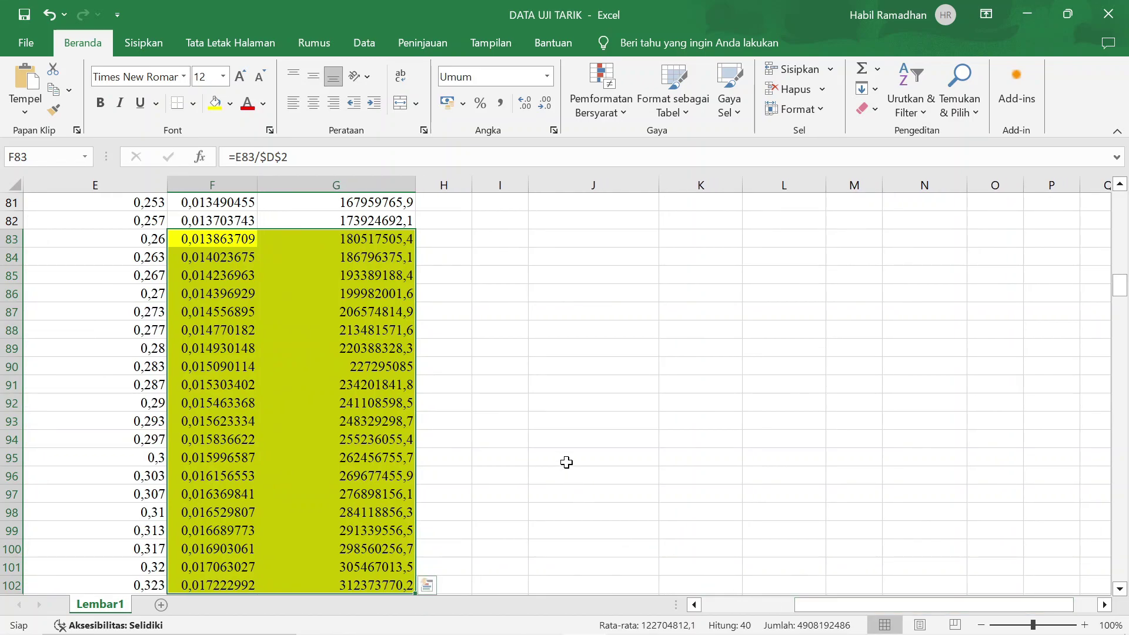
left_click(502, 241)
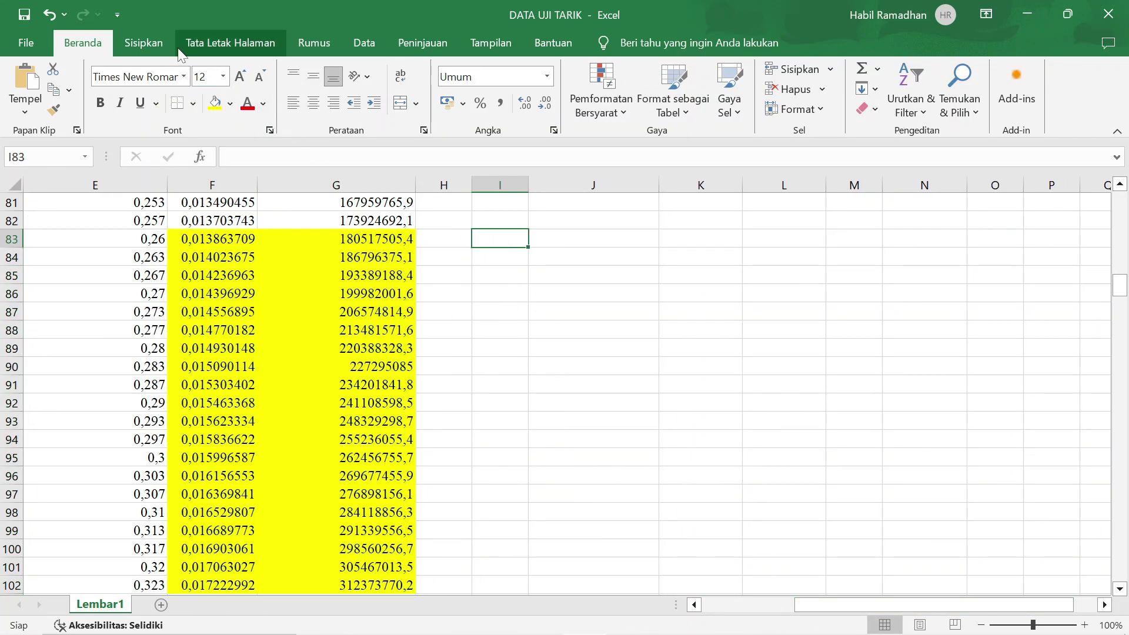
left_click(146, 43)
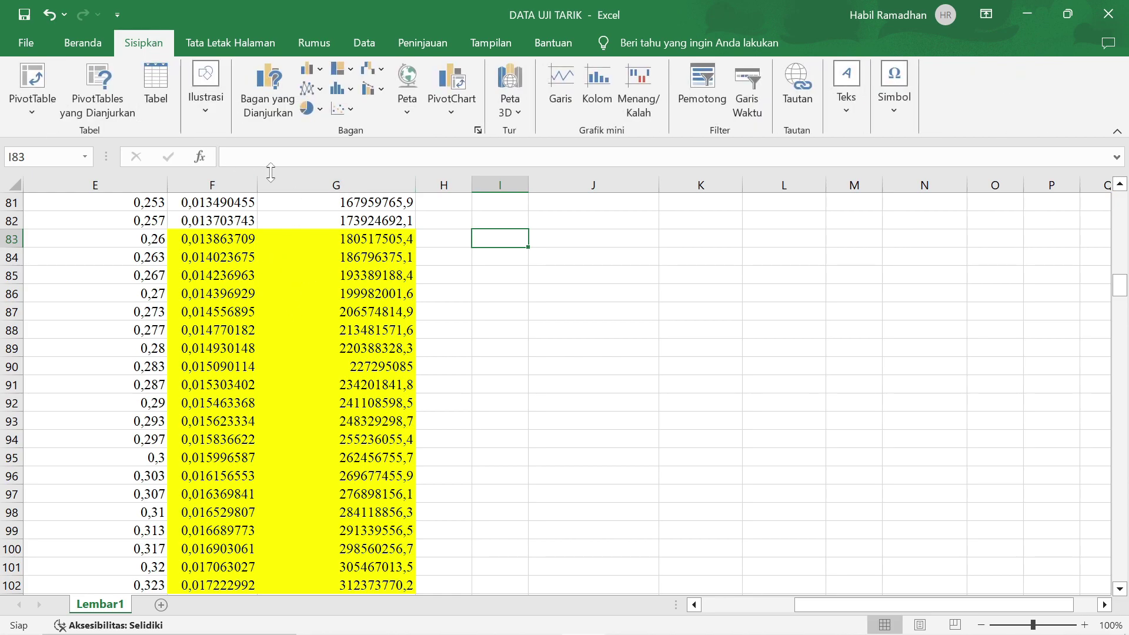
left_click(347, 110)
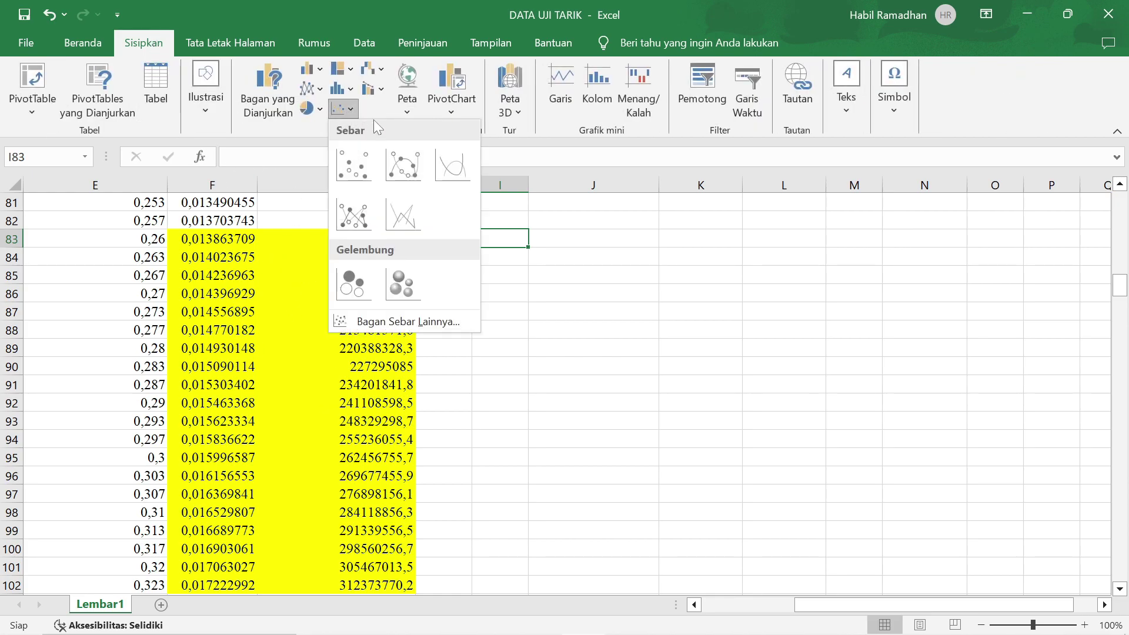
left_click(404, 165)
left_click_drag(548, 323, 645, 297)
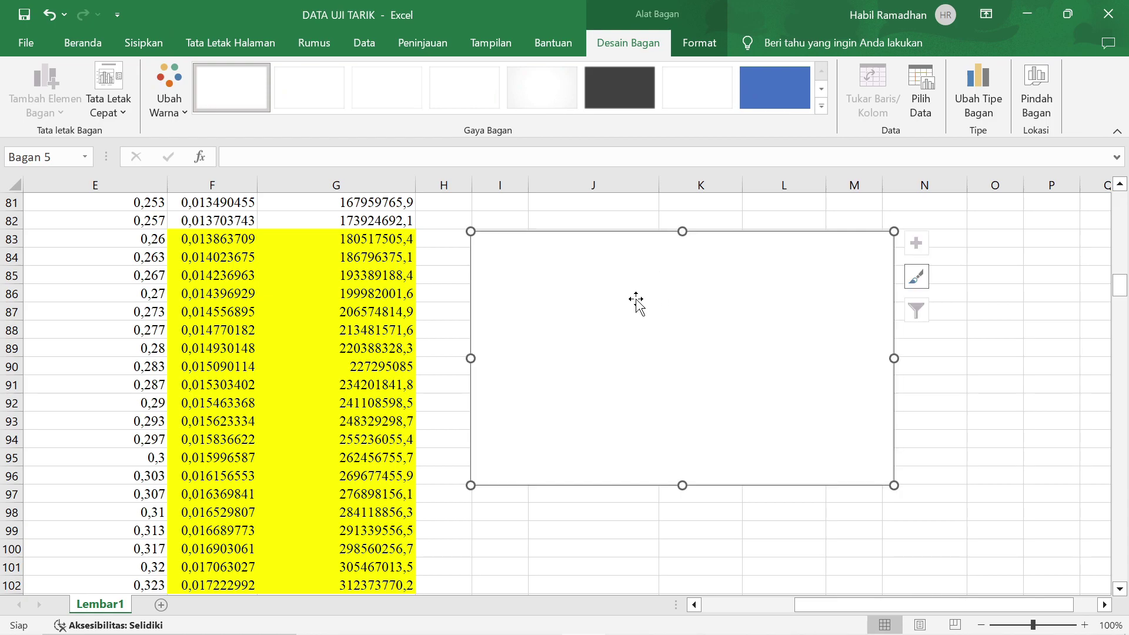
Add a data series named "Kurva Modulus Young" to the empty chart, with F83:F102 as its X values
right_click(627, 306)
left_click(682, 418)
left_click(340, 351)
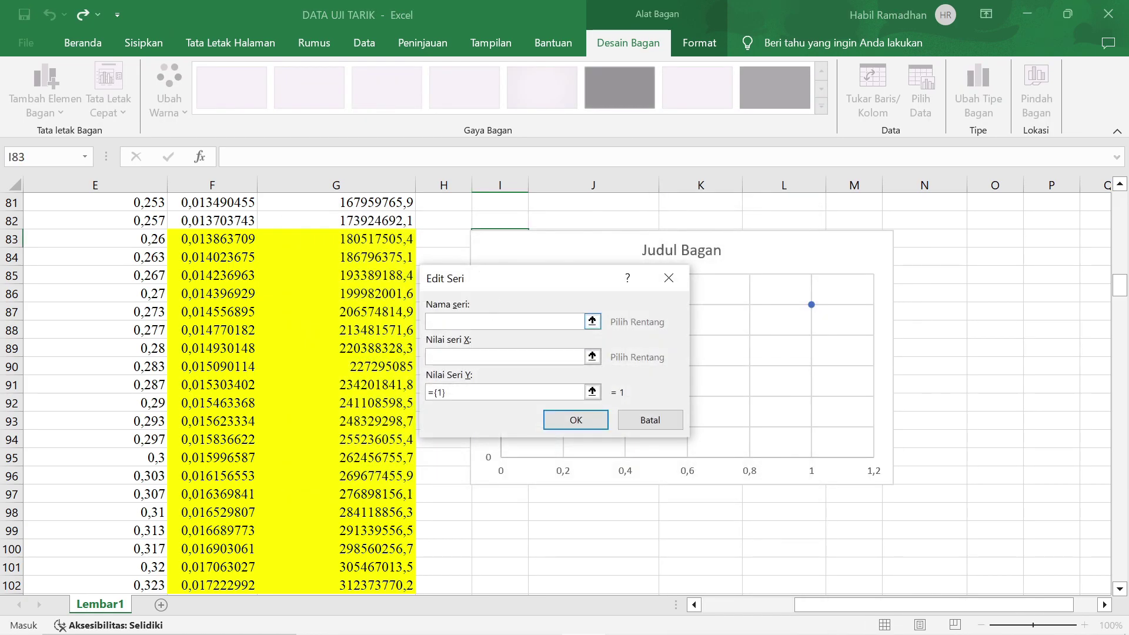
type("Kurva Modulus Young")
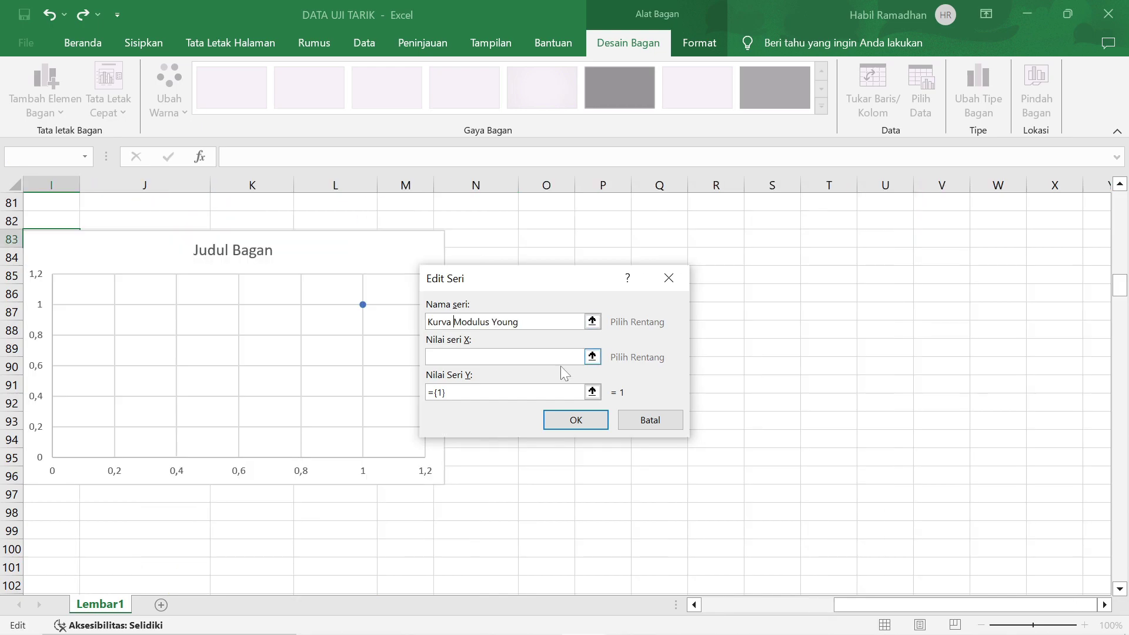
left_click(592, 357)
left_click_drag(881, 602, 644, 512)
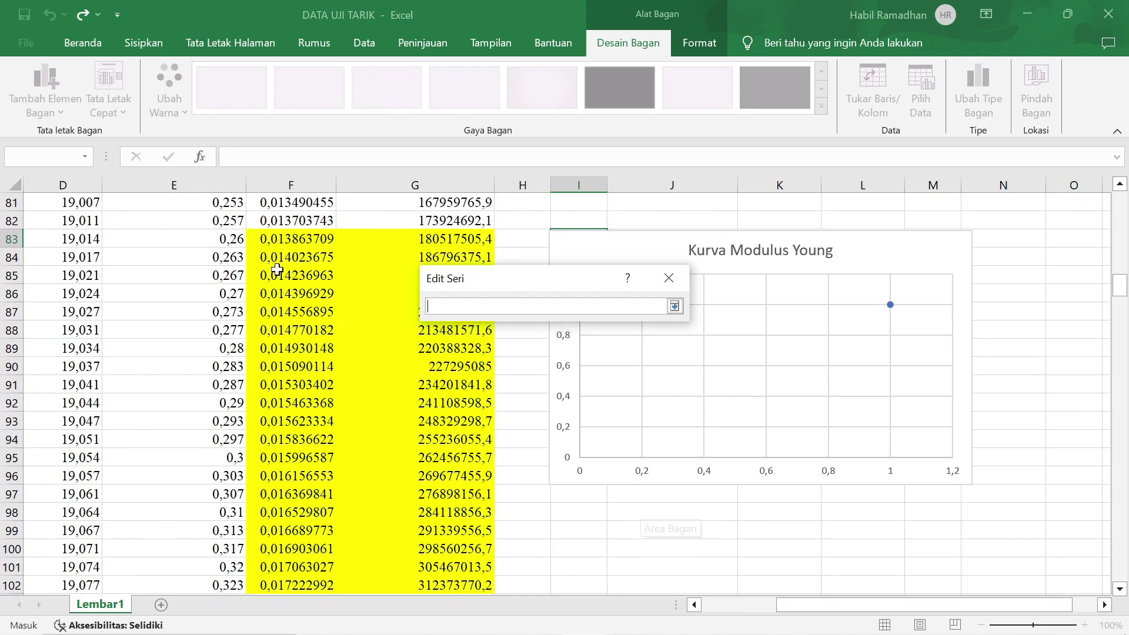
left_click_drag(267, 239, 294, 586)
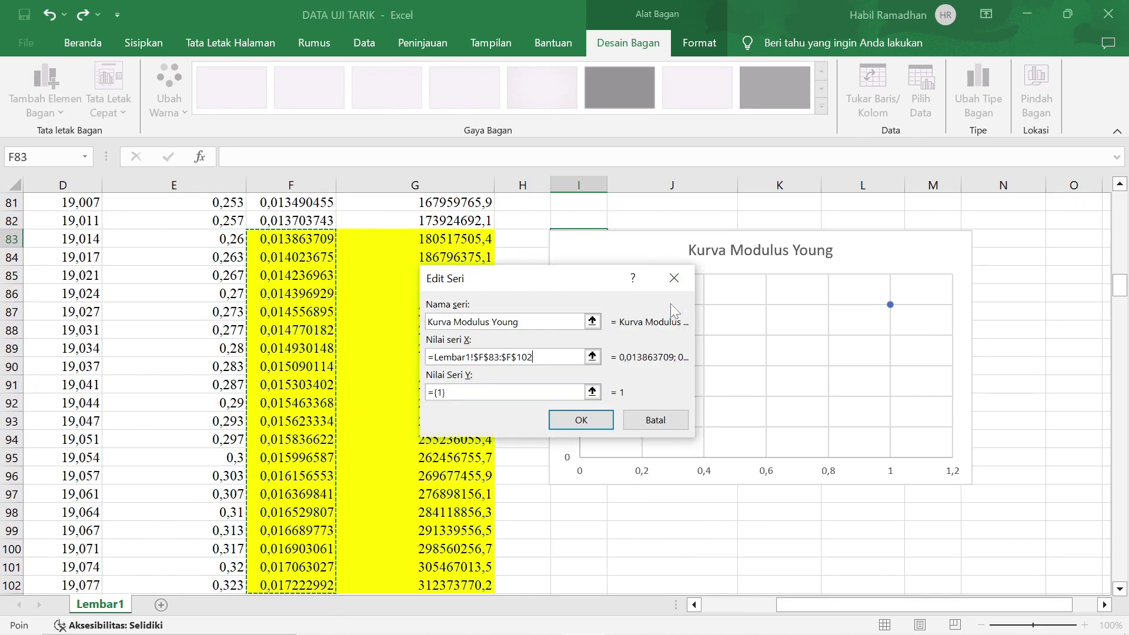
left_click(674, 306)
Set the new series' Y values to G83:G102 and apply the chart's data source
left_click(592, 393)
left_click_drag(417, 242, 444, 586)
left_click(680, 307)
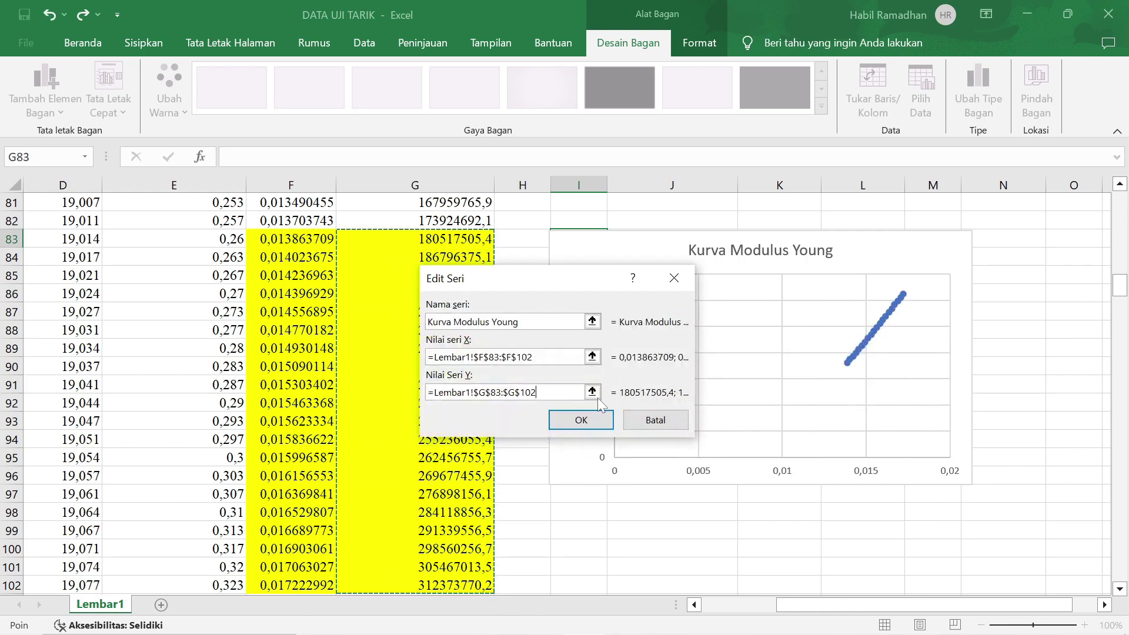
left_click(590, 421)
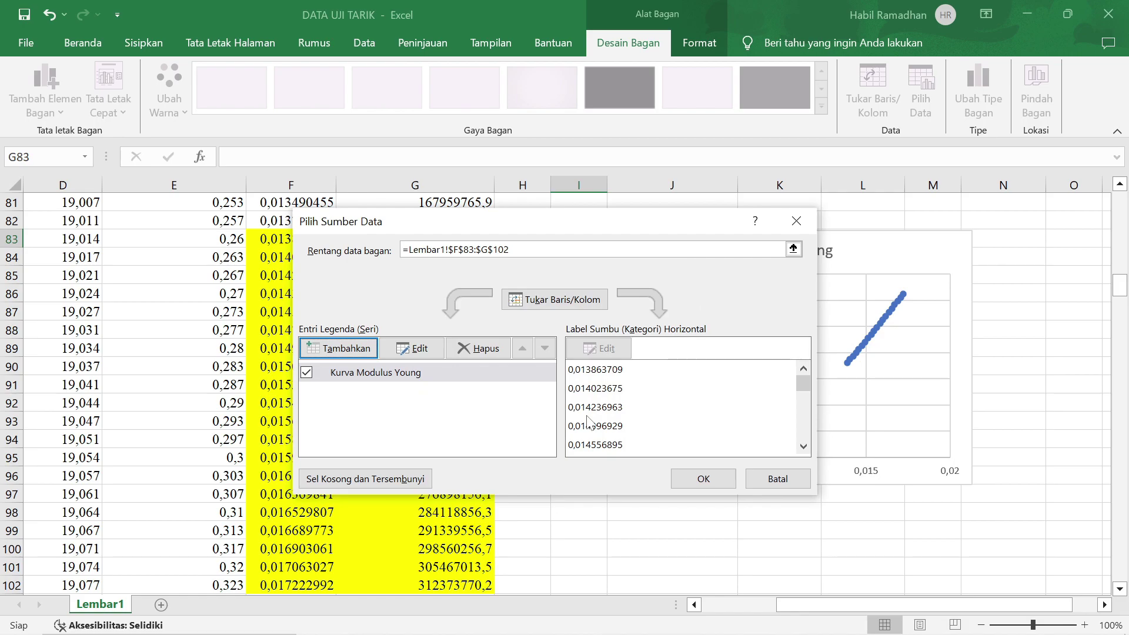
left_click(702, 480)
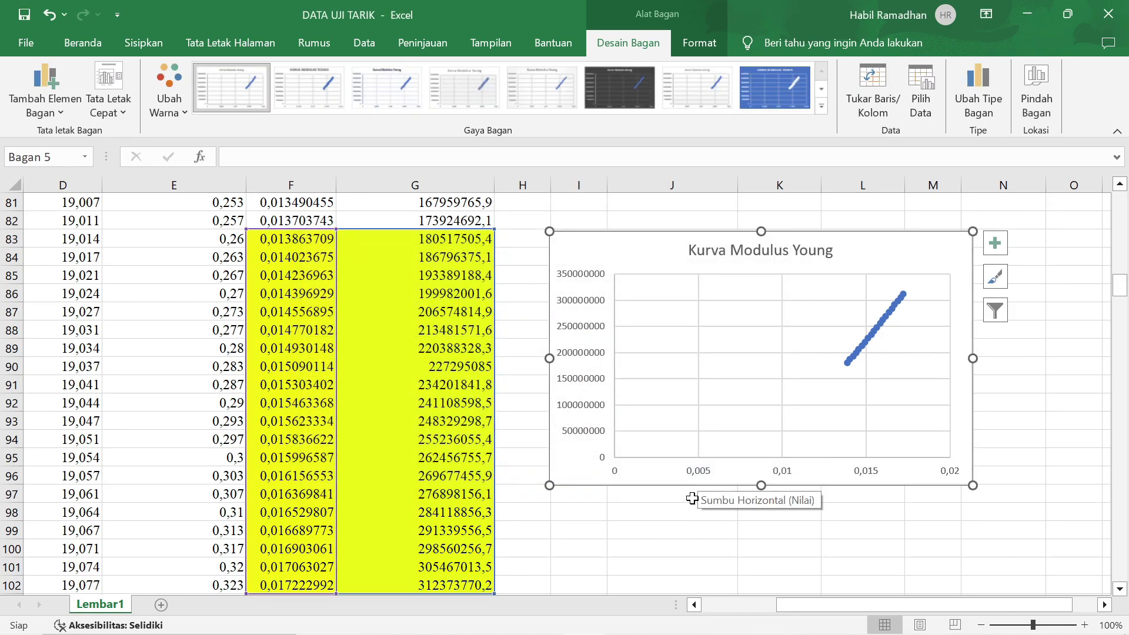
Set the minimum of the Kurva Modulus Young chart's horizontal axis to 0,013
right_click(700, 481)
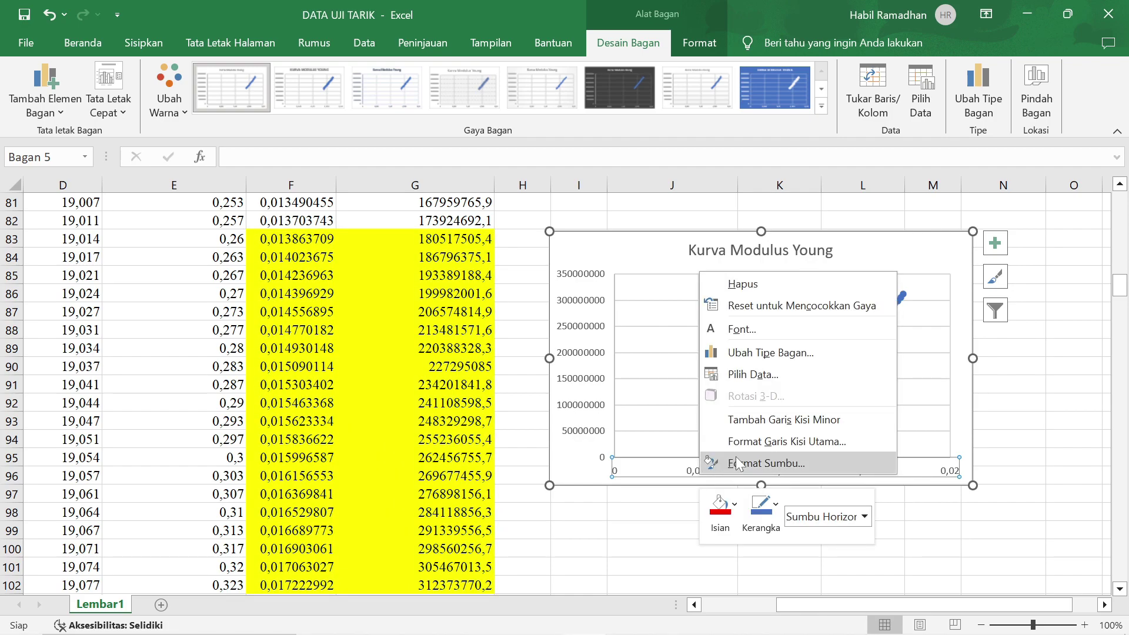
left_click(739, 463)
left_click(1000, 337)
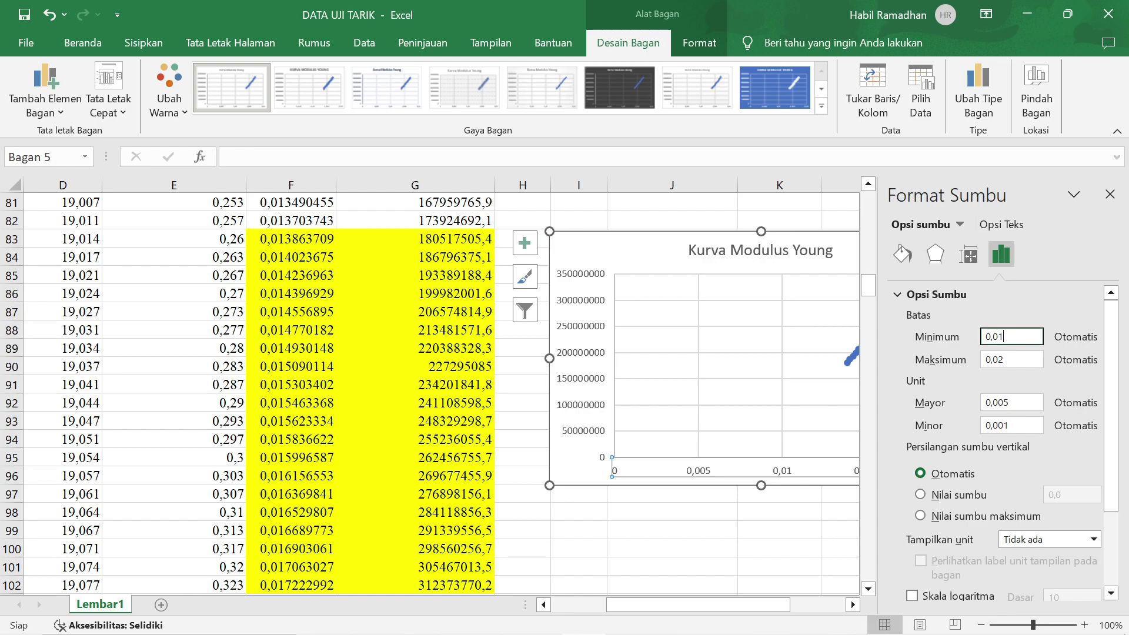
type("13")
key("Return")
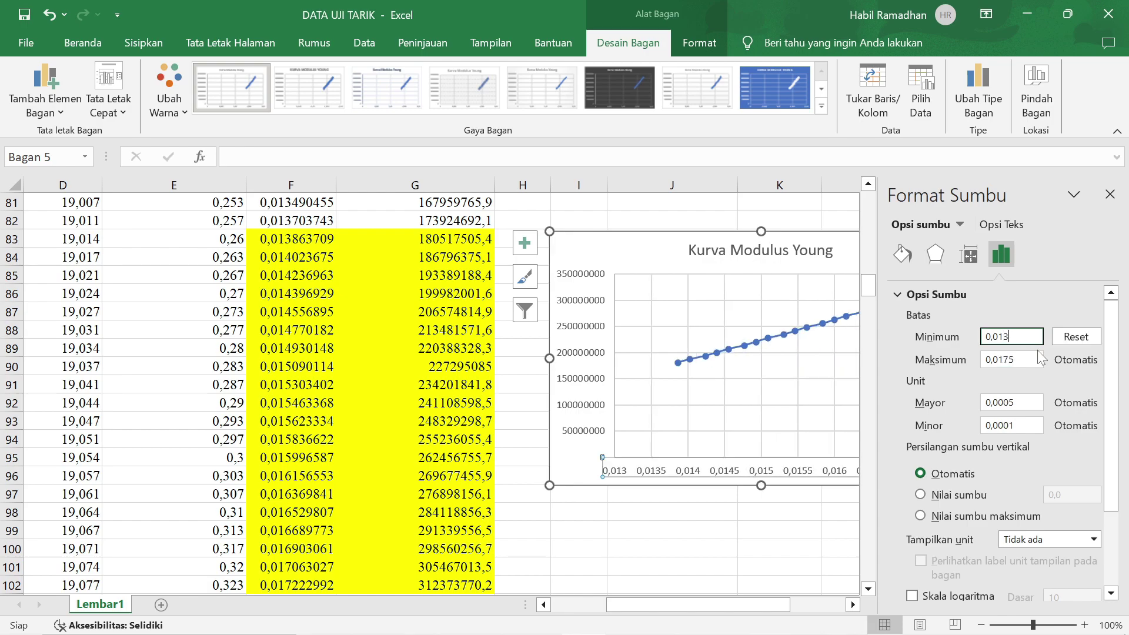
Set the minimum of the chart's vertical axis to 180 and close the axis formatting options
left_click(765, 480)
right_click(597, 323)
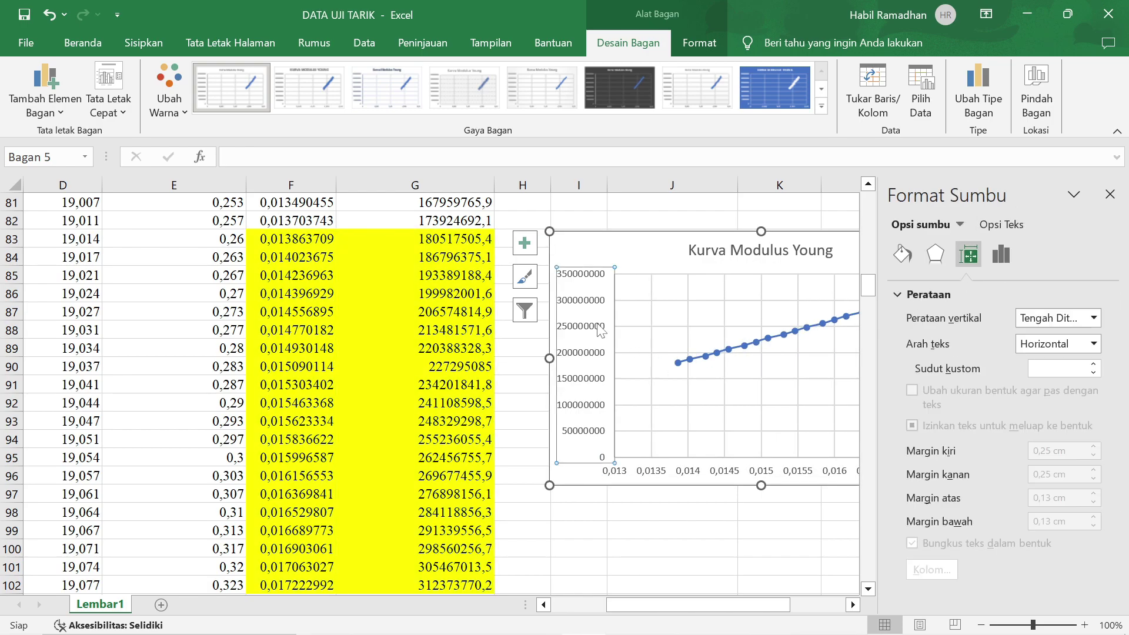
left_click(691, 514)
left_click(1000, 337)
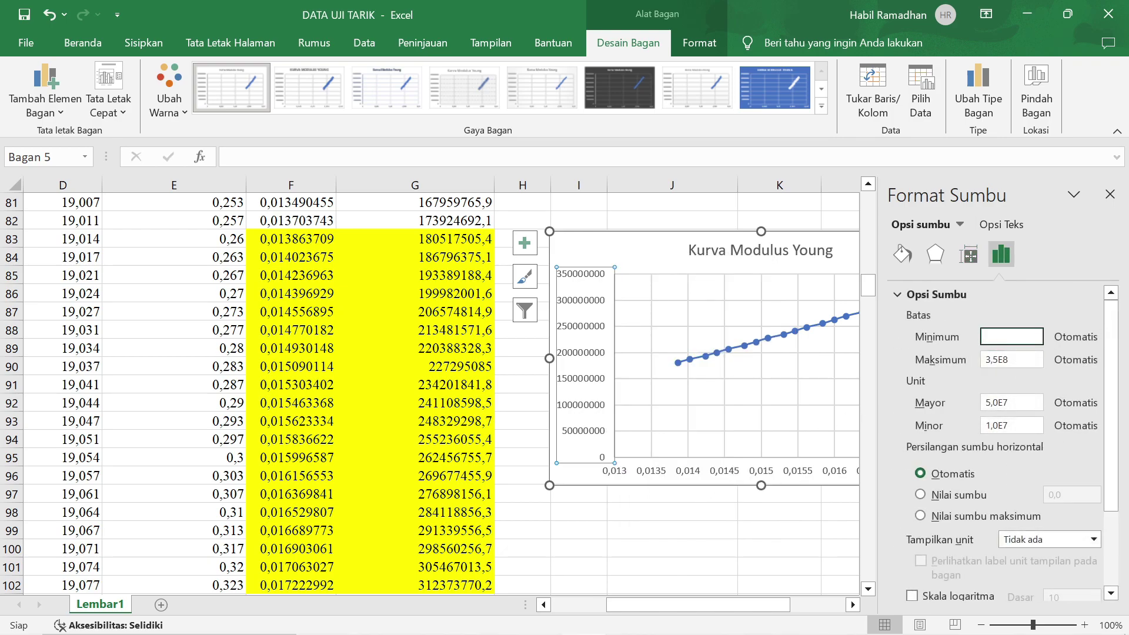
key("Return")
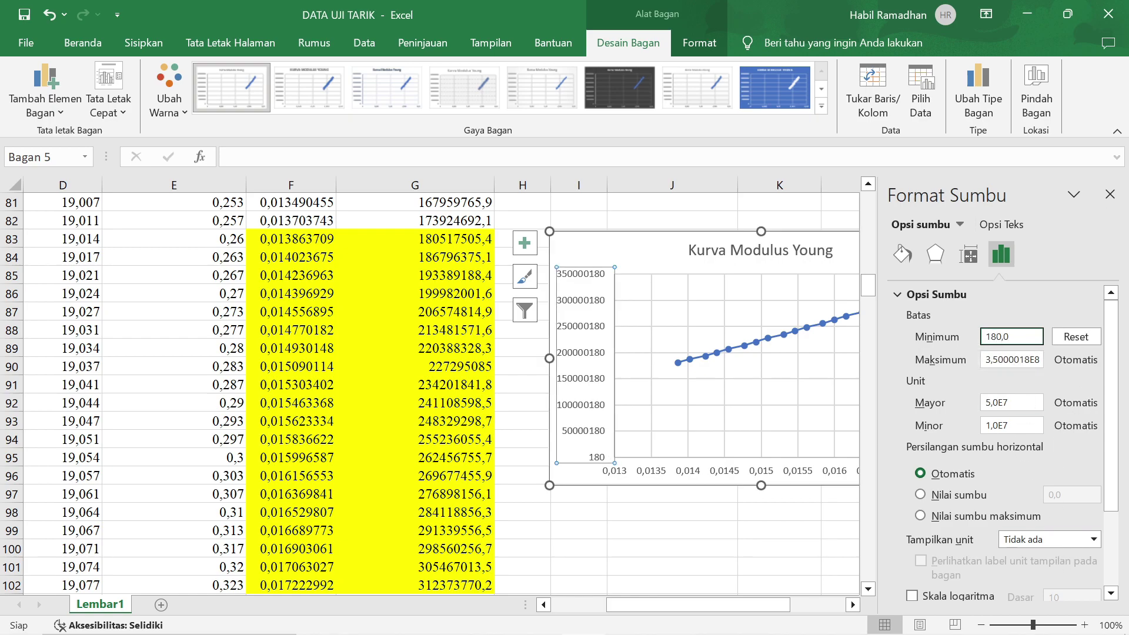
left_click(1110, 194)
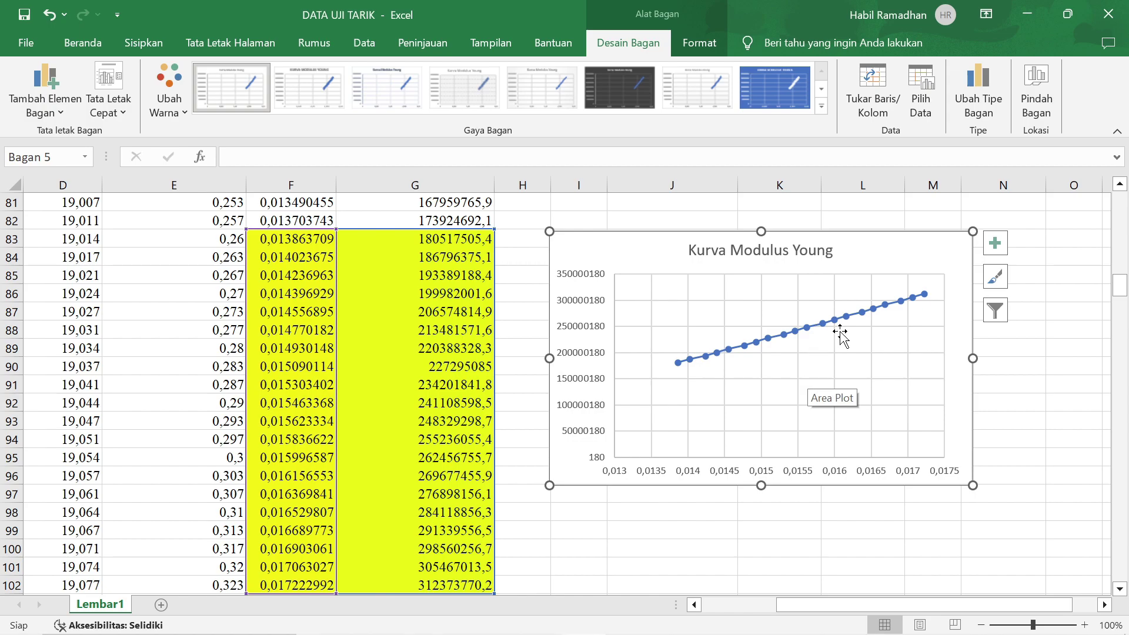
right_click(893, 259)
key("f")
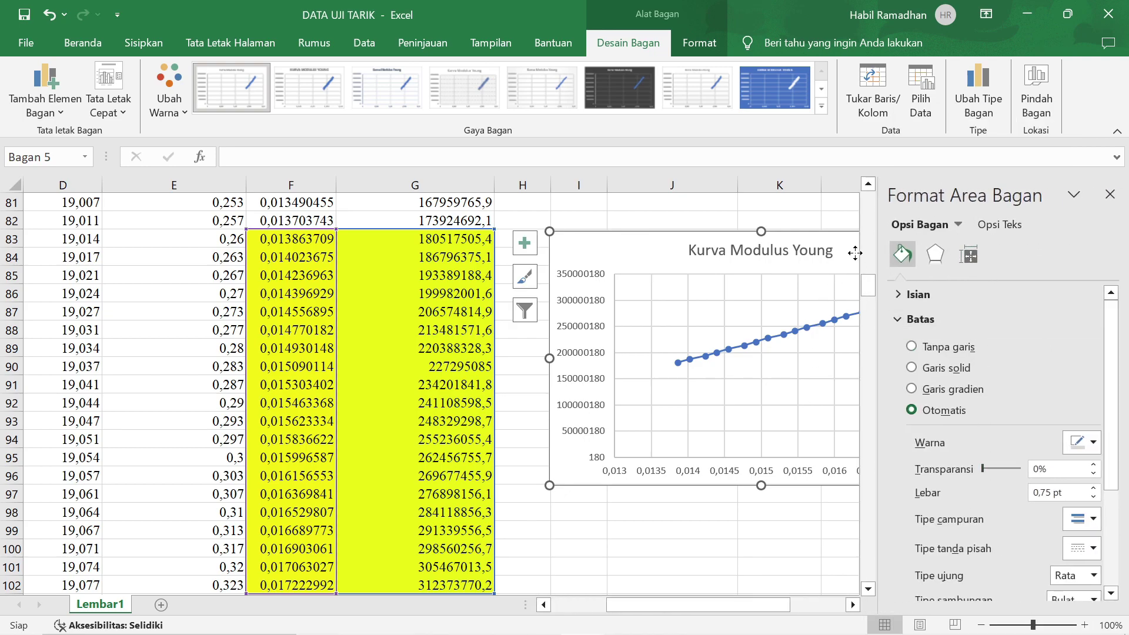
left_click(1110, 194)
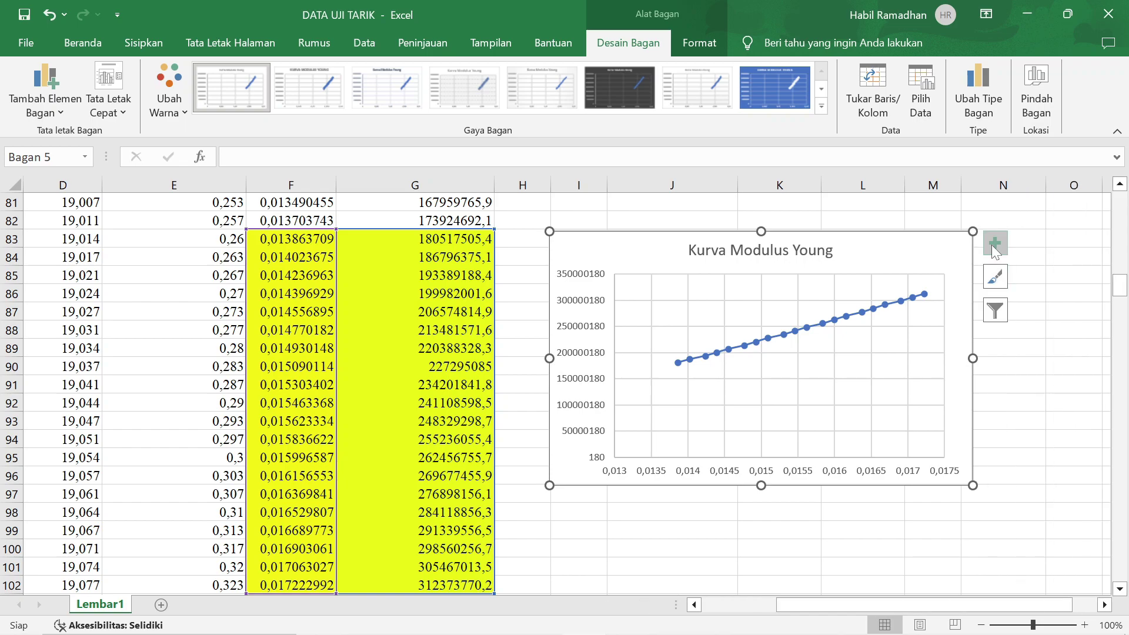
Add a linear trendline with its equation and R-squared value on the Kurva Modulus Young chart, and place the label below the line
left_click(995, 243)
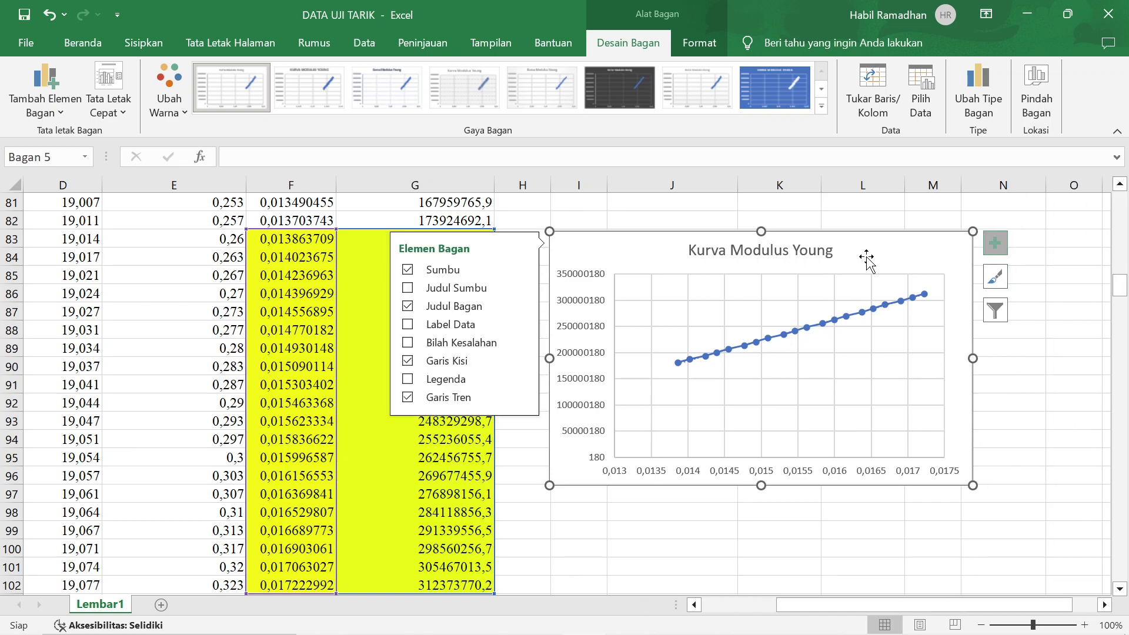
double_click(867, 259)
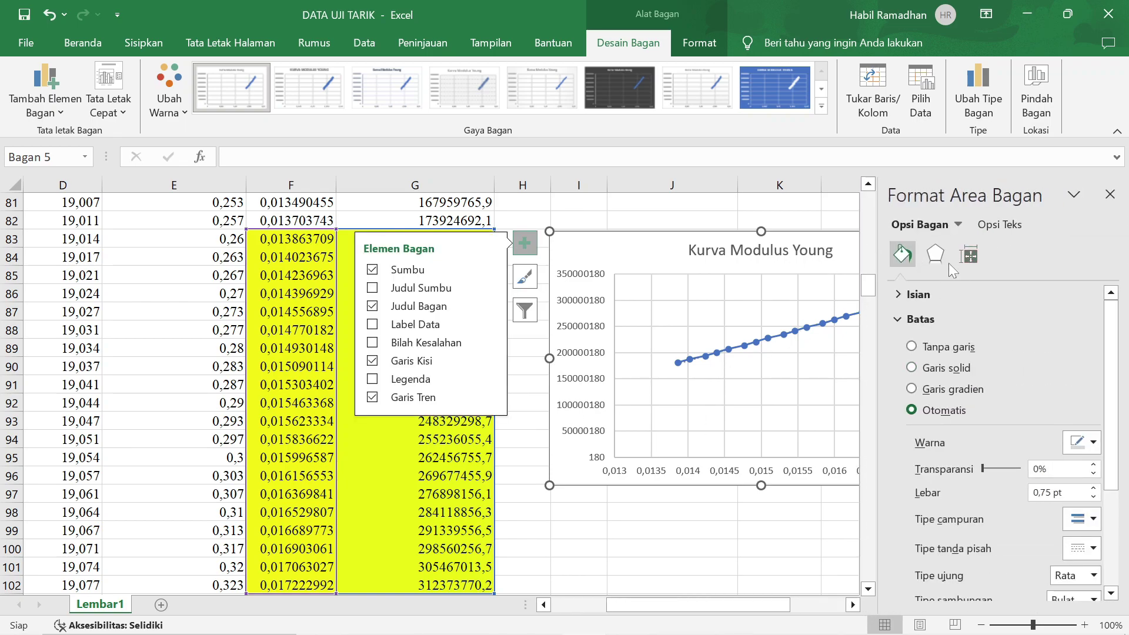
left_click(958, 224)
left_click(957, 418)
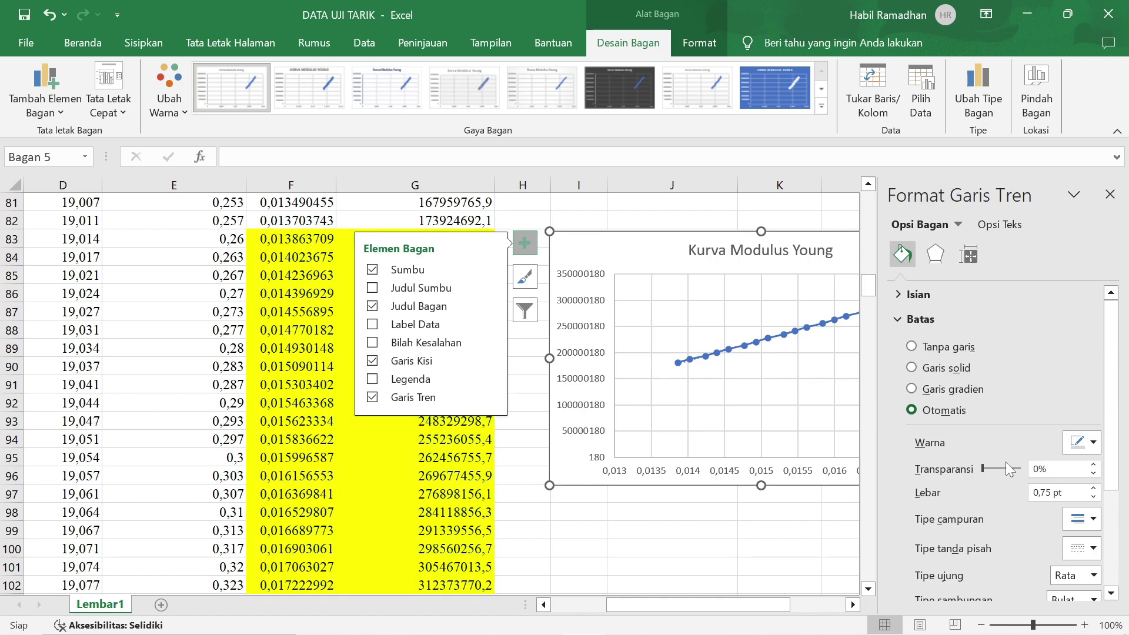
scroll(1007, 461, "down", 3)
left_click(969, 256)
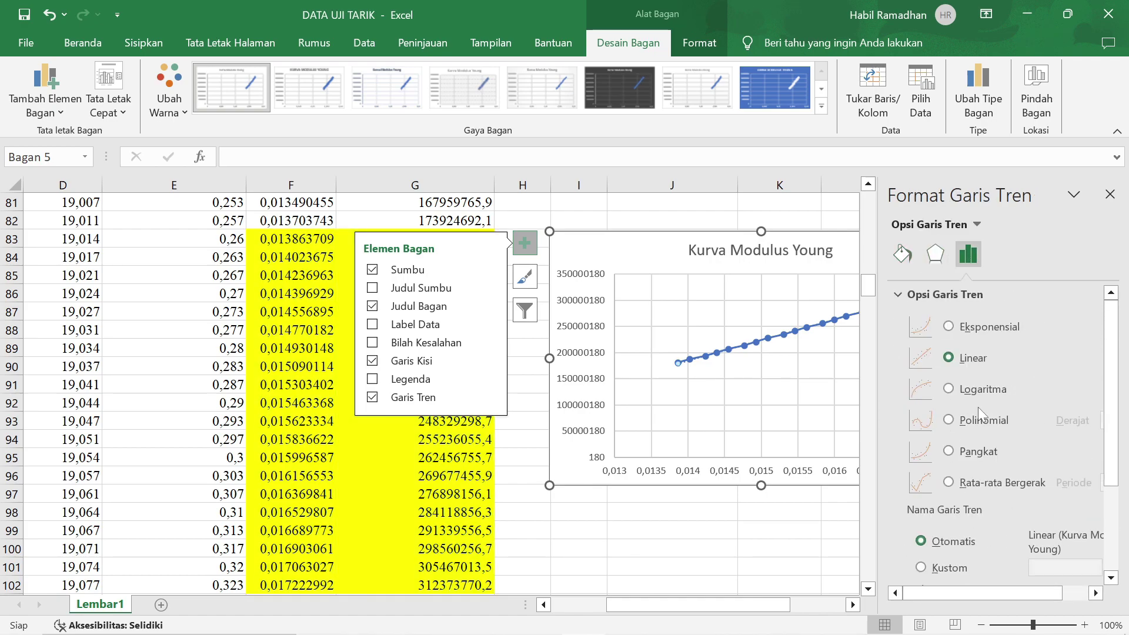
scroll(979, 407, "down", 3)
left_click(944, 570)
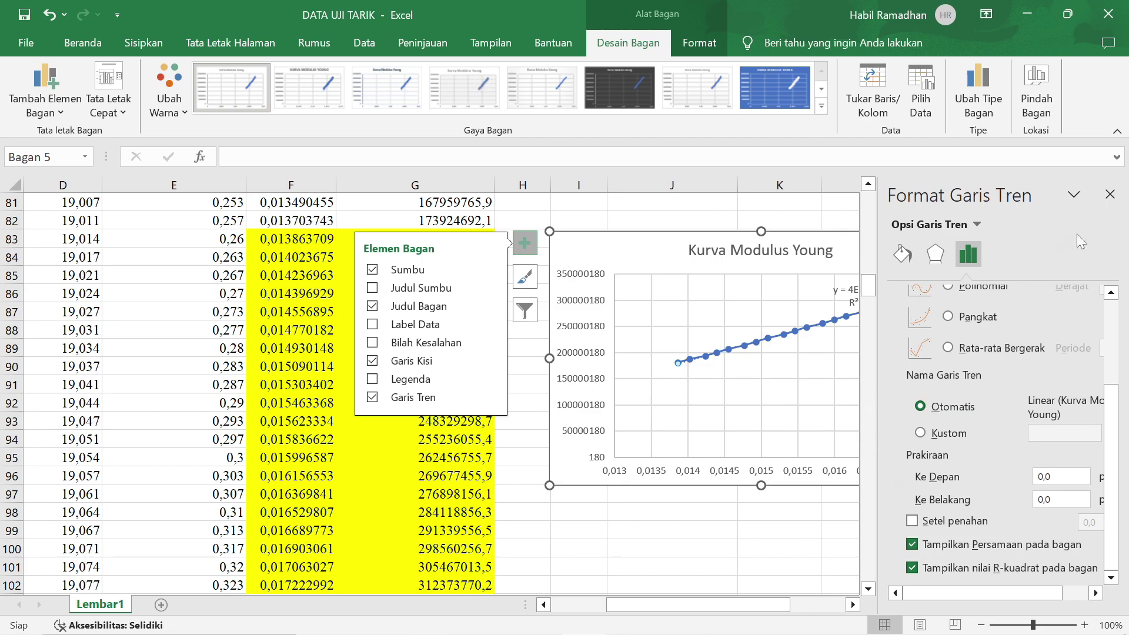
left_click(1110, 194)
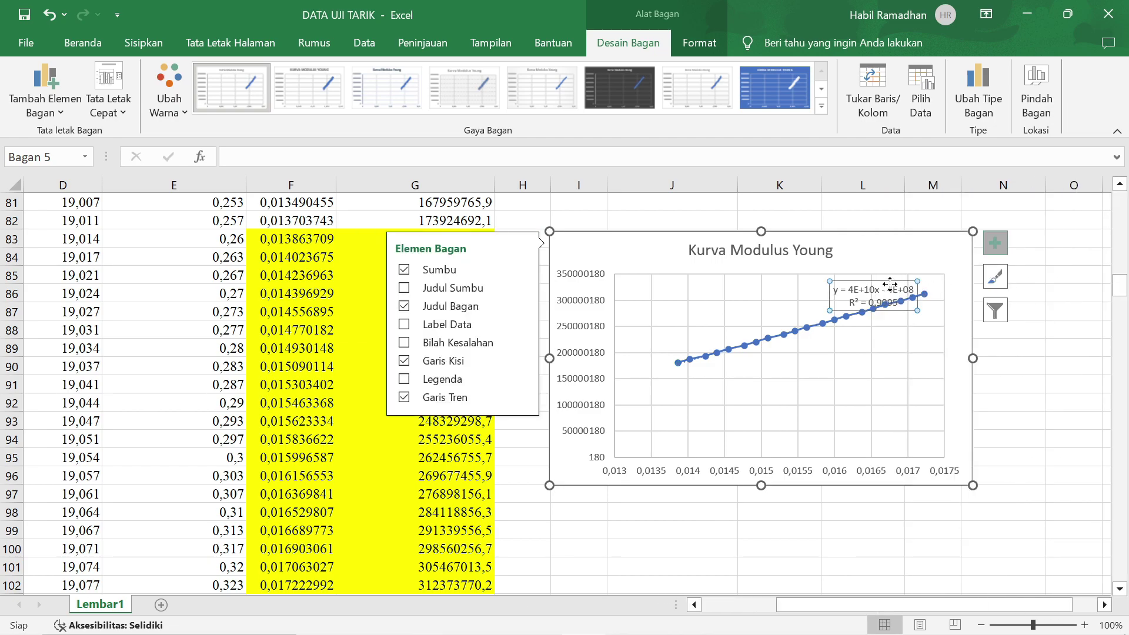
left_click_drag(890, 280, 841, 370)
left_click(900, 389)
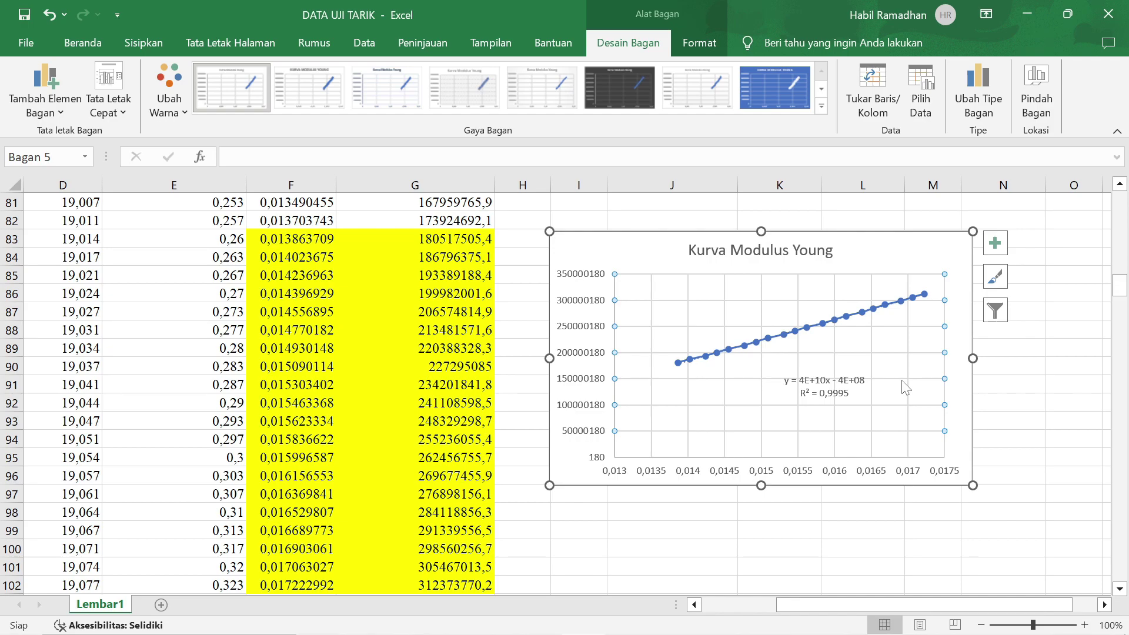
Extend the Kurva Modulus Young chart's source range down to row 103 and check the trendline's R-squared value
scroll(906, 388, "up", 3, "ctrl")
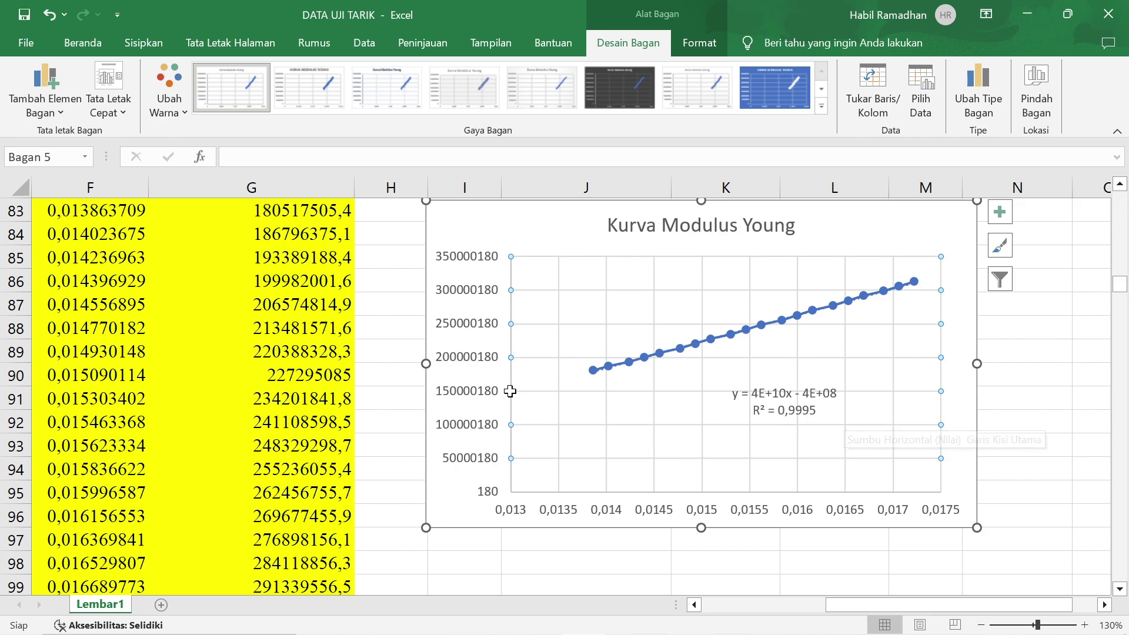
scroll(500, 406, "down", 1)
scroll(497, 405, "down", 1, "ctrl")
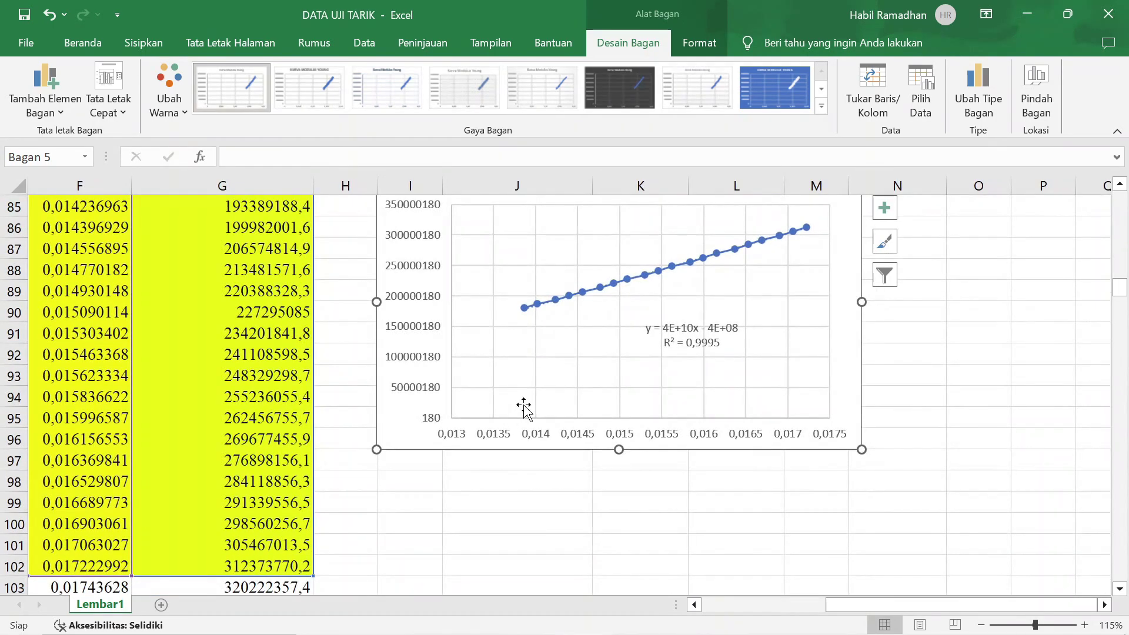
left_click_drag(948, 605, 908, 605)
scroll(676, 520, "down", 2)
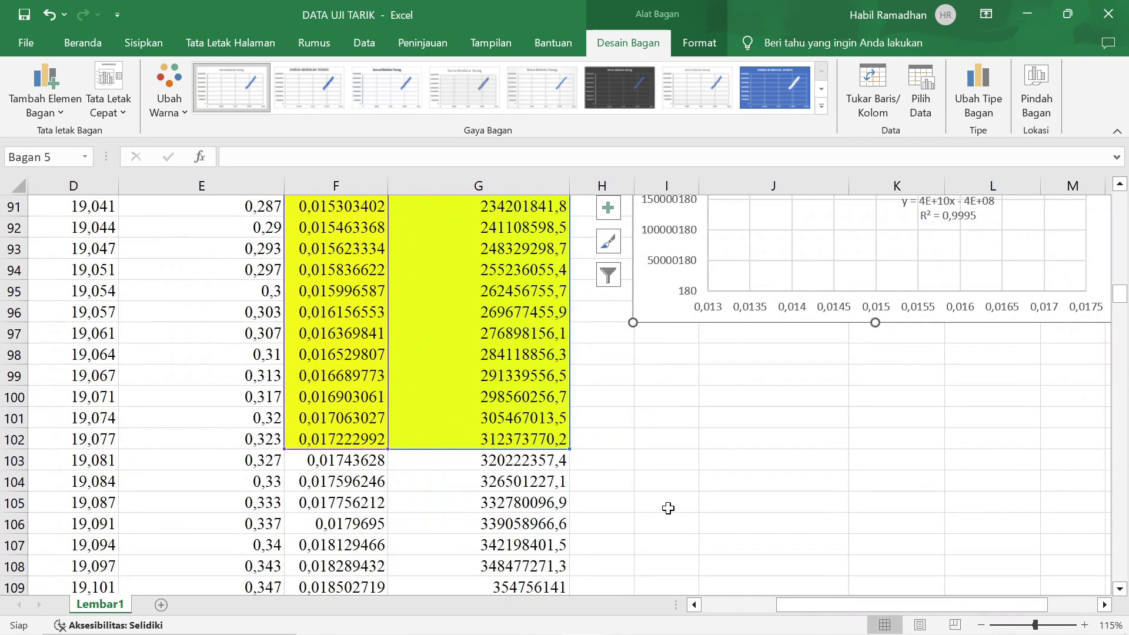
left_click_drag(567, 453, 574, 462)
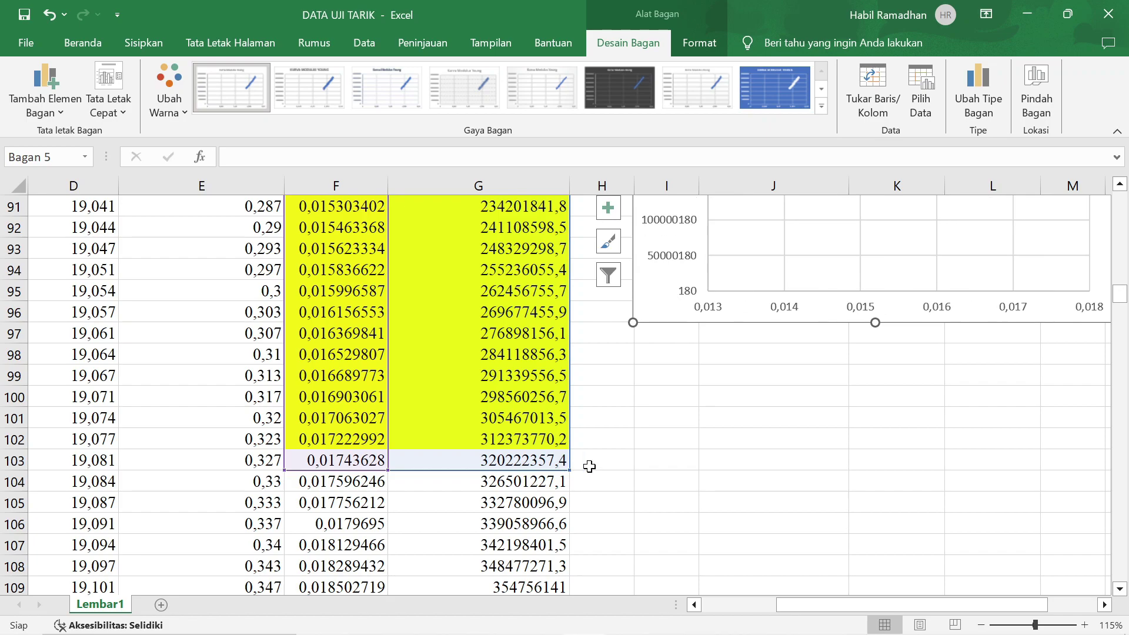
scroll(709, 481, "up", 2)
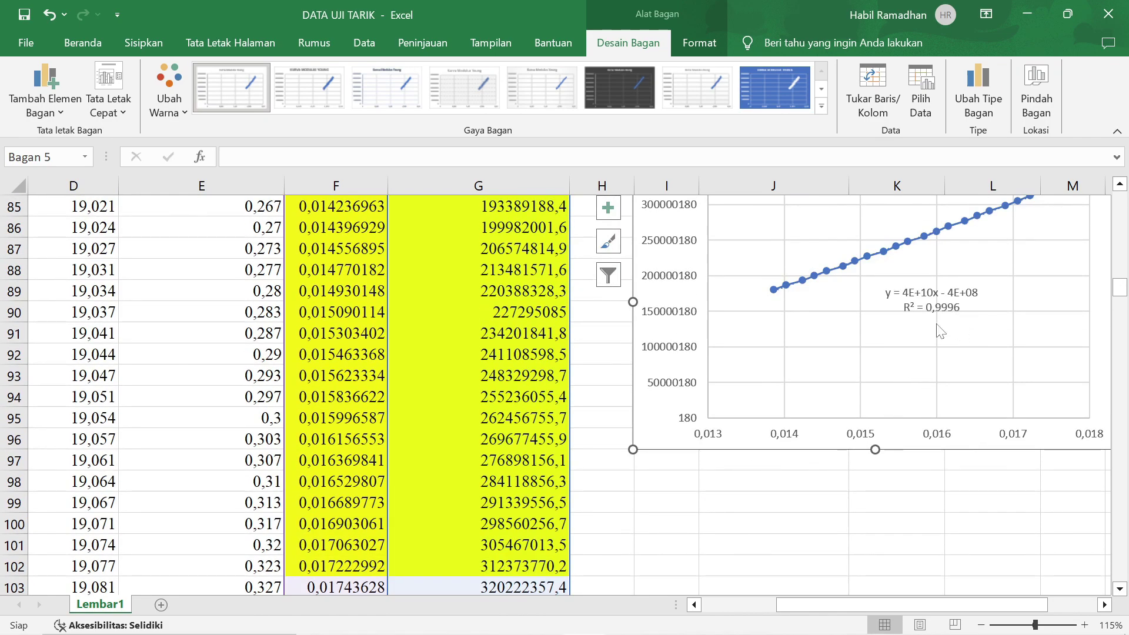
scroll(956, 306, "down", 1)
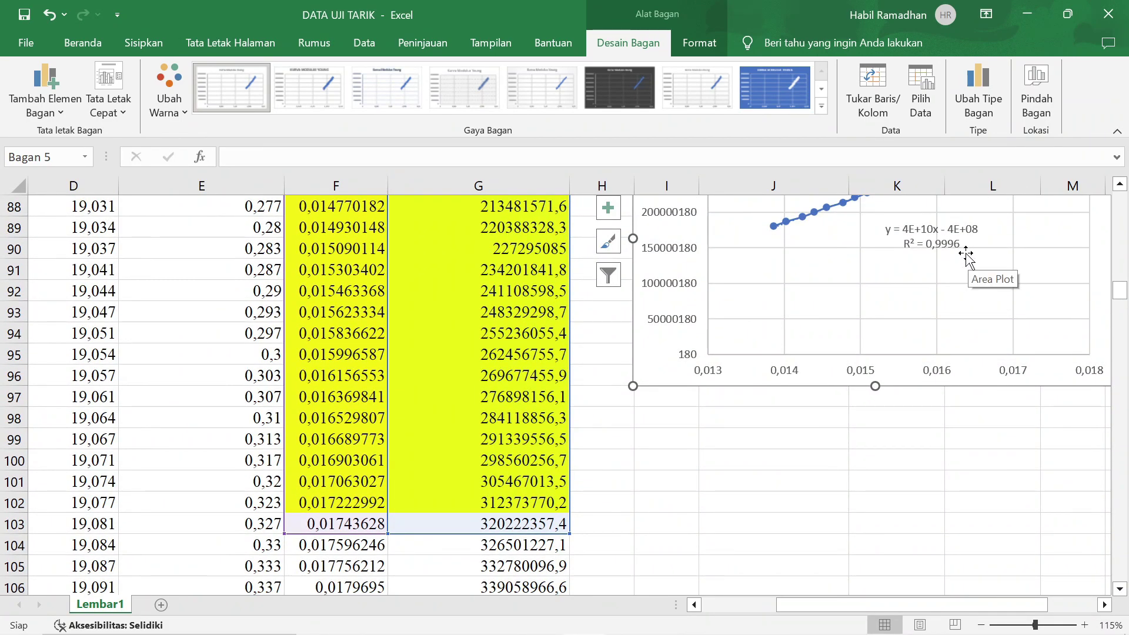
scroll(589, 486, "down", 1)
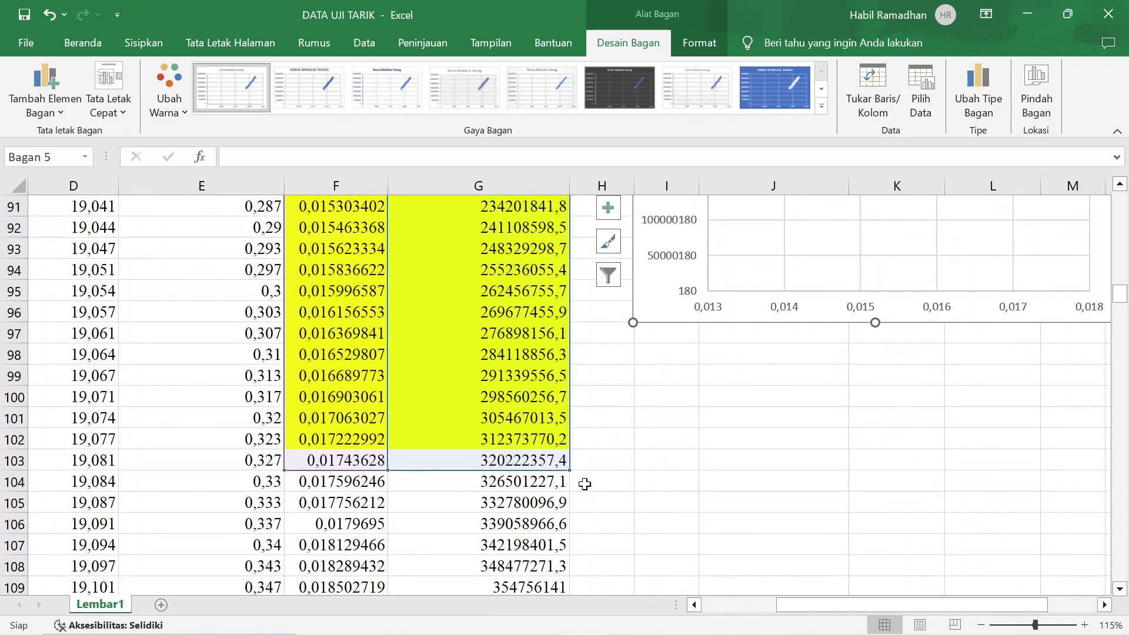
Extend the Kurva Modulus Young chart's source range row by row down to row 106, checking the trendline's R-squared value along the way
left_click_drag(569, 470, 565, 486)
scroll(823, 480, "up", 1)
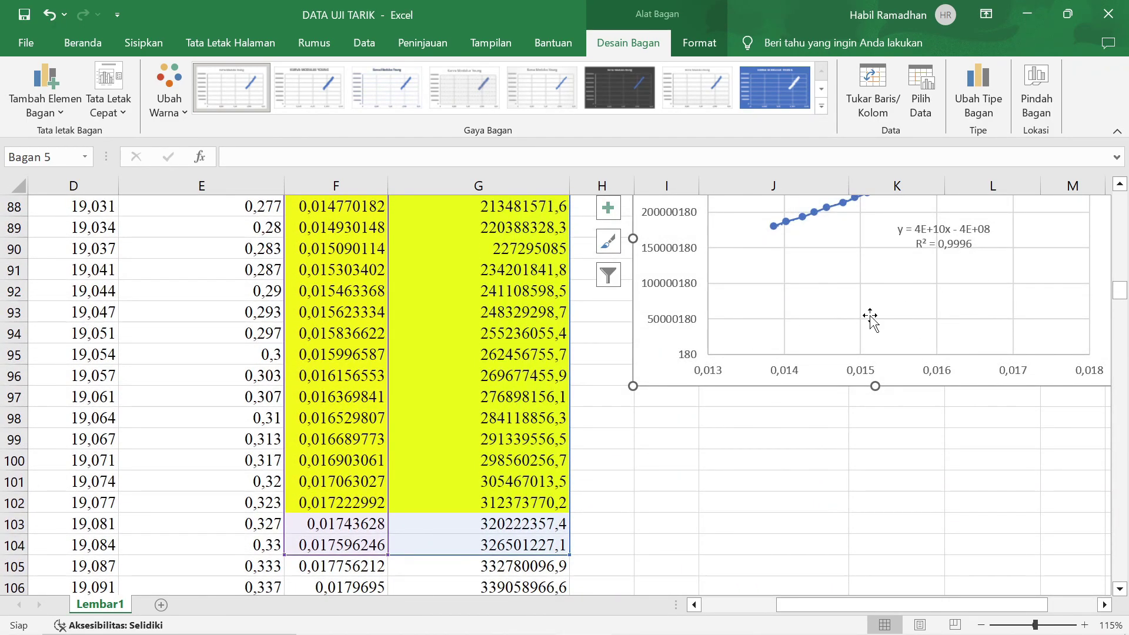
scroll(587, 456, "down", 2)
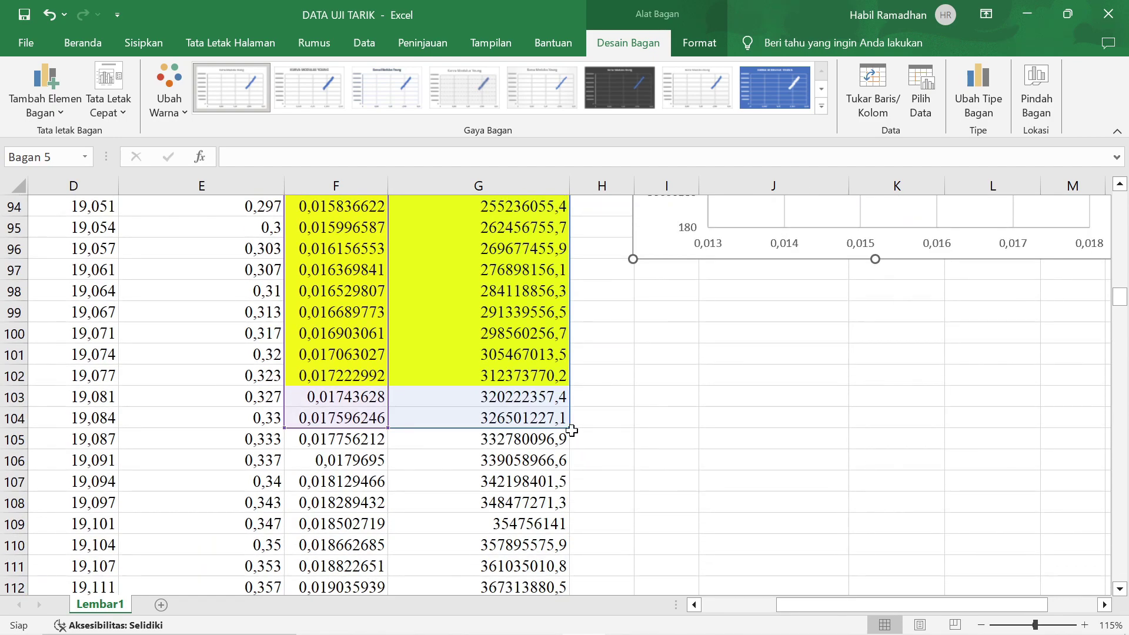
left_click_drag(572, 432, 572, 450)
scroll(852, 445, "up", 2)
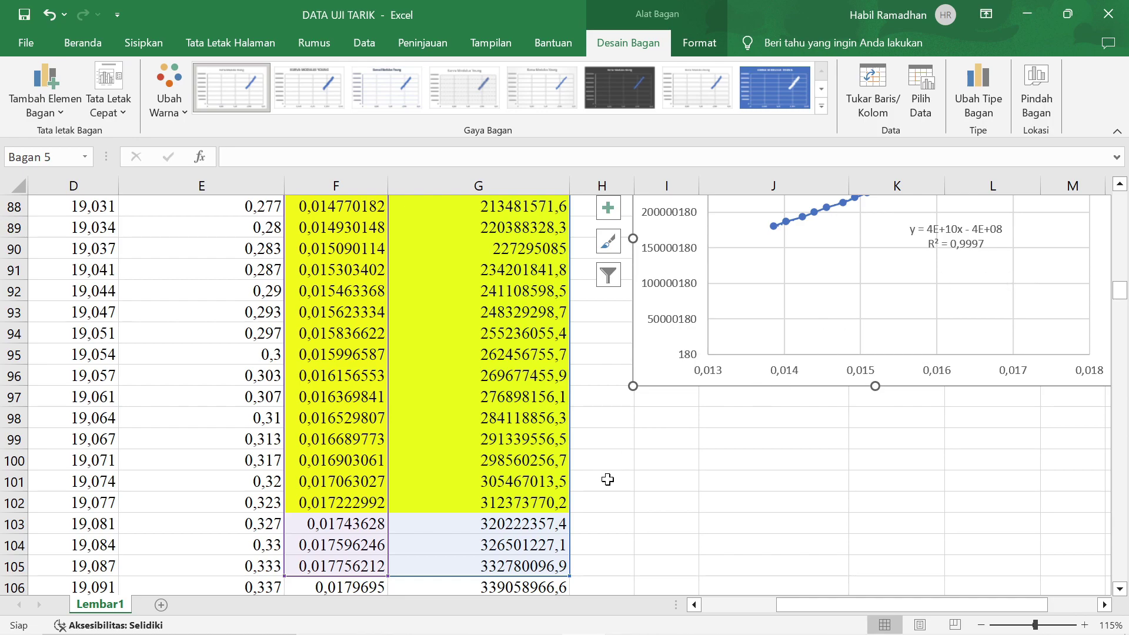
scroll(608, 480, "down", 2)
left_click_drag(570, 449, 570, 465)
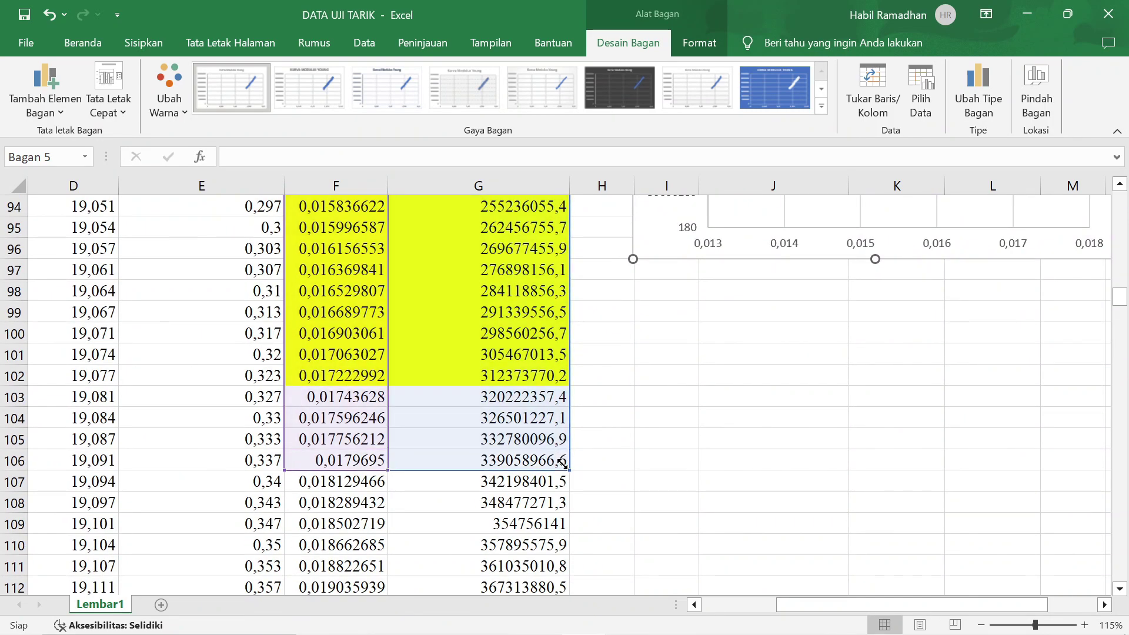
scroll(752, 466, "up", 3)
scroll(661, 453, "down", 2)
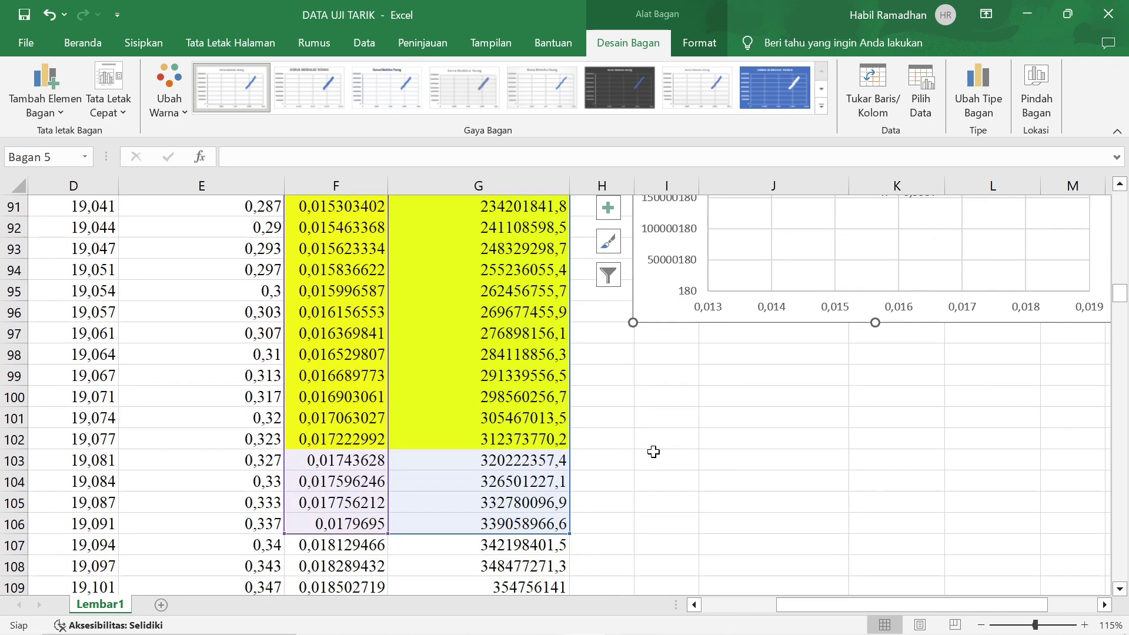
Try extending the chart's source range to row 107, check the R-squared value, and return the range's end to row 106
left_click_drag(577, 528, 571, 547)
scroll(771, 509, "up", 2)
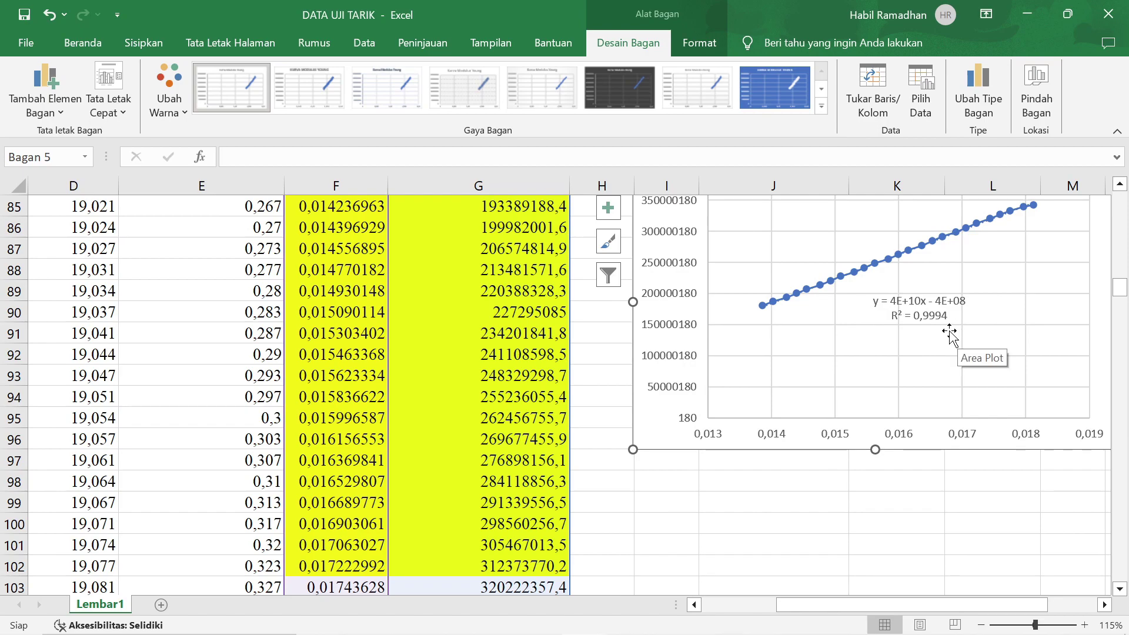
scroll(951, 332, "down", 3)
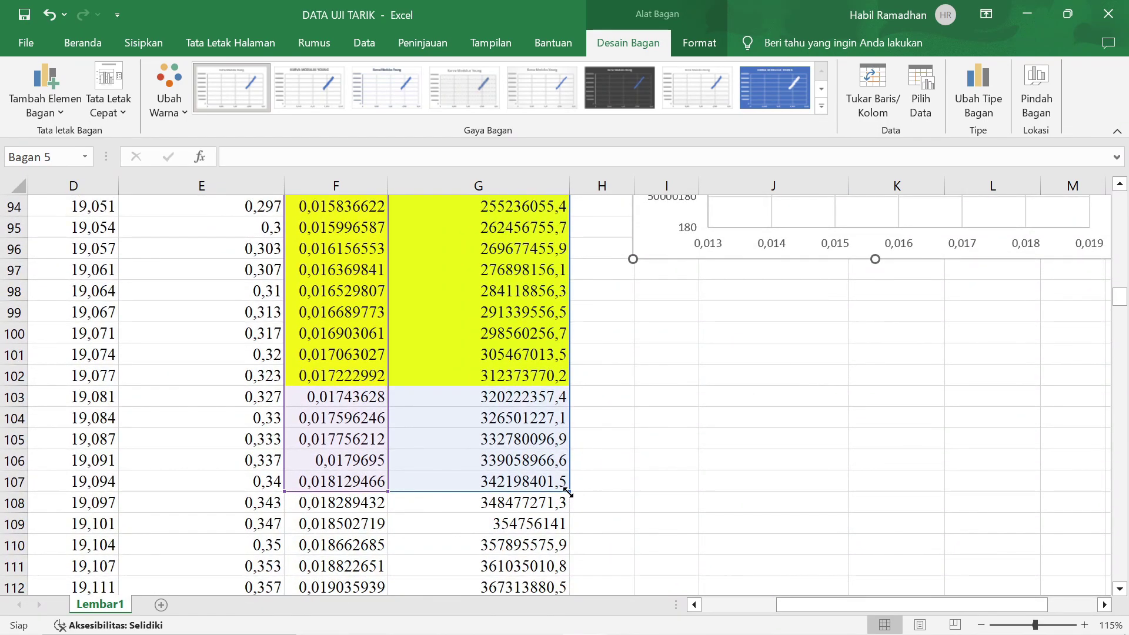
left_click_drag(568, 492, 568, 479)
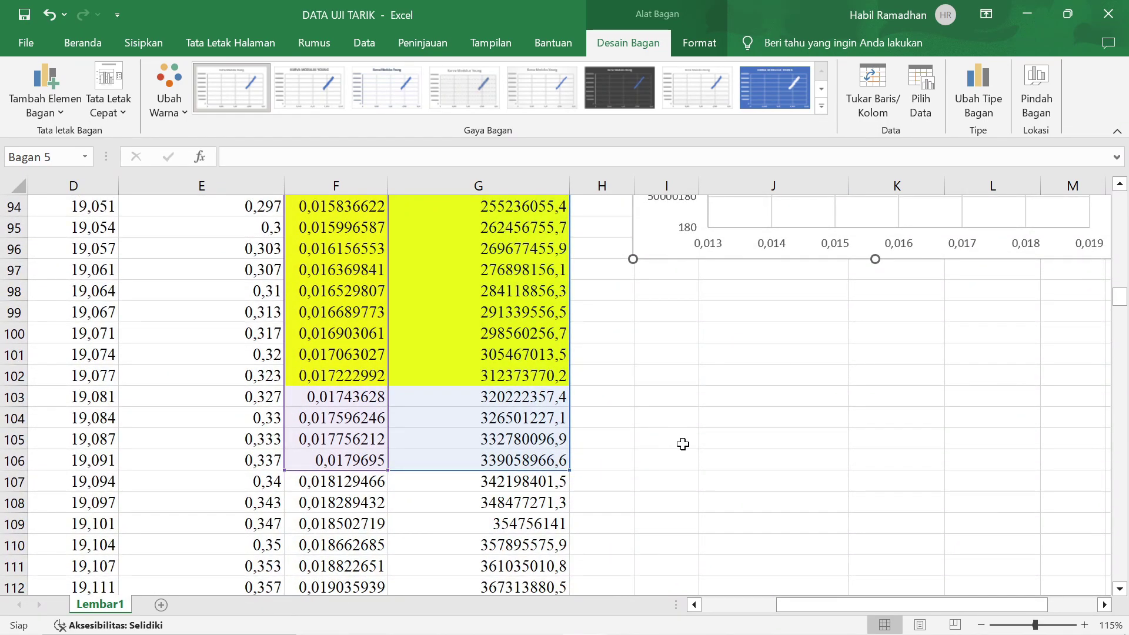
scroll(784, 411, "up", 5)
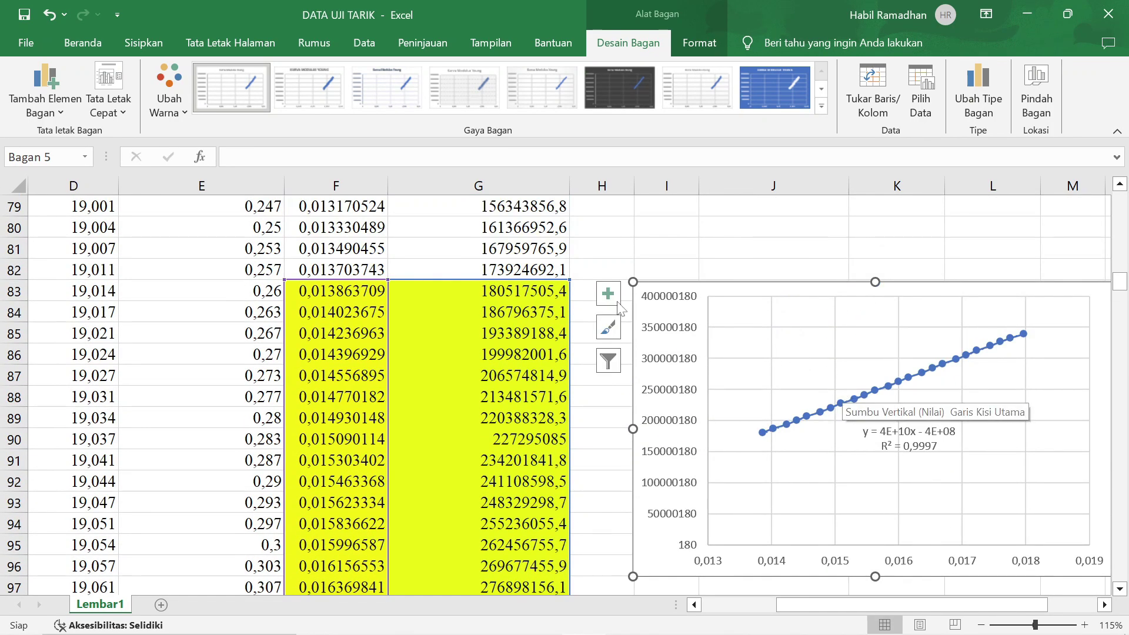
Try starting the chart's source range at row 81, and set its first row to 82
left_click_drag(570, 280, 569, 238)
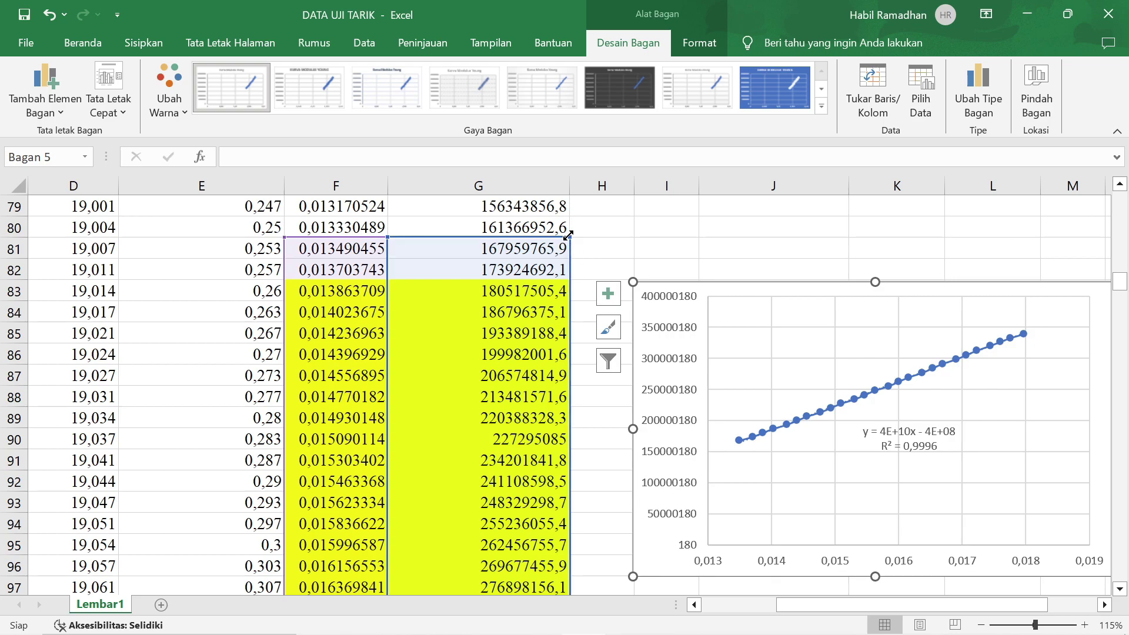
left_click_drag(571, 238, 568, 255)
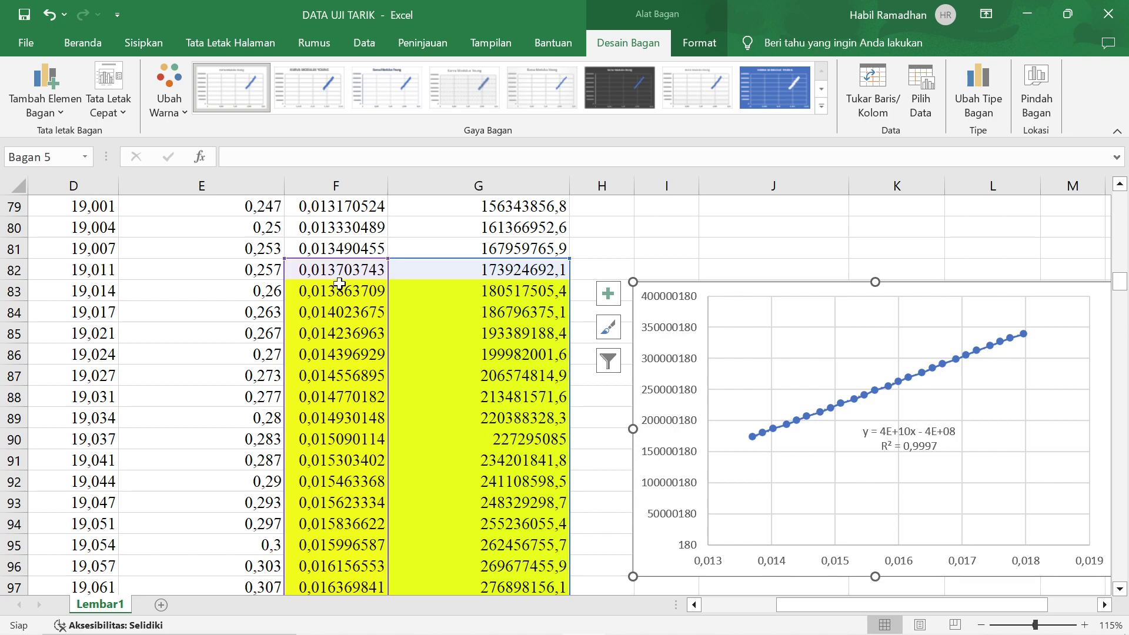
Fill the newly included strain and stress cells F103:G106 and F82:G82 with yellow
scroll(338, 291, "down", 3)
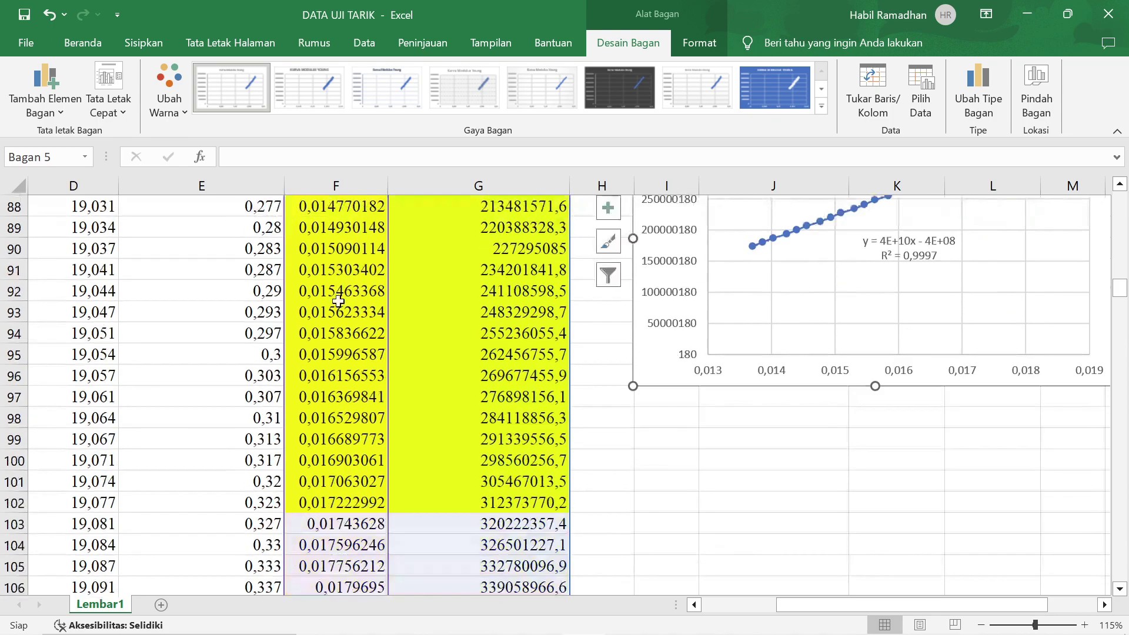
scroll(338, 291, "down", 2)
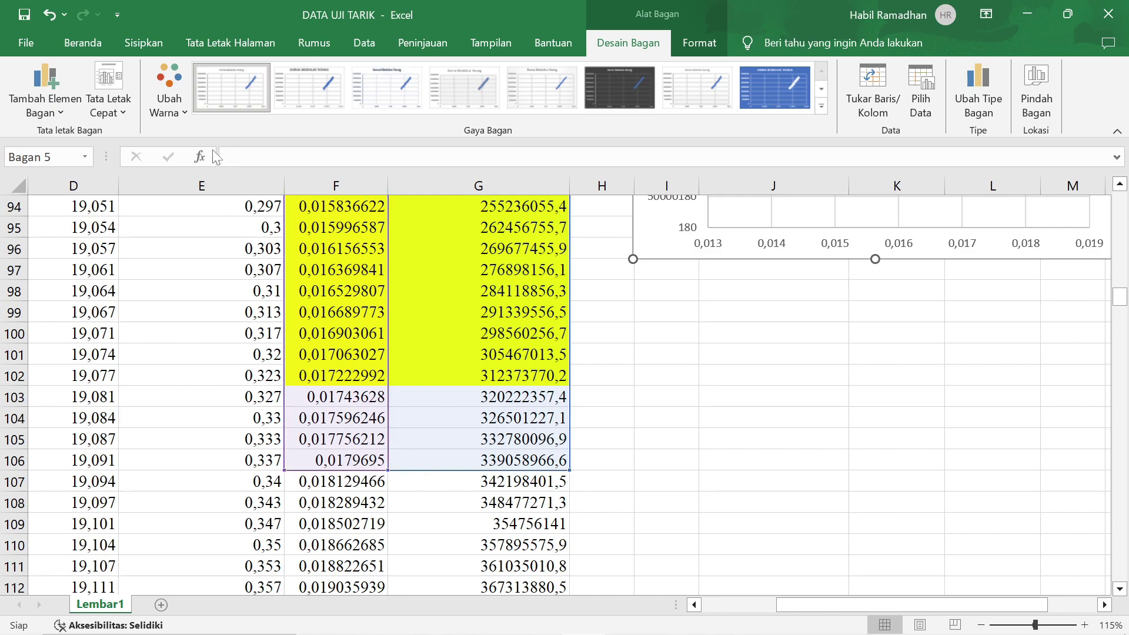
left_click(100, 46)
left_click(231, 104)
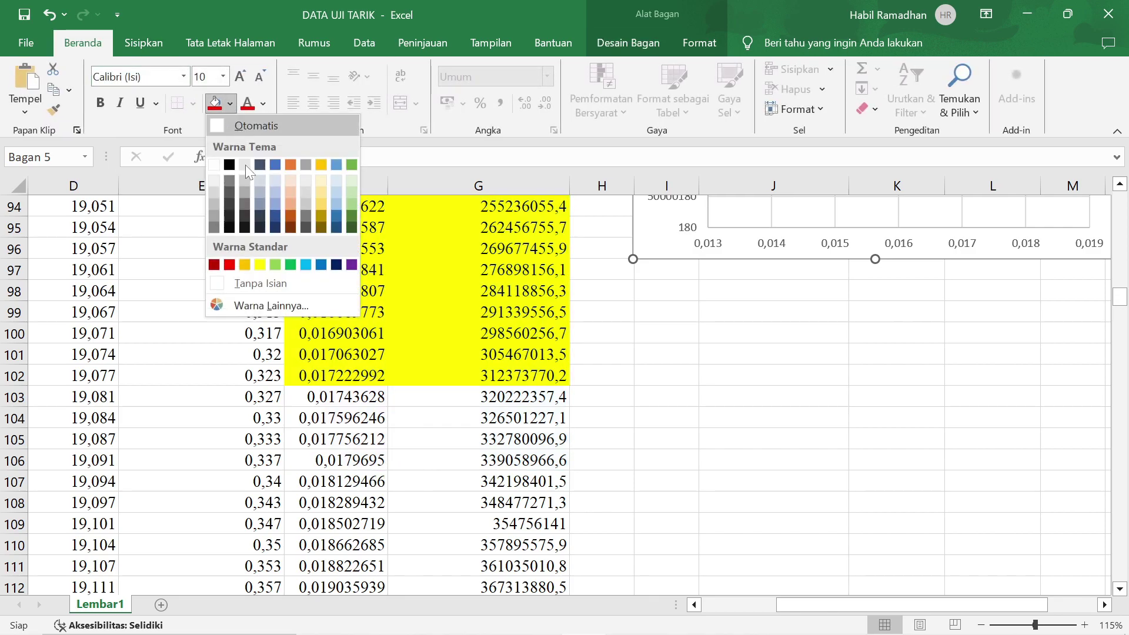
left_click(529, 420)
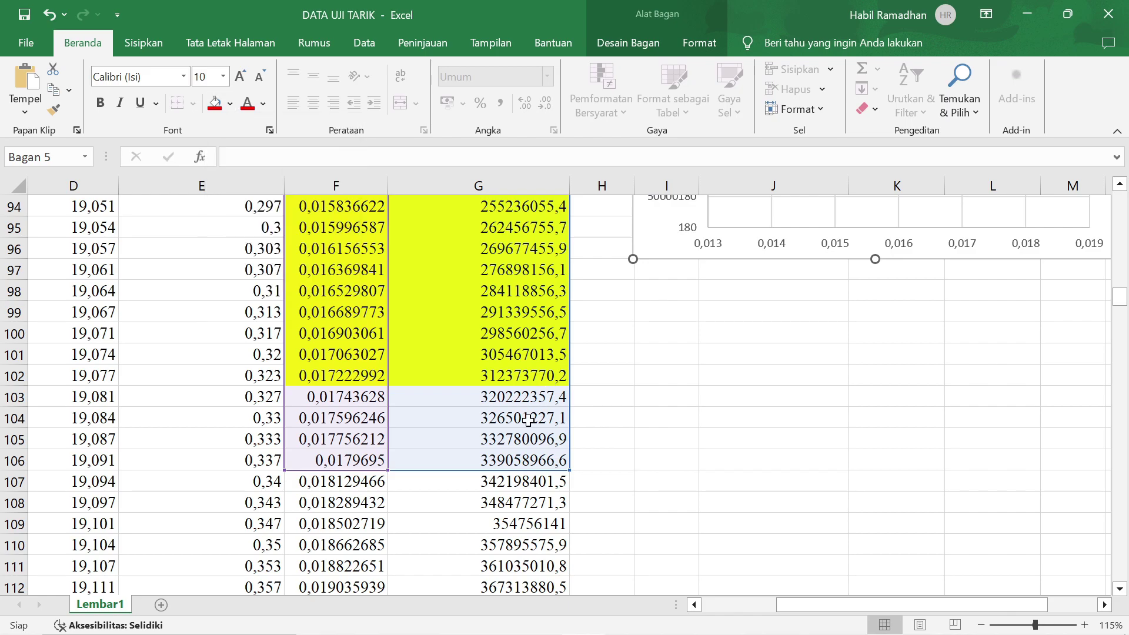
left_click_drag(353, 397, 529, 461)
left_click(216, 104)
scroll(706, 302, "up", 5)
left_click(705, 302)
left_click(369, 270)
left_click_drag(369, 270, 459, 270)
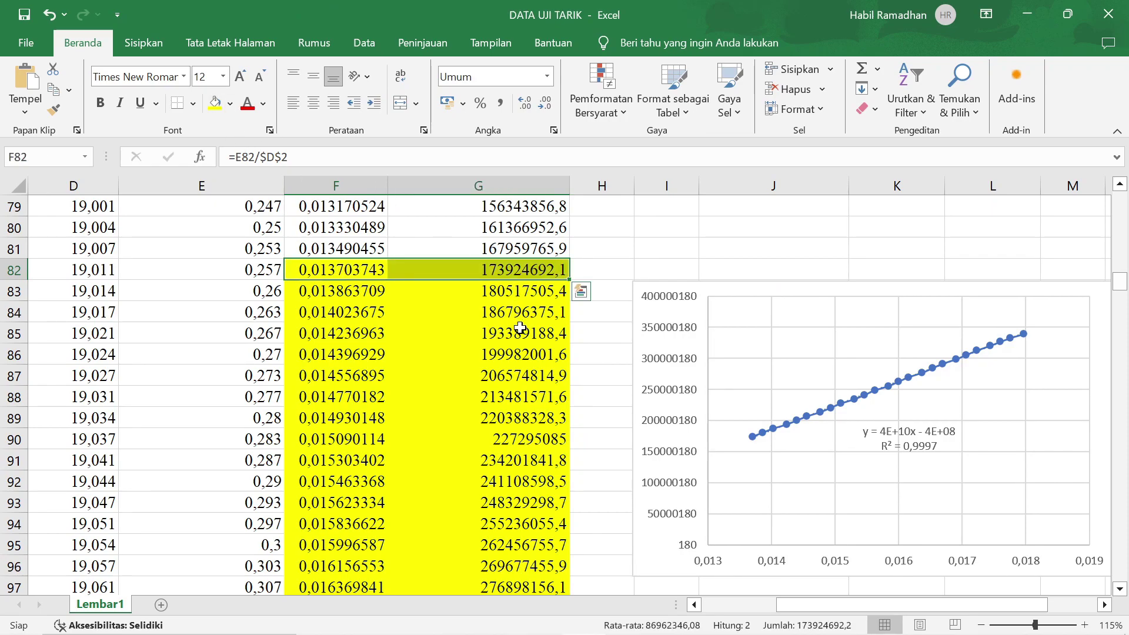
Examine the Kurva Modulus Young chart's curve and its trendline options, and close the trendline formatting
scroll(521, 328, "down", 2)
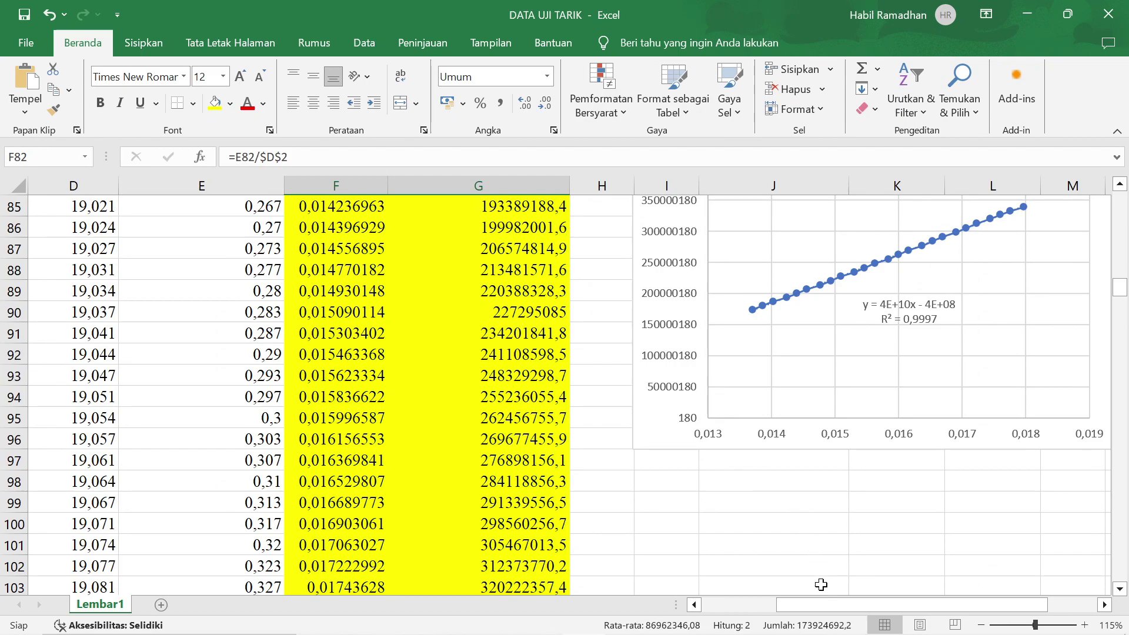
scroll(863, 607, "right", 1)
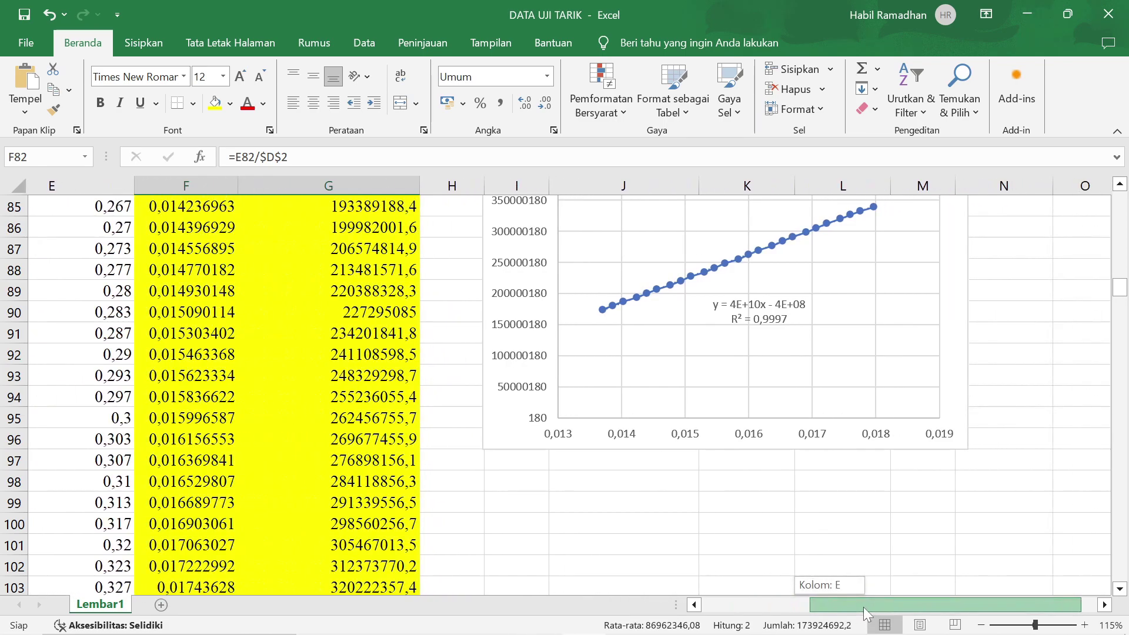
scroll(857, 494, "up", 2)
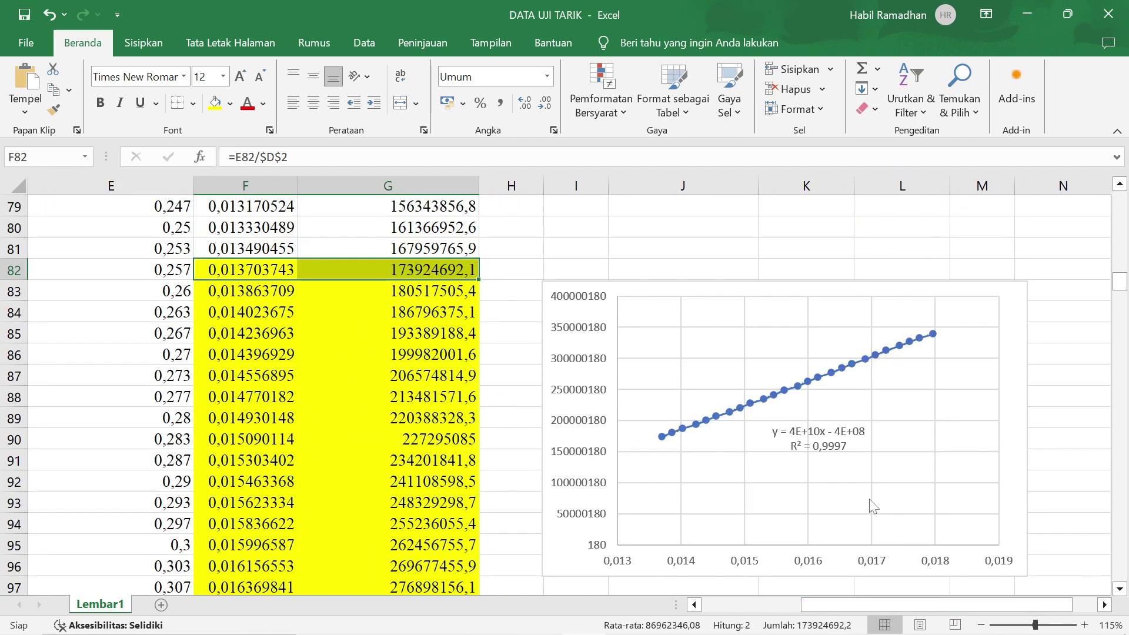
double_click(934, 335)
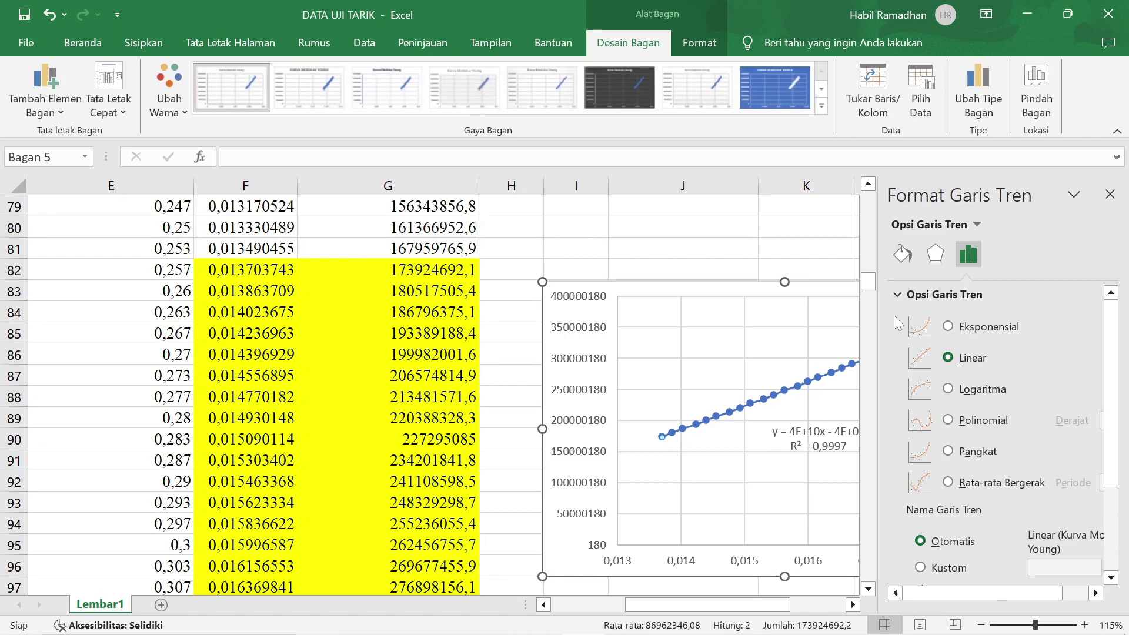
left_click(1116, 198)
Copy the strain and stress in F106:G106 and paste them as values into the Propotional Point cells K4:L4
scroll(733, 323, "down", 5)
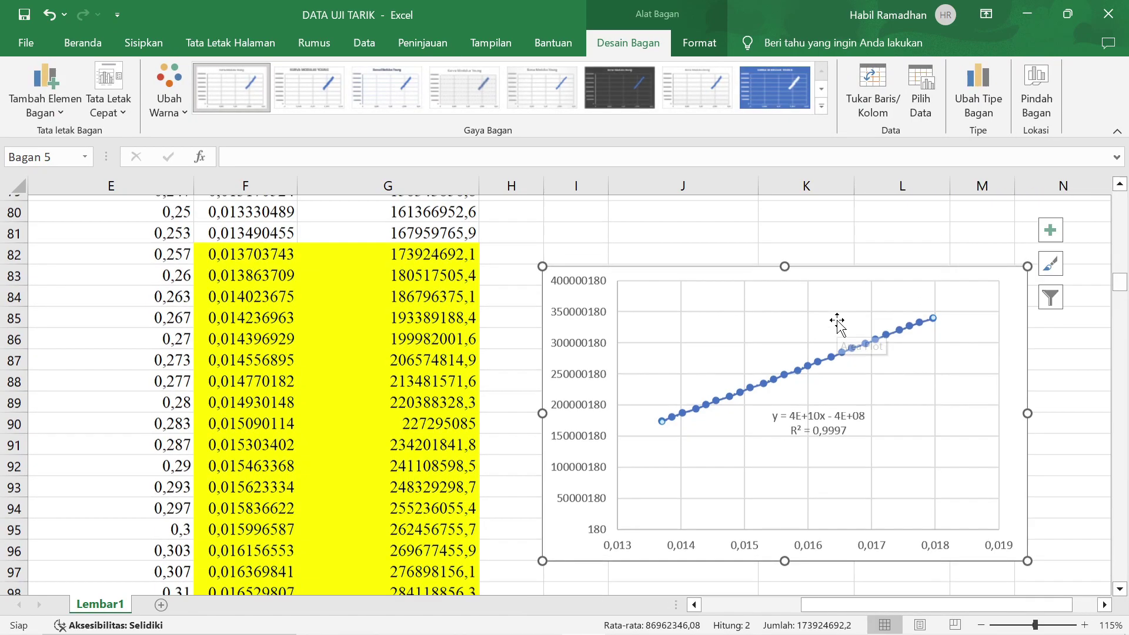
left_click_drag(268, 461, 357, 460)
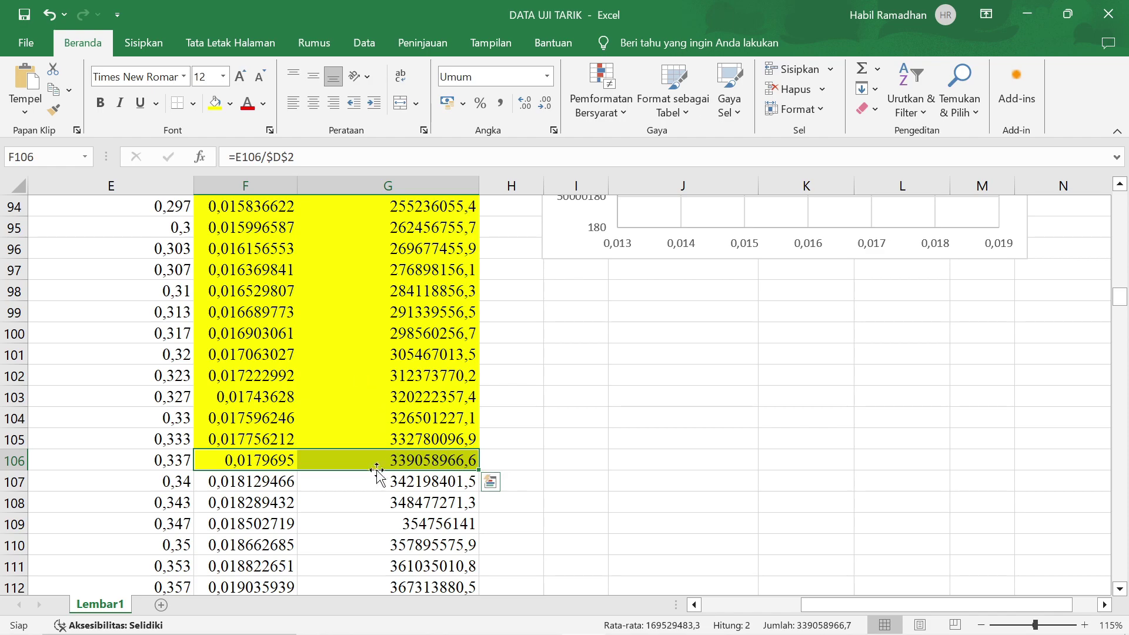
key("ctrl+c")
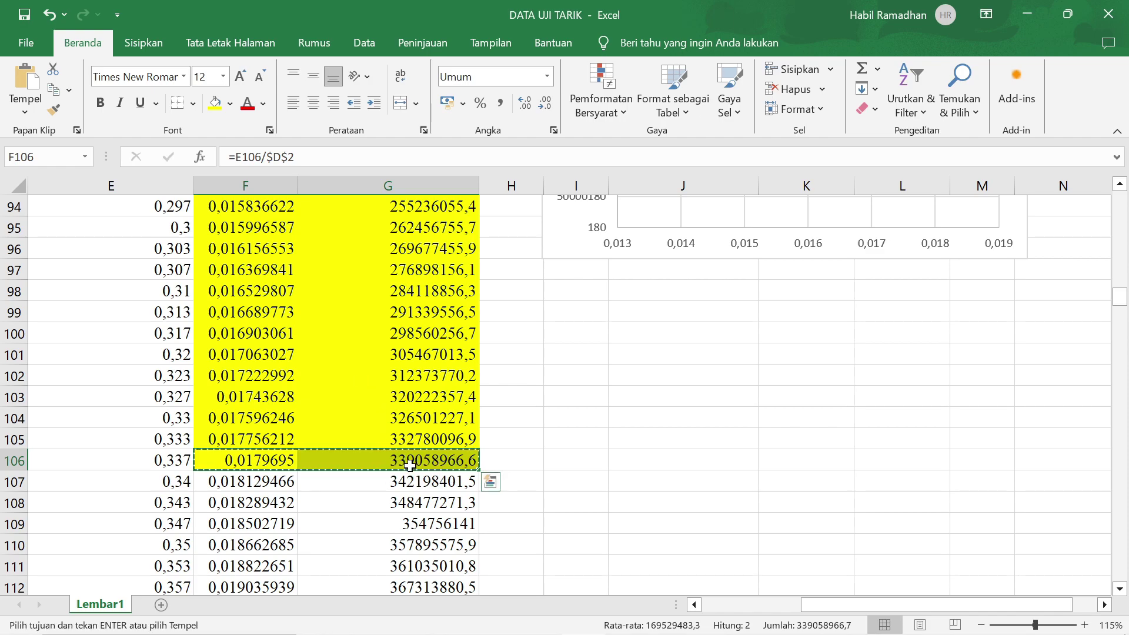
left_click_drag(1121, 301, 1121, 200)
left_click(852, 269)
left_click_drag(865, 269, 867, 269)
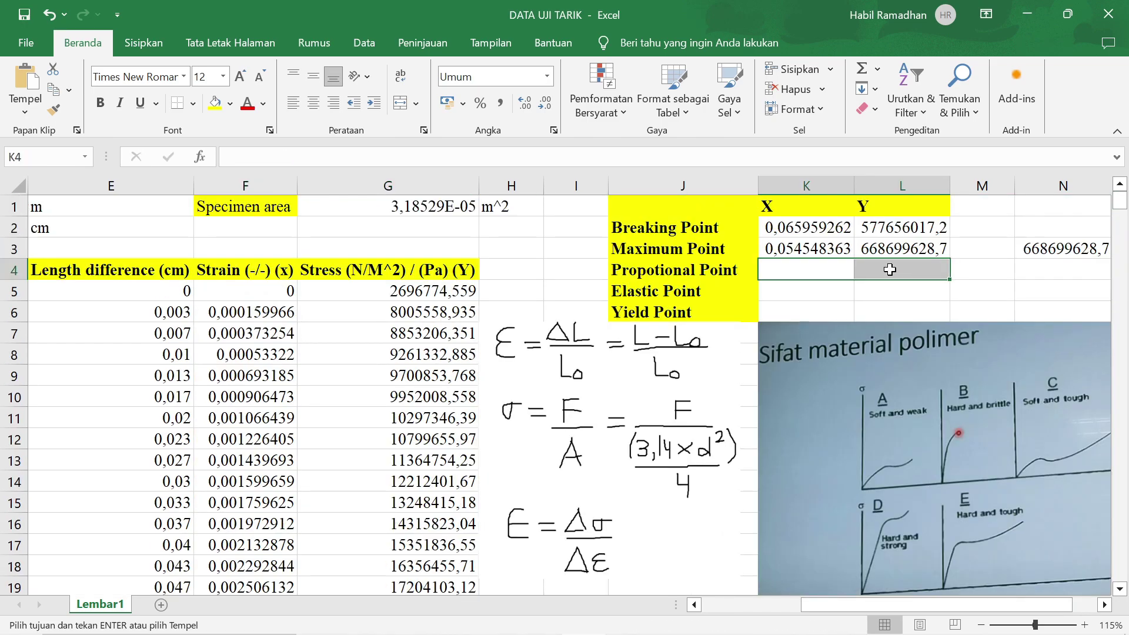
key("ctrl+v")
key("ctrl+z")
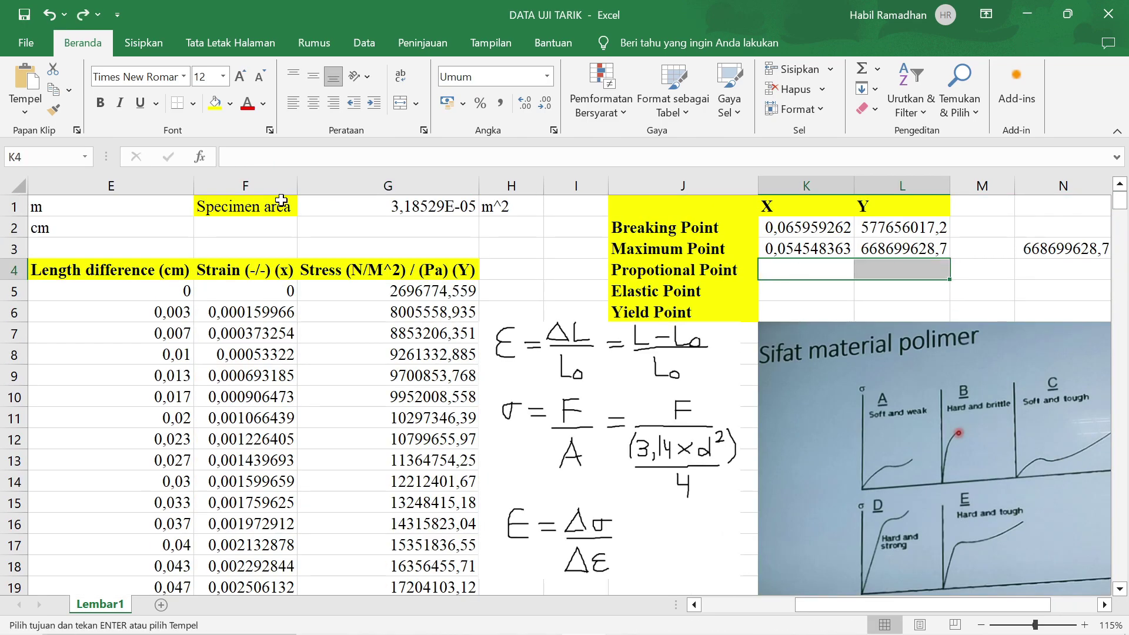
left_click(24, 112)
left_click(22, 226)
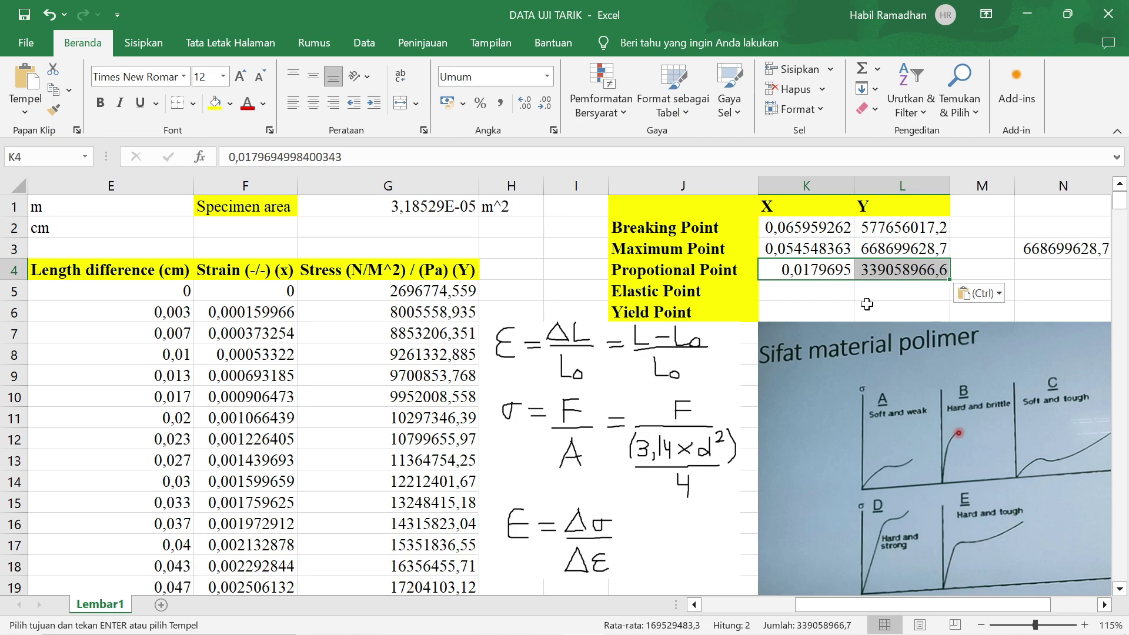
Fill the strain and stress cells F107:G107, just below the yellow range, with green for the elastic point
left_click(728, 293)
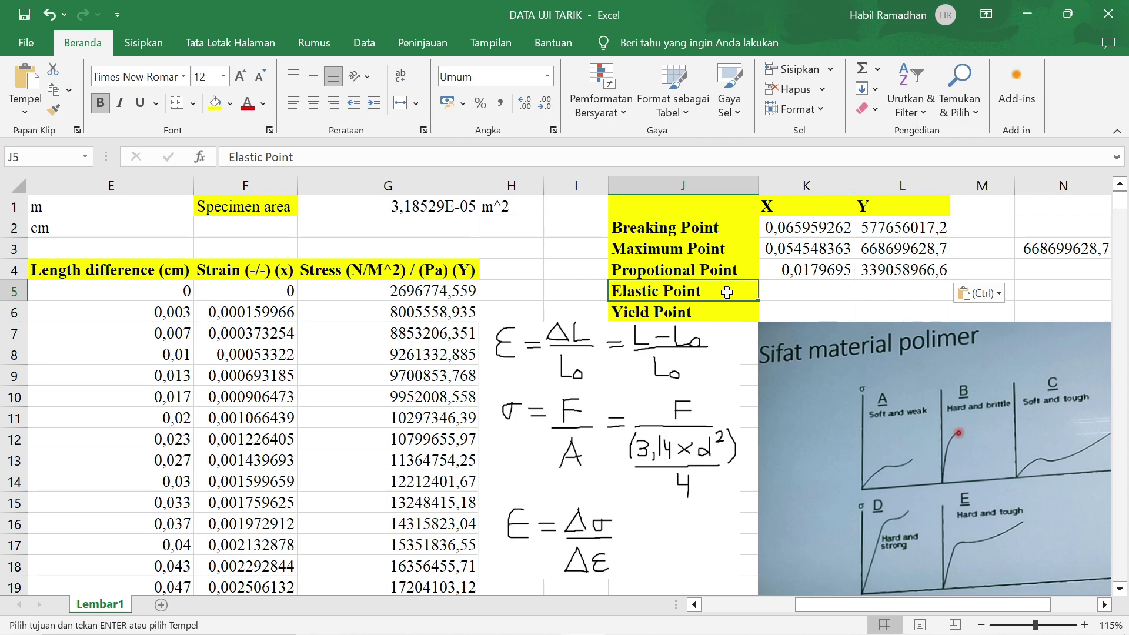
scroll(563, 333, "down", 15)
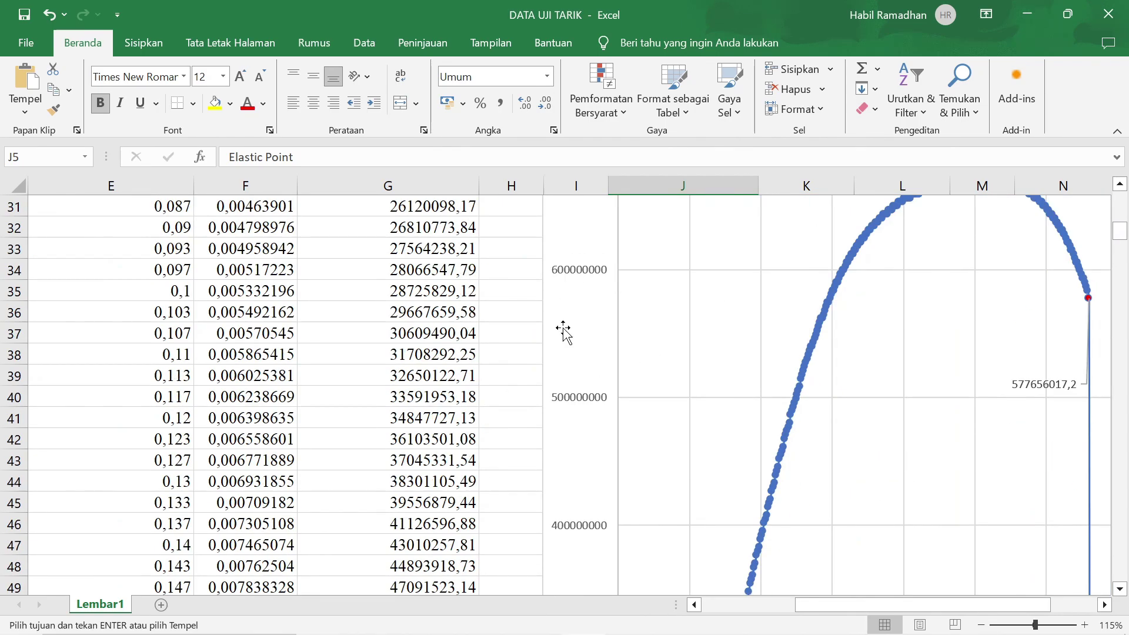
scroll(563, 333, "down", 17)
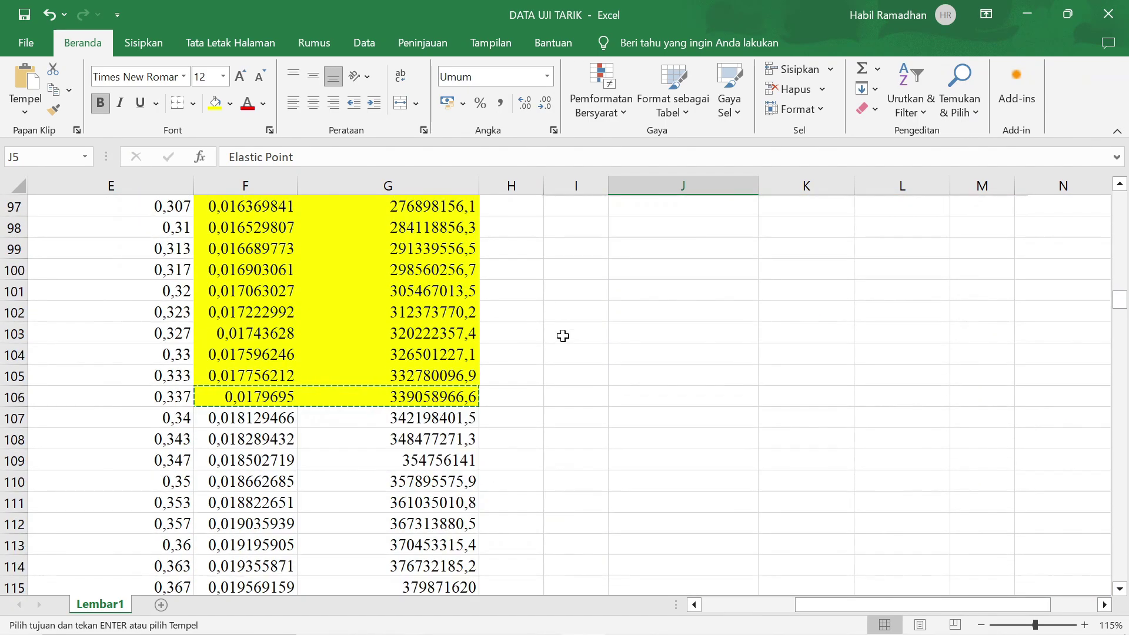
left_click_drag(235, 419, 360, 421)
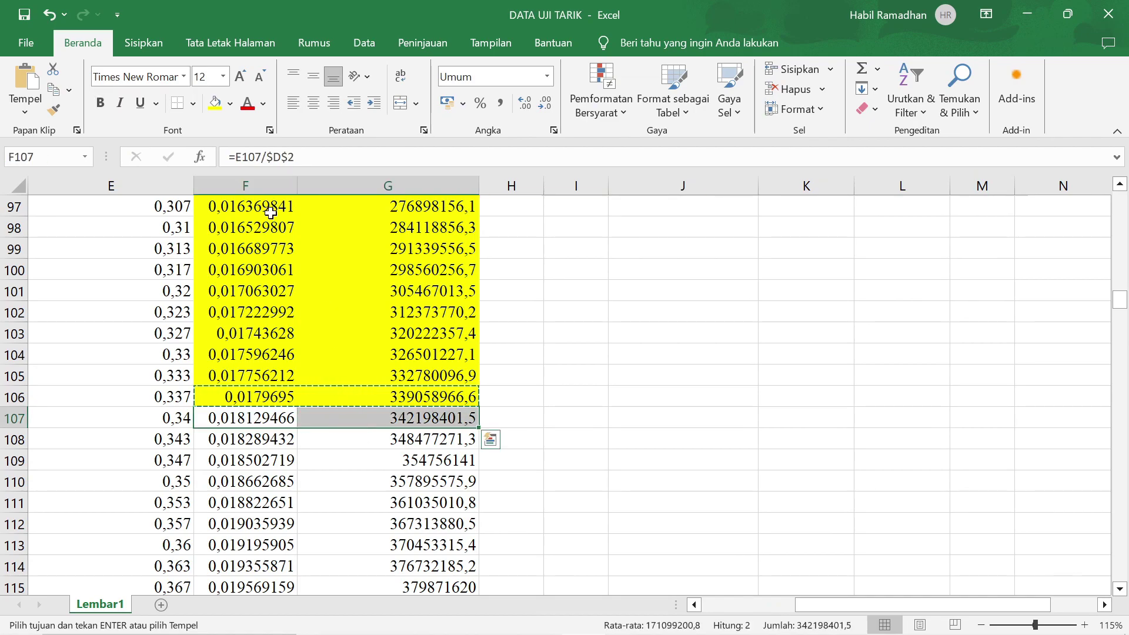
left_click(230, 109)
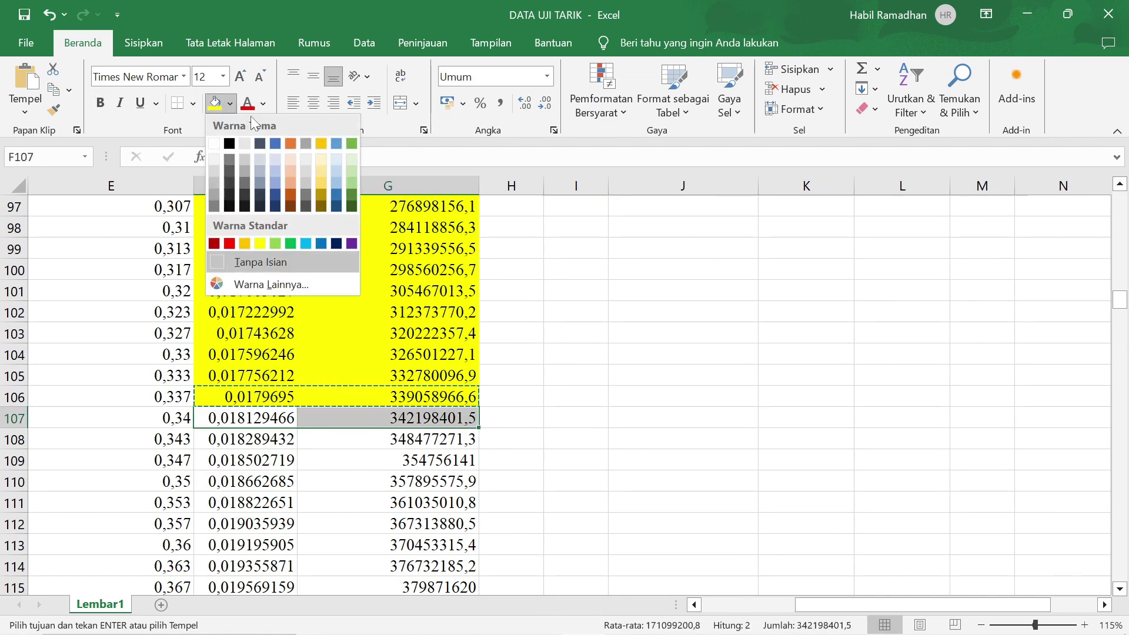
left_click(292, 243)
Copy F107:G107 and paste the strain and stress as values into the Elastic Point cells K5:L5
left_click_drag(303, 416, 339, 421)
key("ctrl+c")
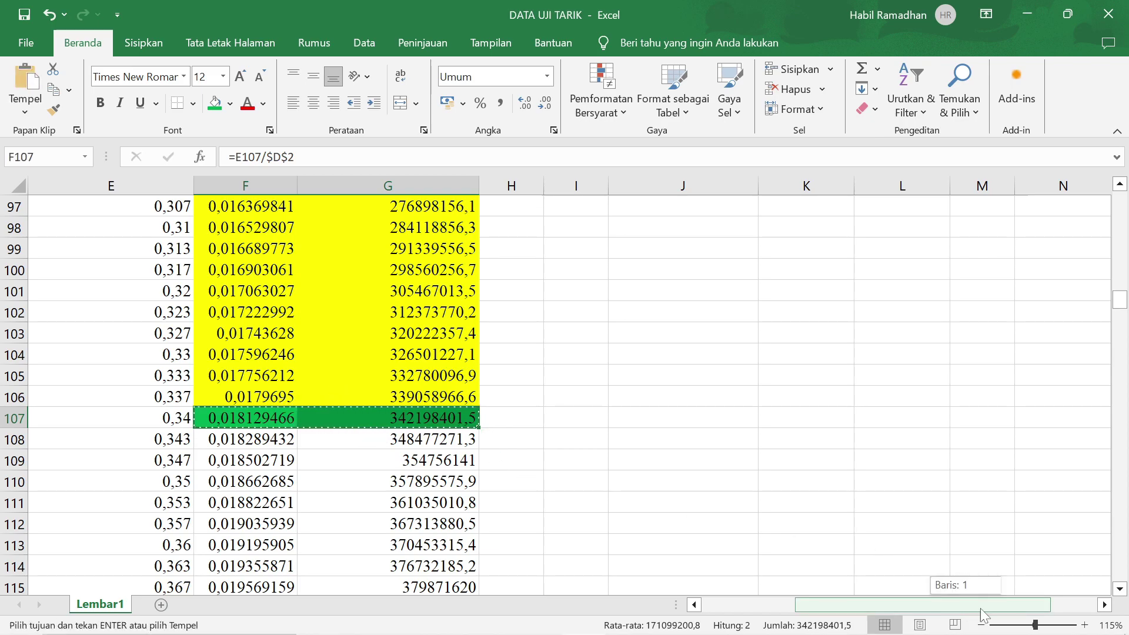
left_click_drag(965, 605, 1009, 606)
left_click_drag(1119, 300, 1119, 200)
left_click_drag(566, 289, 638, 292)
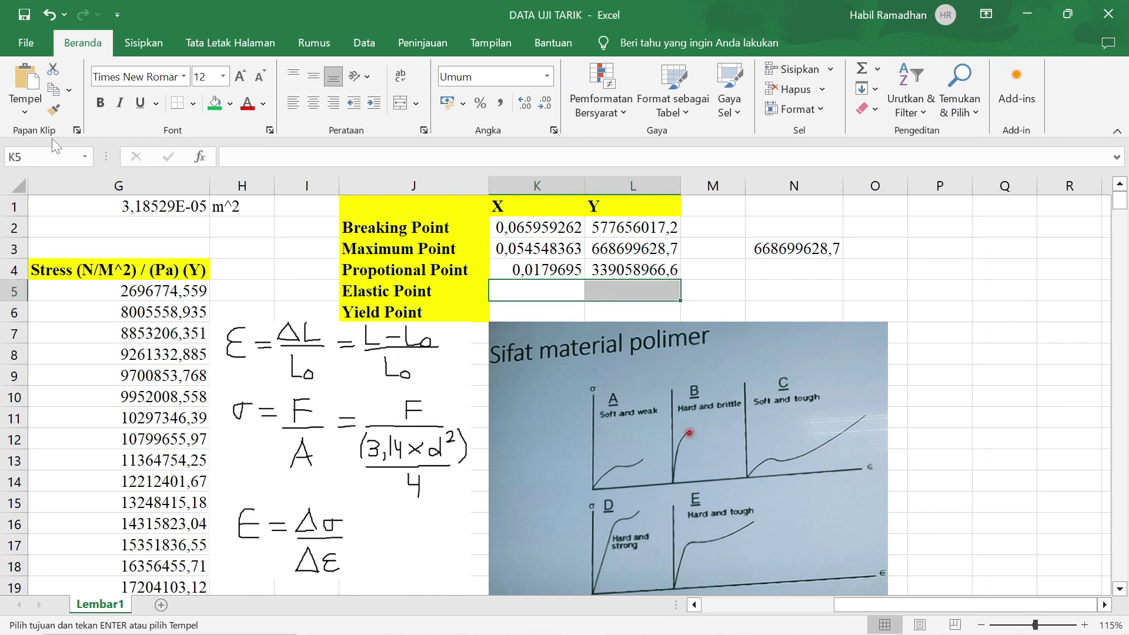
left_click(26, 112)
left_click(18, 231)
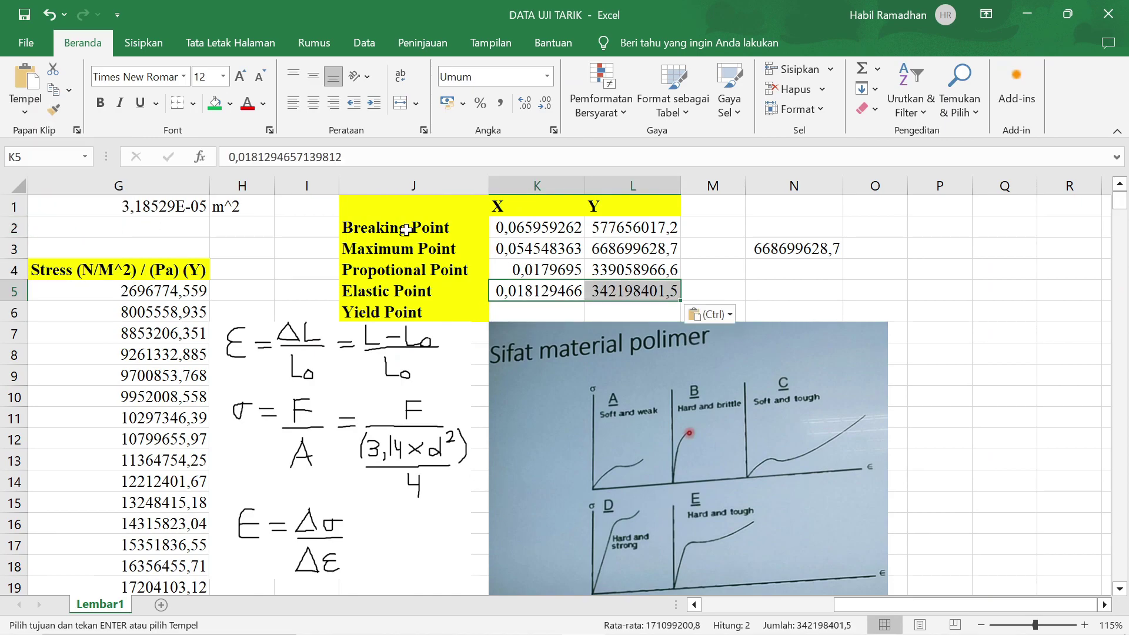
left_click(688, 284)
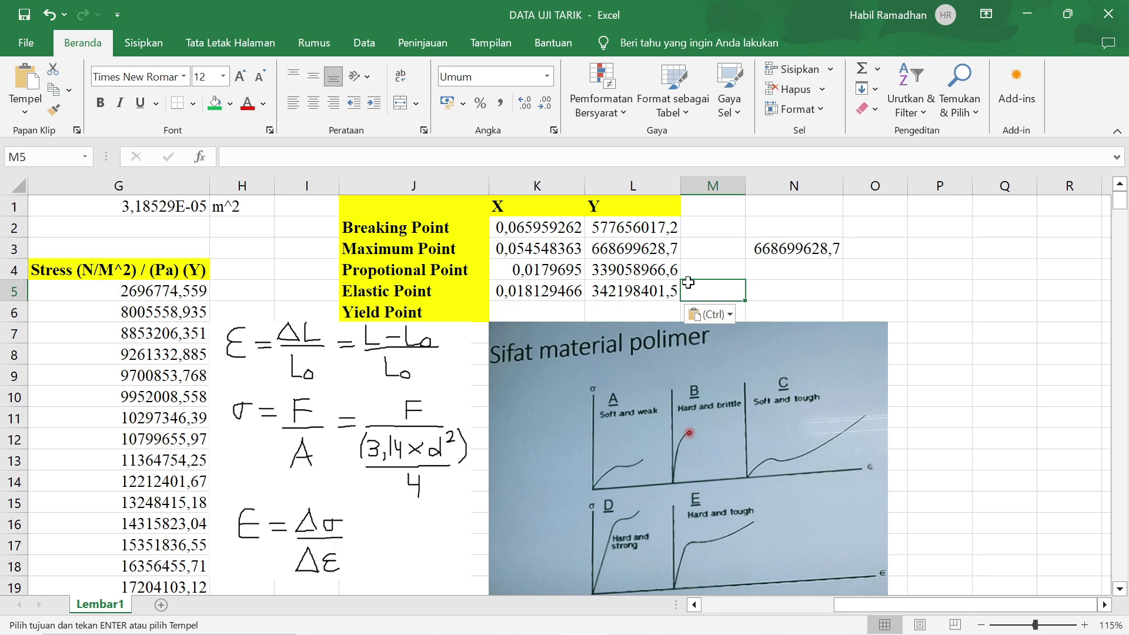
Enter the heading Modulus Young in cell O2
left_click(886, 224)
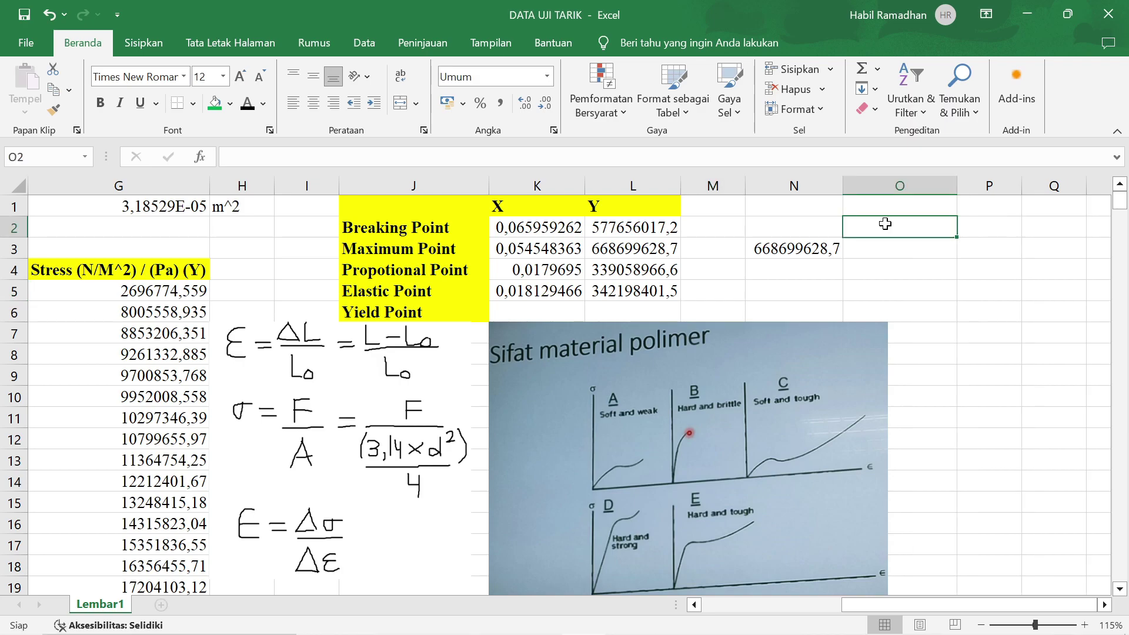
type("Modulus Yo")
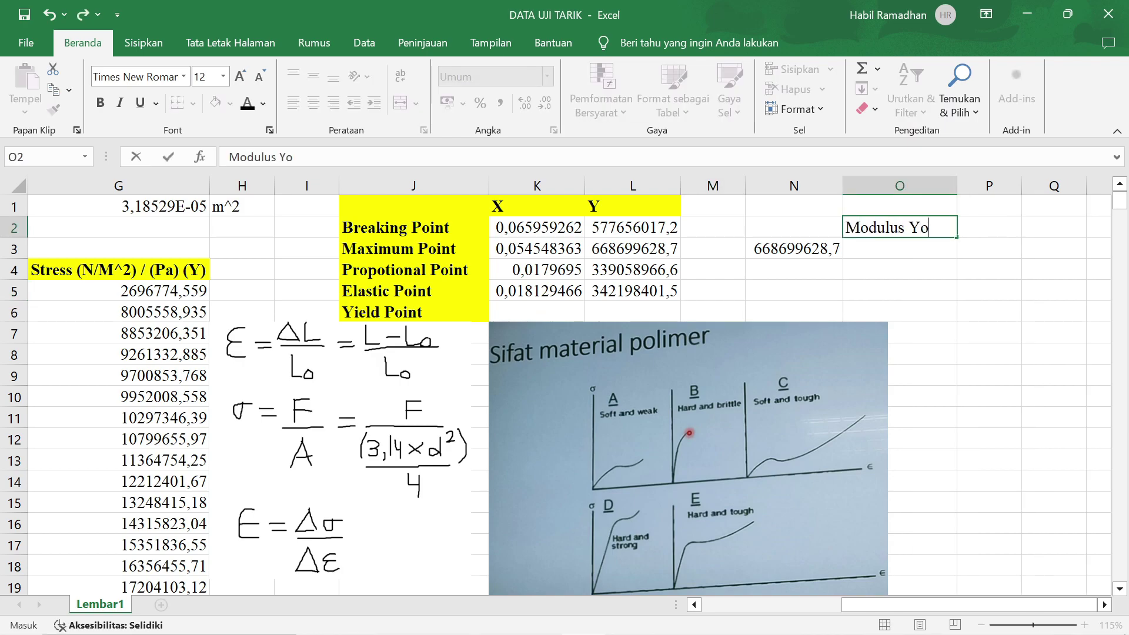
type("ung")
Format the trendline equation label on the Kurva Modulus Young chart as Angka (Number) with 2 decimals and a thousands separator
scroll(367, 555, "down", 20)
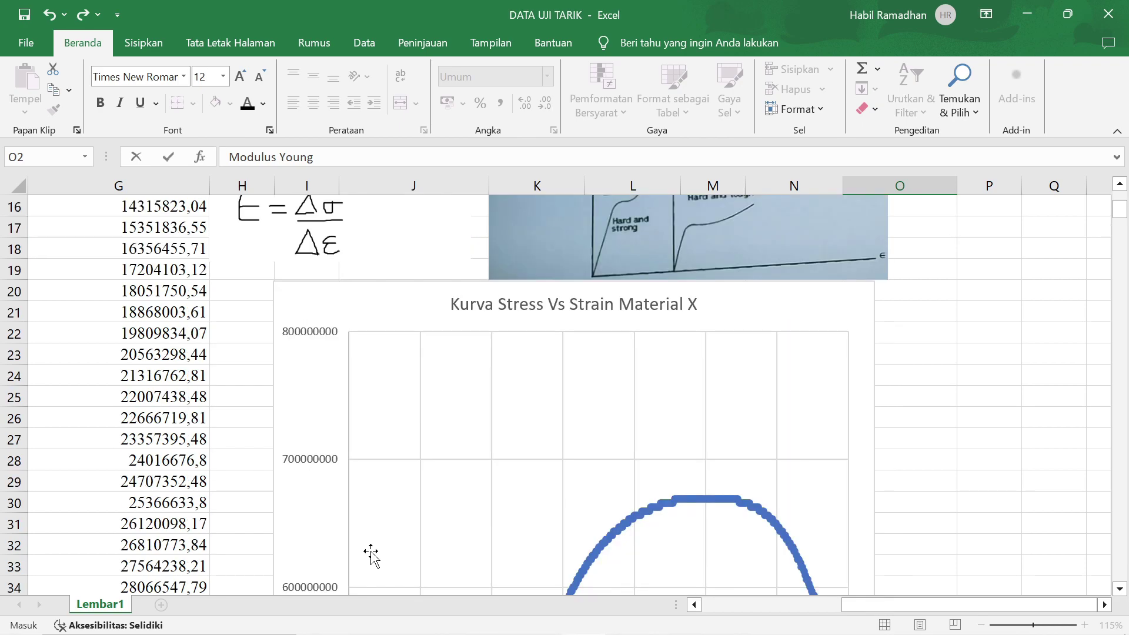
scroll(371, 553, "up", 1)
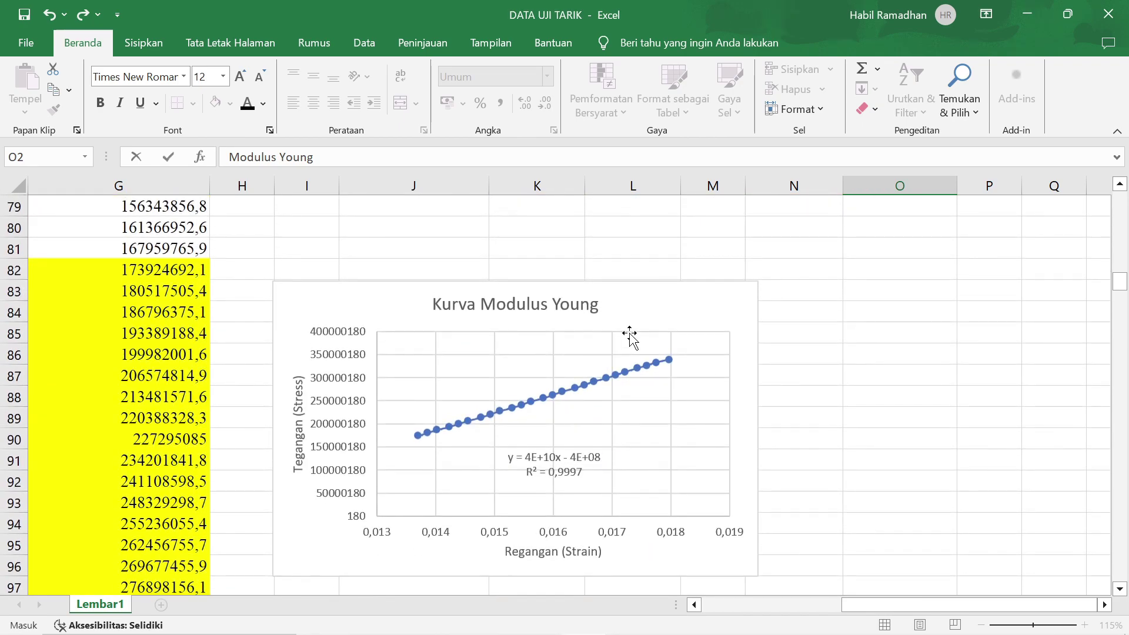
left_click(650, 314)
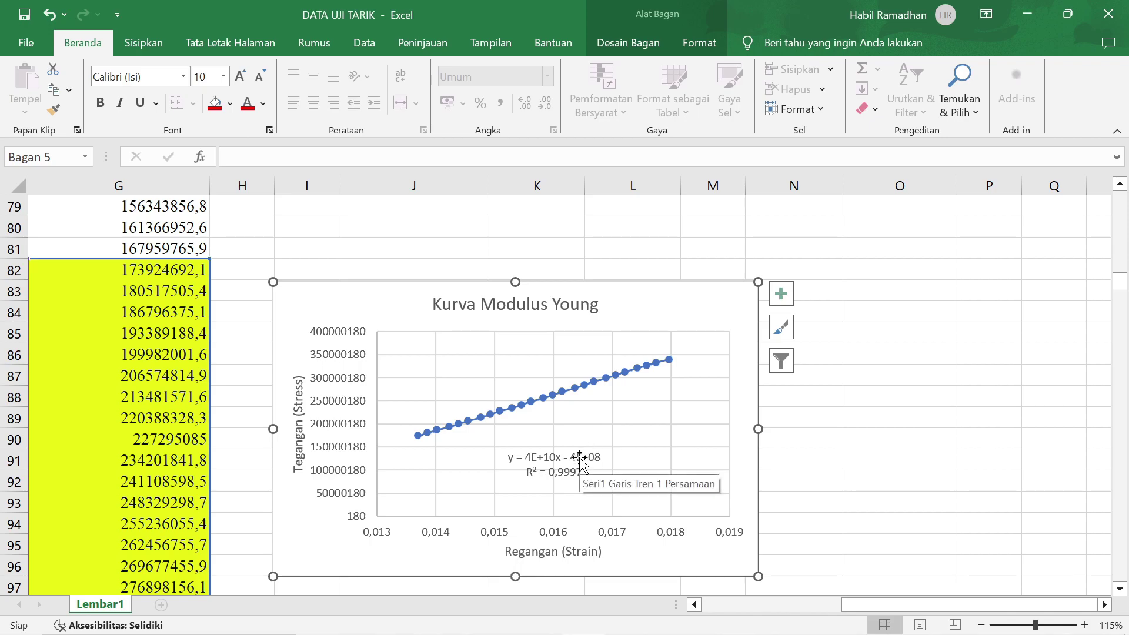
left_click(553, 462)
double_click(553, 458)
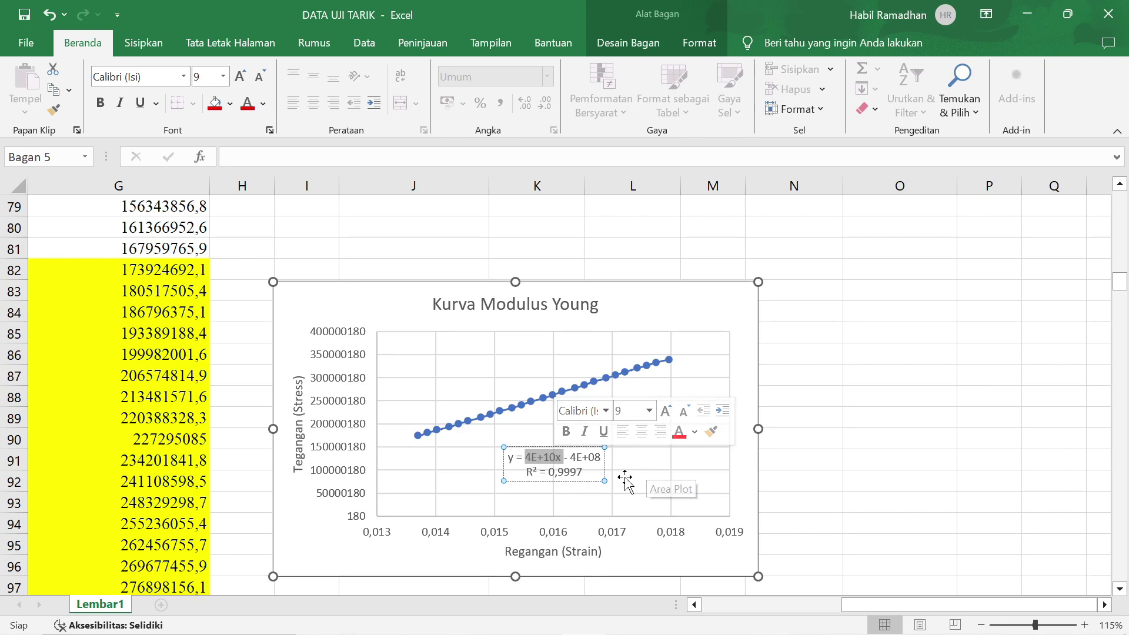
double_click(594, 478)
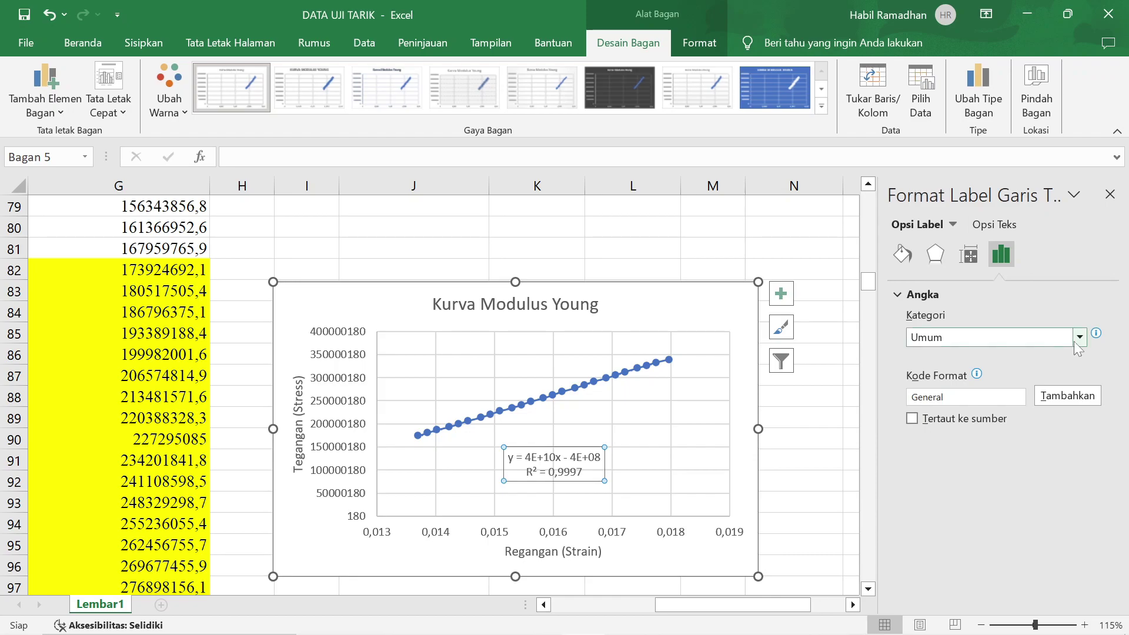
left_click(1076, 340)
left_click(1019, 367)
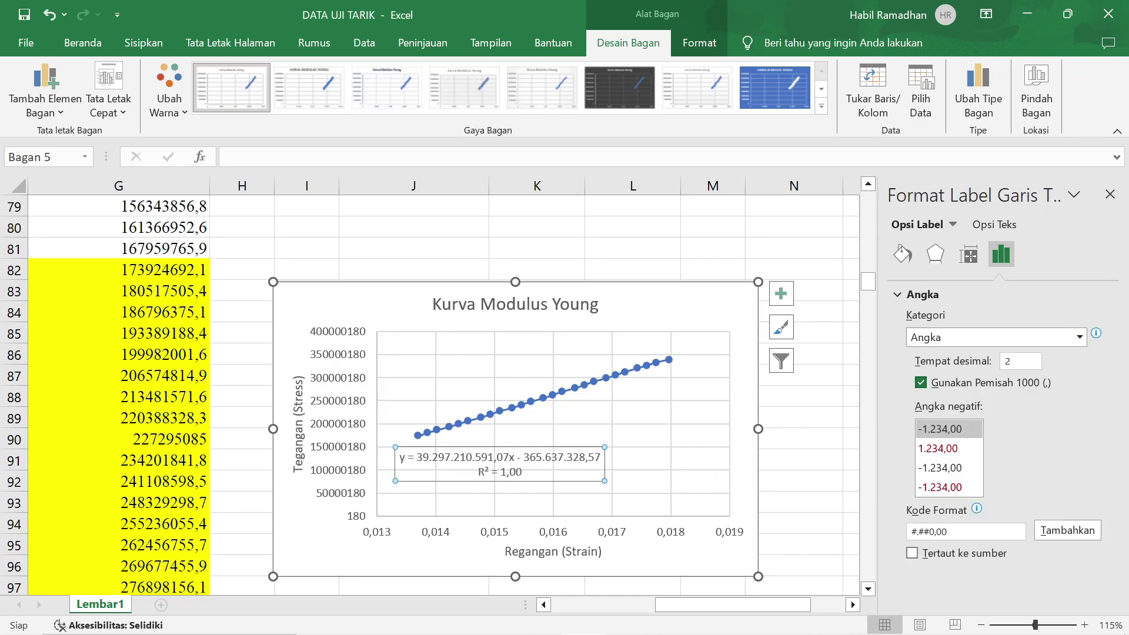
Colour the slope coefficient 39.297.210.591,07 in the trendline equation red and copy it
left_click_drag(417, 457, 508, 457)
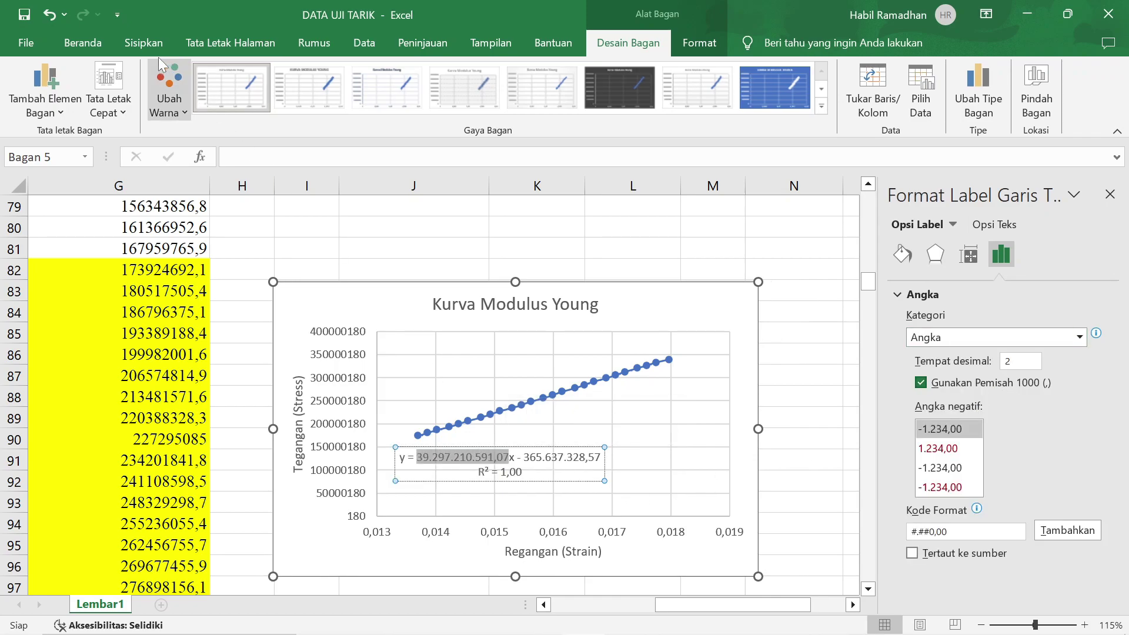
left_click(83, 43)
left_click(248, 103)
key("ctrl+c")
left_click(1111, 195)
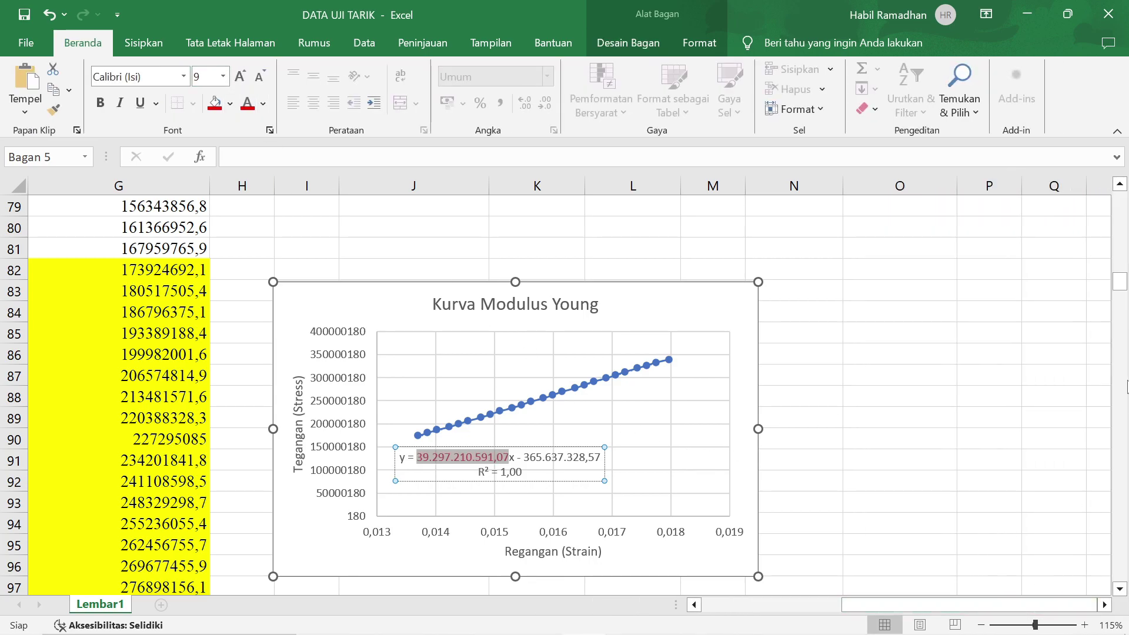
Label cell O3 Kurva, paste the copied slope coefficient into P3, and autofit column P to the value
left_click_drag(1120, 282, 1120, 200)
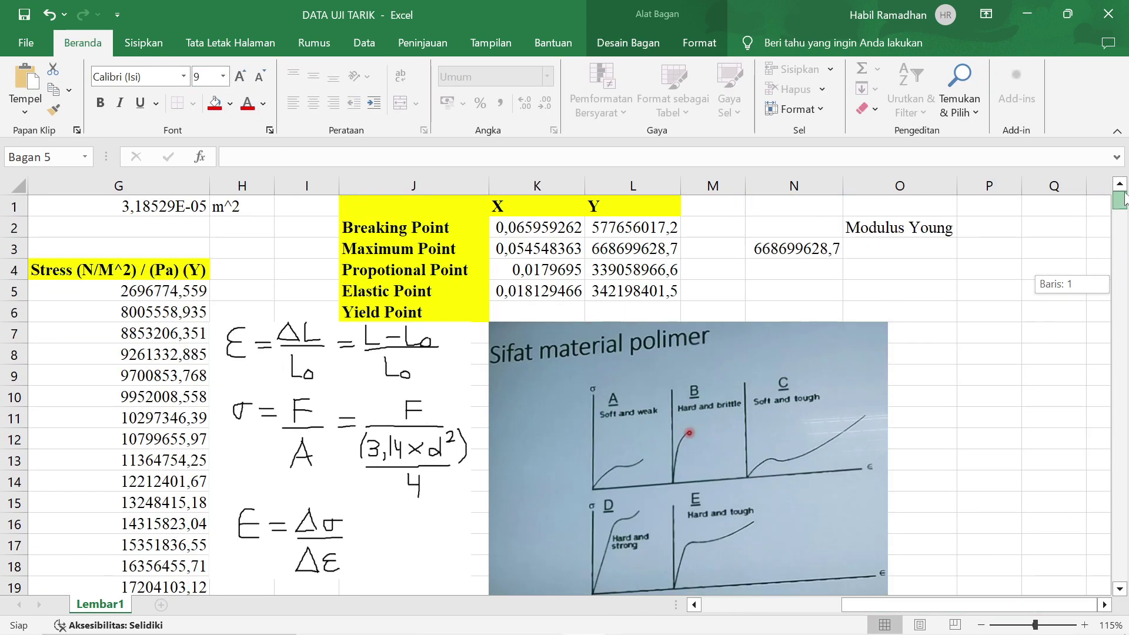
left_click(916, 248)
type("Kurva")
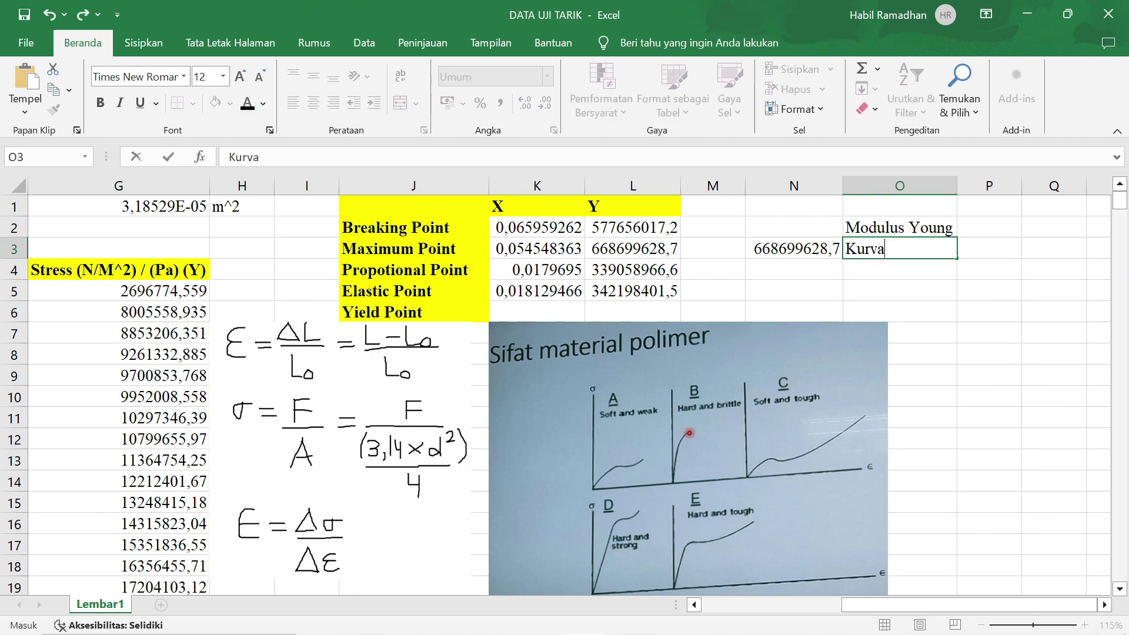
key("Tab")
key("ctrl+v")
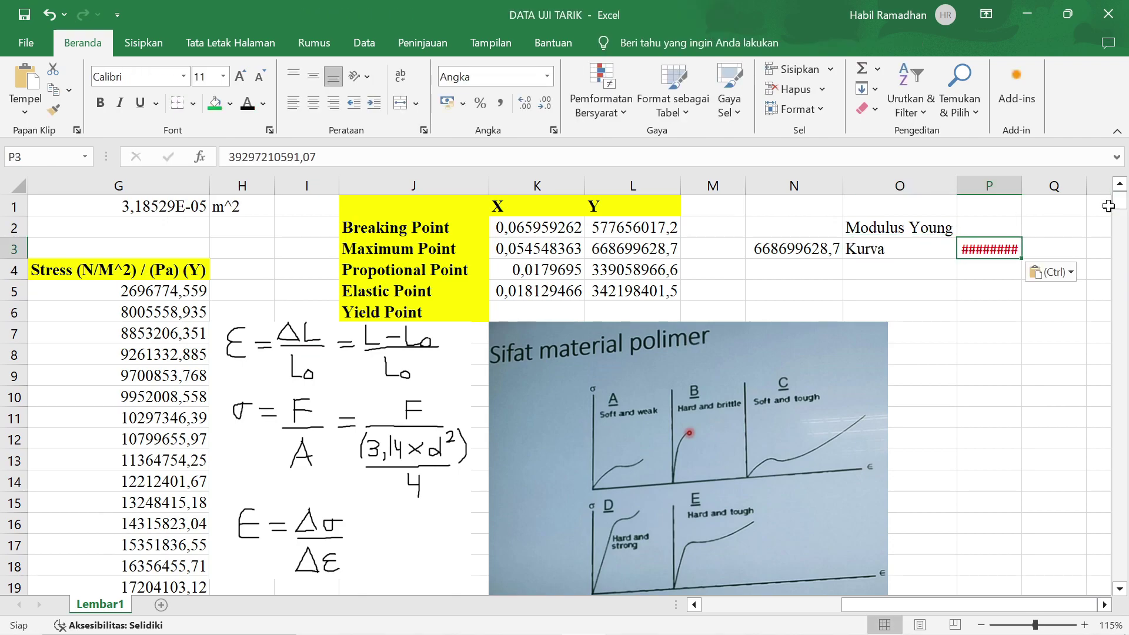
double_click(1022, 185)
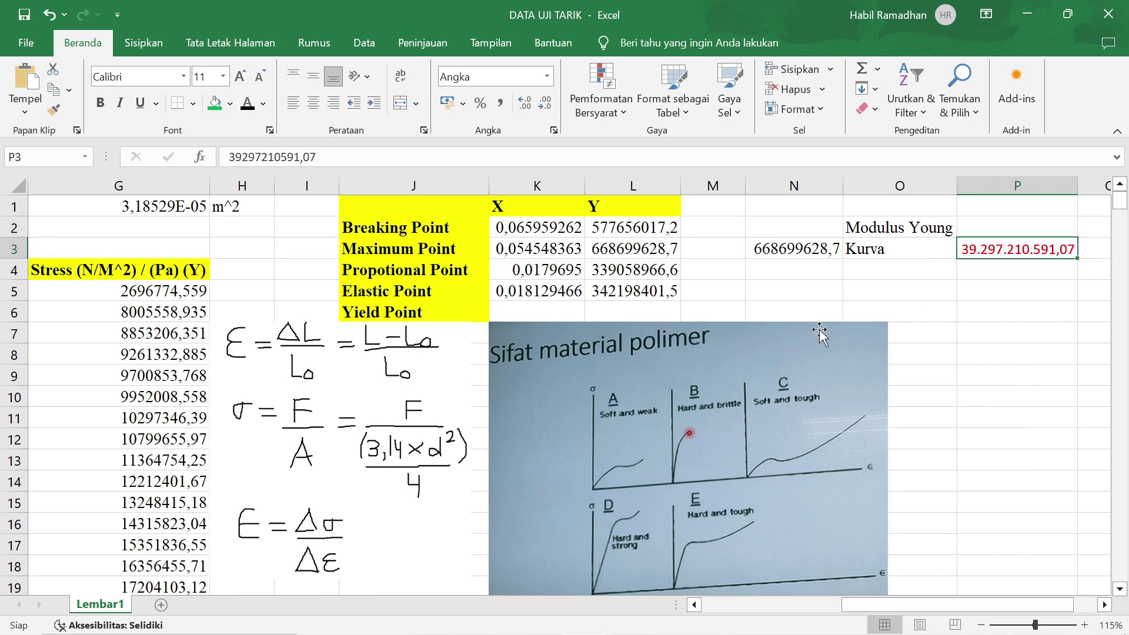
Enter the label Formula in cell O4, below Kurva
scroll(821, 332, "down", 5)
scroll(821, 332, "up", 5)
left_click(893, 270)
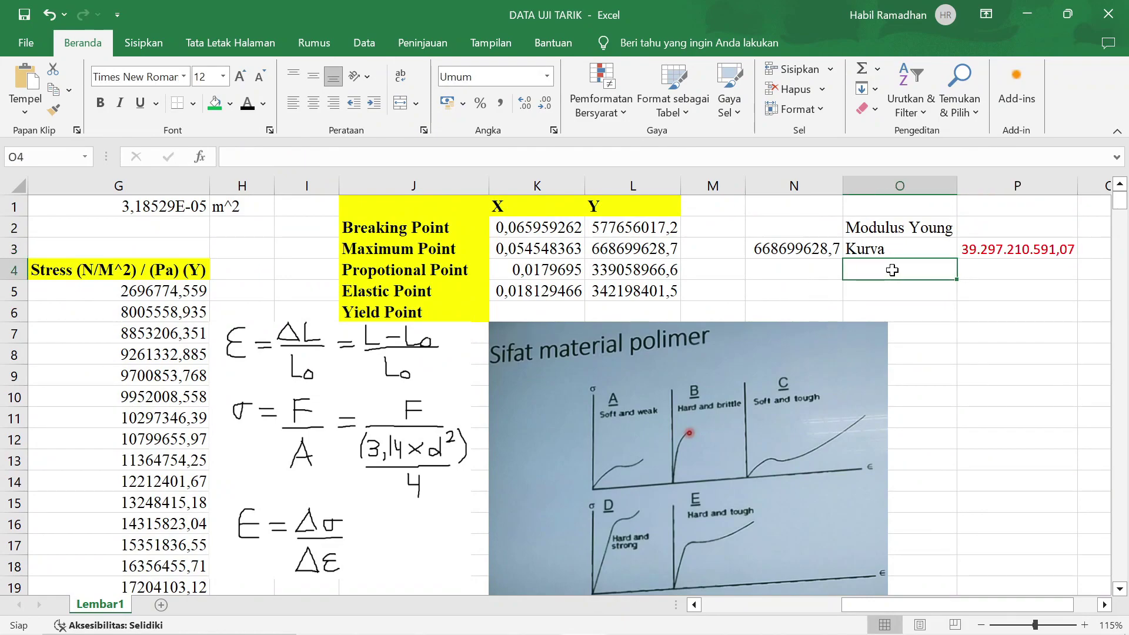
type("Formula")
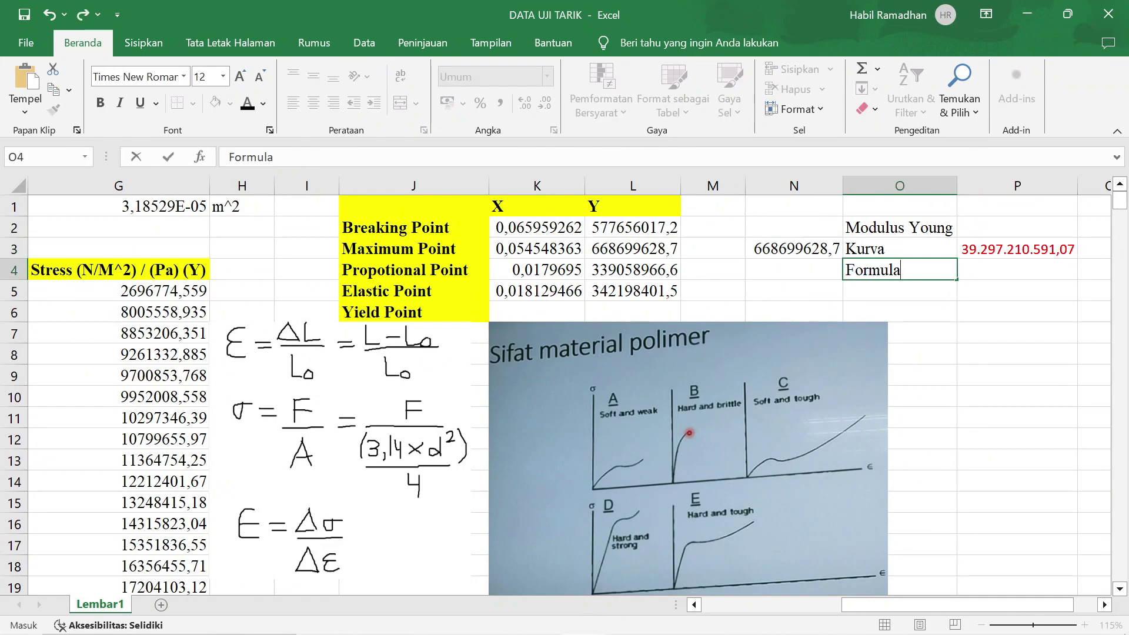
key("Tab")
Begin a SLOPE formula in P4 with the yellow stress range G82:G106 as the known y values
type("=S")
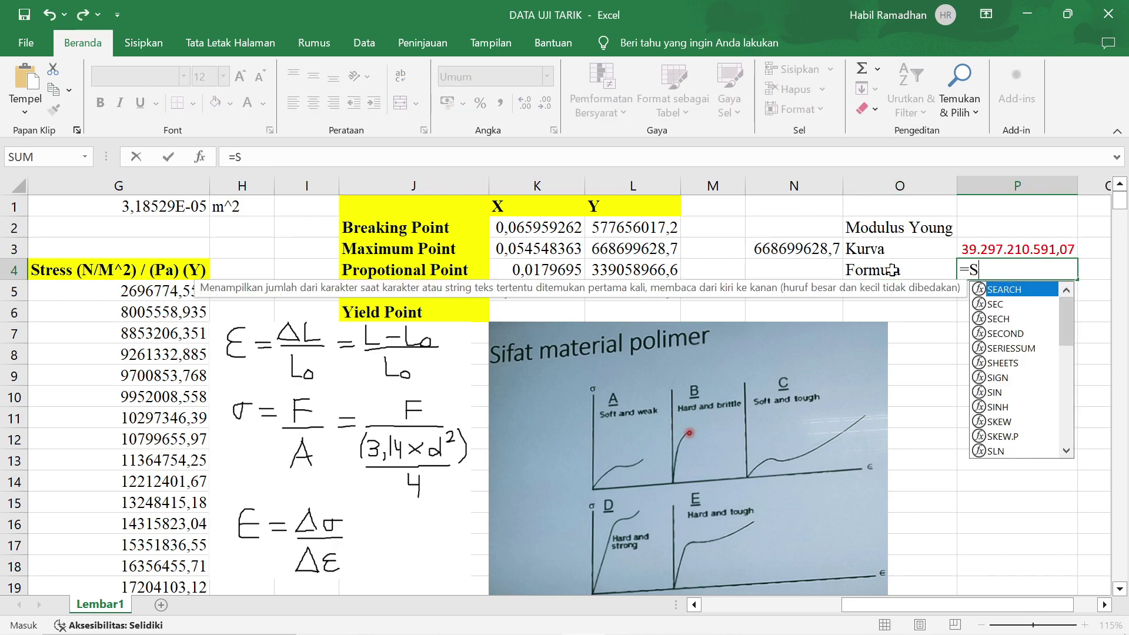
type("lope(")
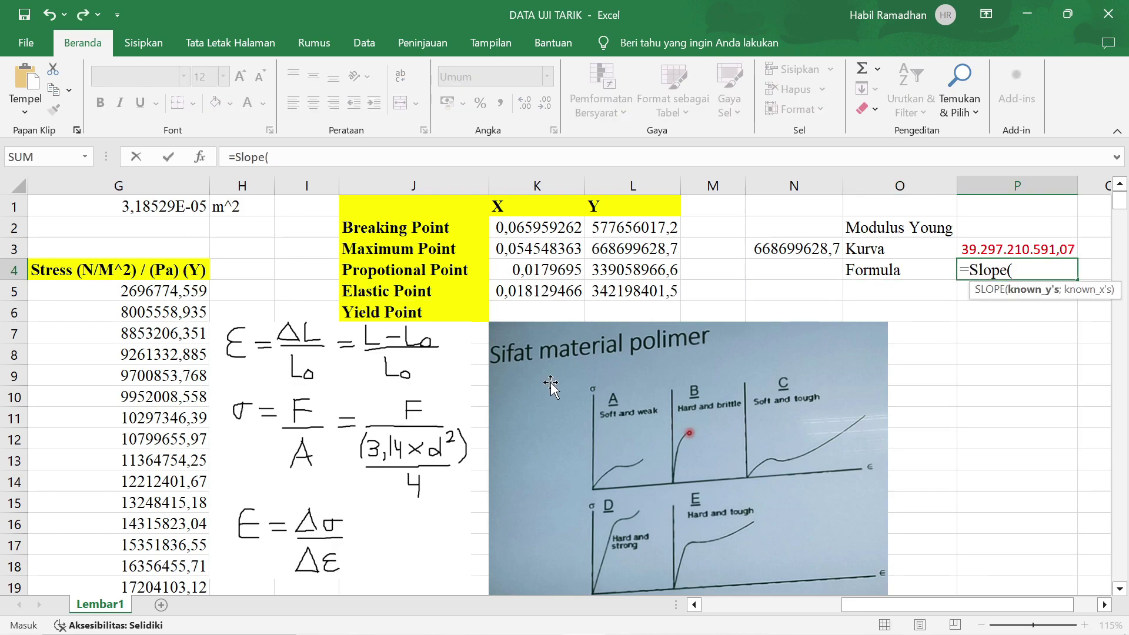
scroll(544, 397, "down", 14)
scroll(543, 397, "down", 8)
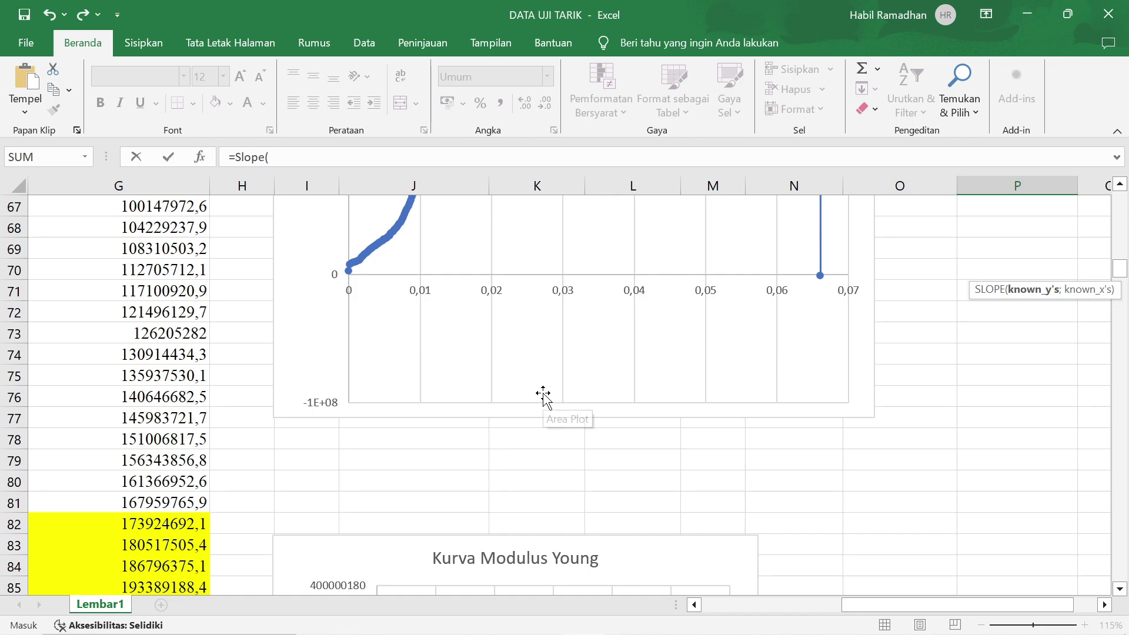
scroll(585, 453, "down", 3)
scroll(585, 453, "down", 1)
left_click_drag(862, 604, 792, 604)
left_click_drag(521, 270, 534, 564)
type(";")
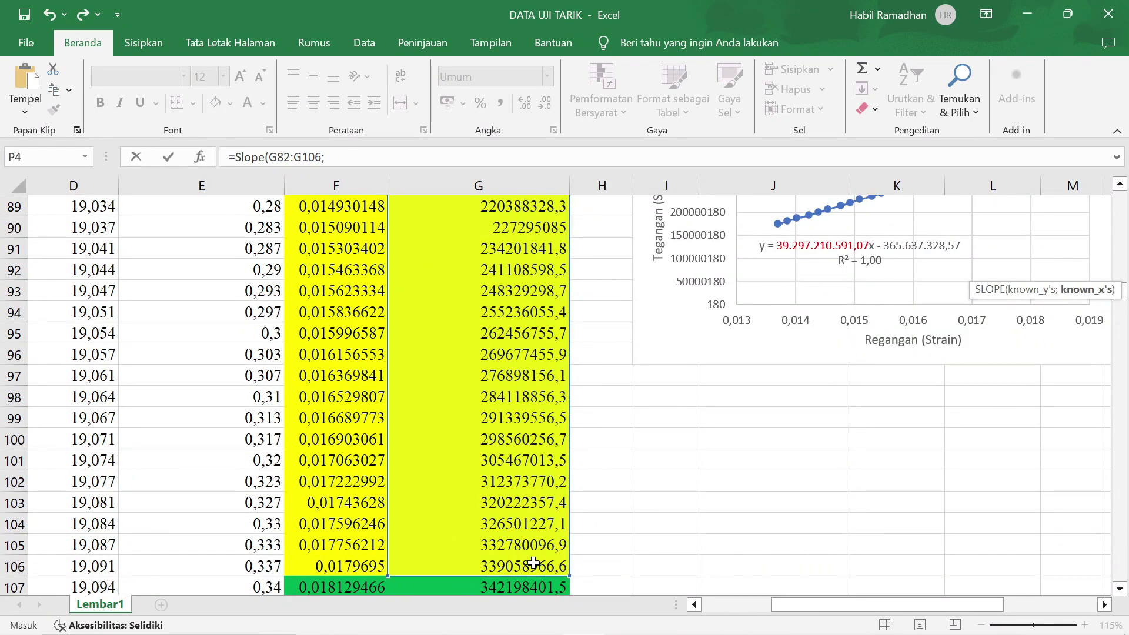
Complete the SLOPE formula with the strain range F82:F106 as the known x values, and select P4 to review it
scroll(519, 447, "up", 5)
left_click_drag(338, 378, 350, 561)
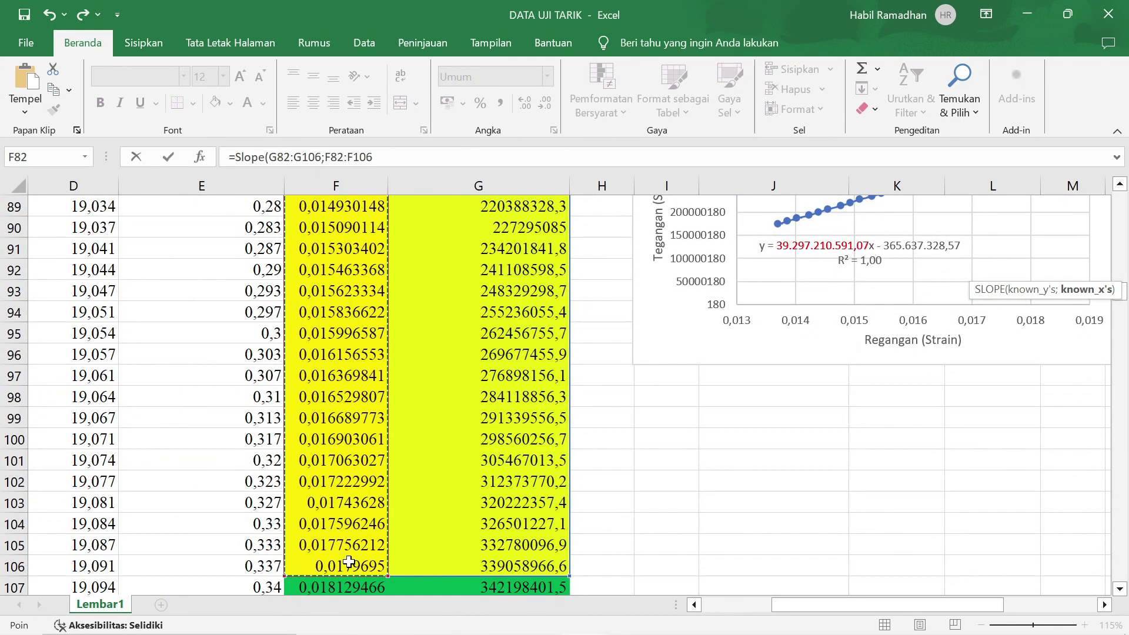
type(")")
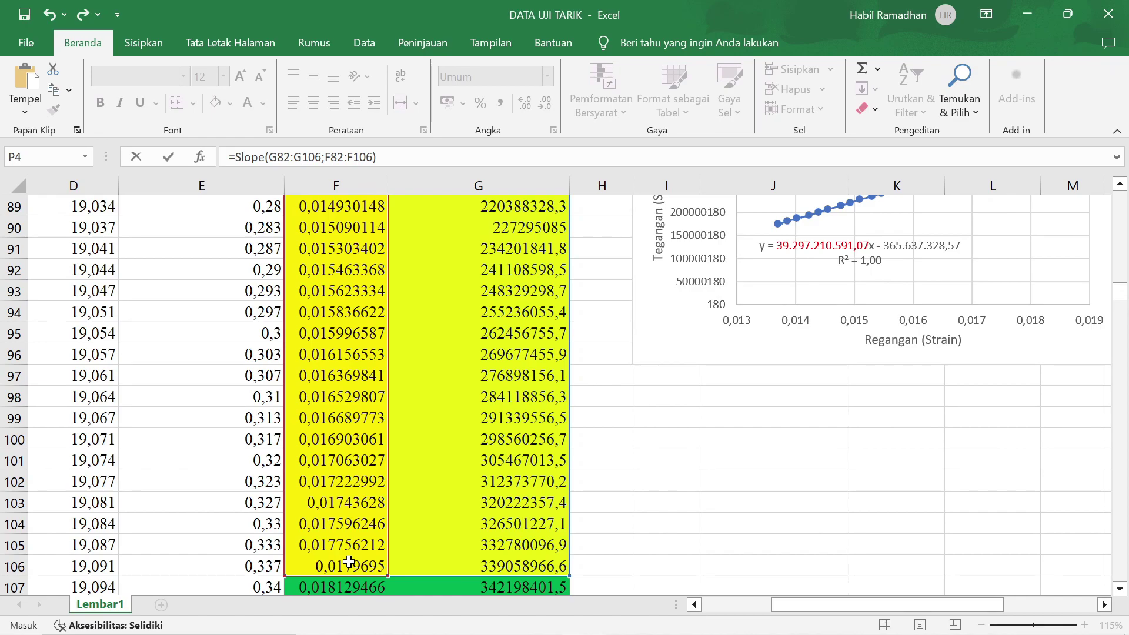
key("Return")
left_click_drag(871, 608, 944, 603)
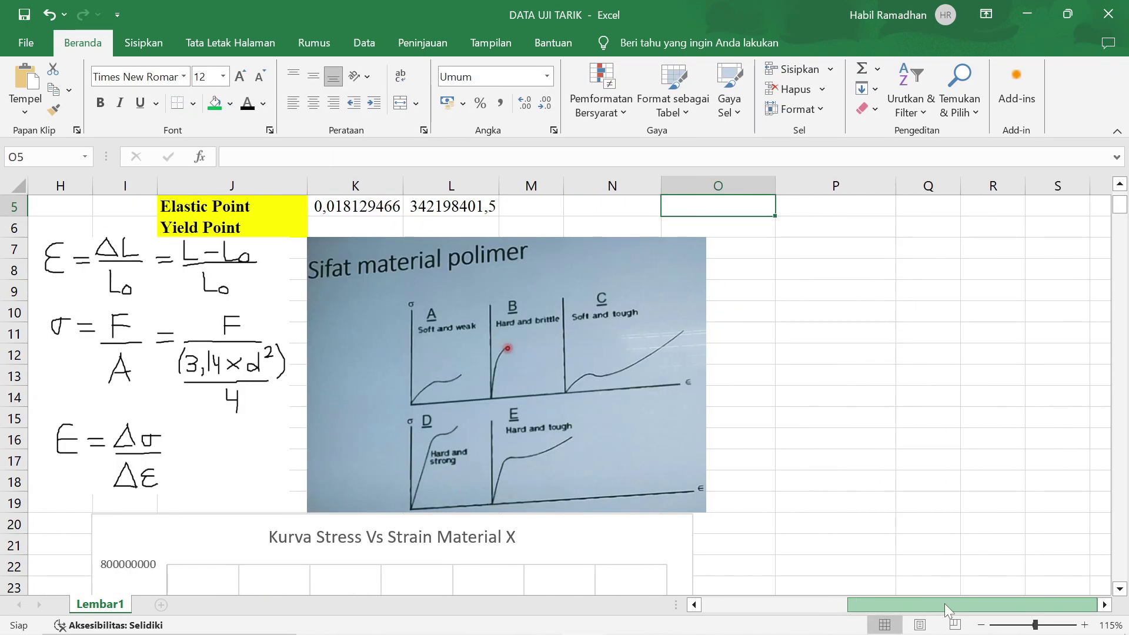
scroll(959, 516, "up", 2)
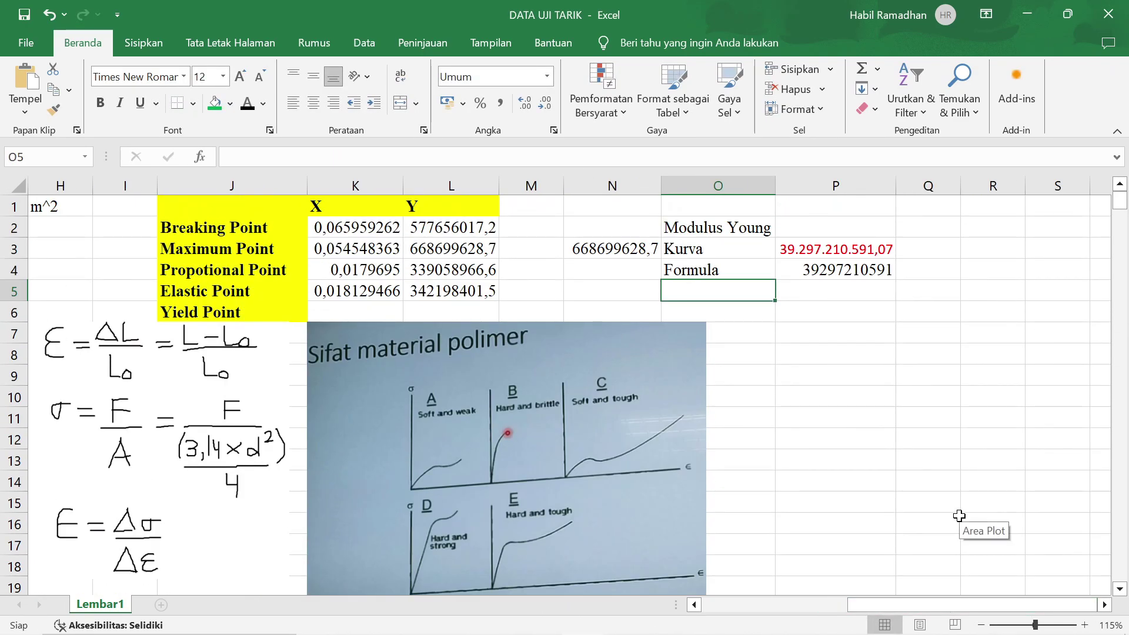
left_click(854, 276)
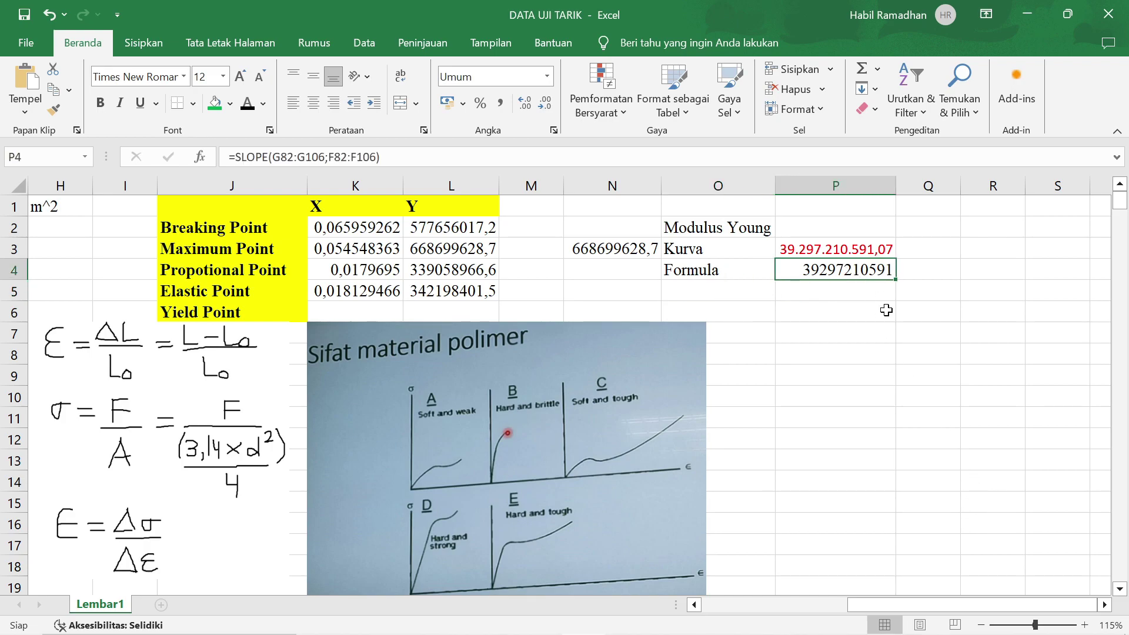